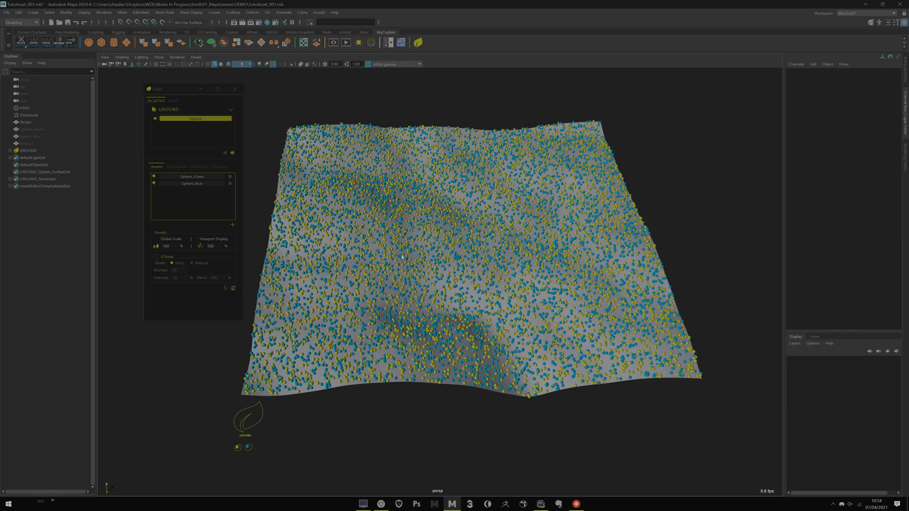
Examine the spheres scattered over the terrain and the yellow and blue source spheres beside the GROUND leaf controller.
alt+right_drag(402, 254, 417, 279)
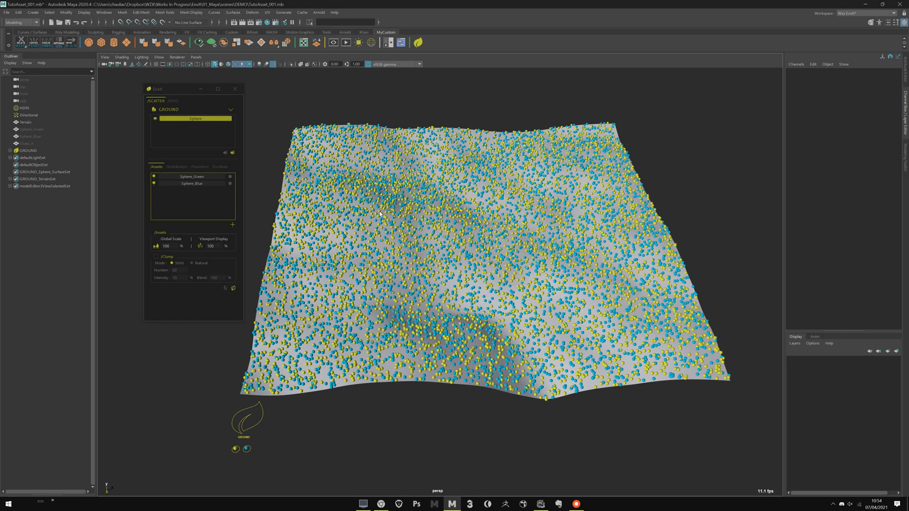
click(386, 254)
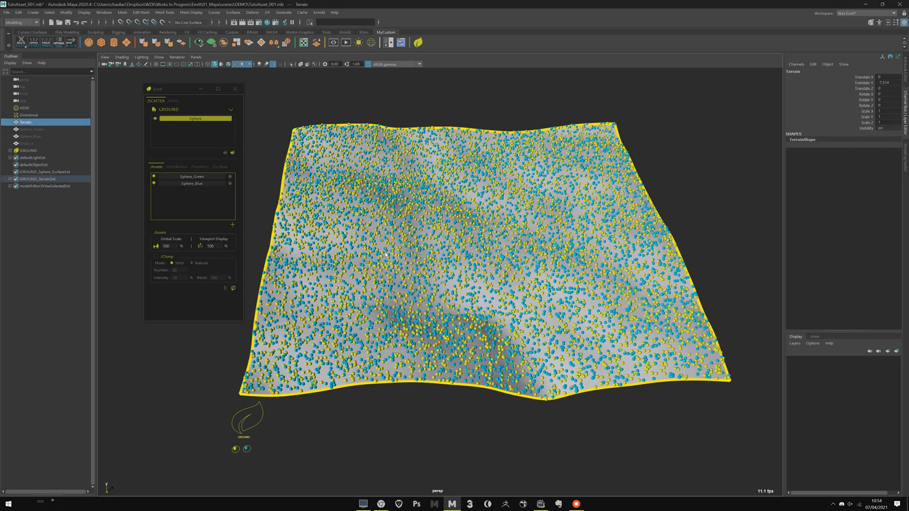
click(303, 450)
alt+middle_drag(303, 367, 517, 231)
scroll(527, 419, up, 4)
scroll(527, 420, up, 2)
alt+middle_drag(529, 348, 422, 363)
scroll(421, 363, up, 3)
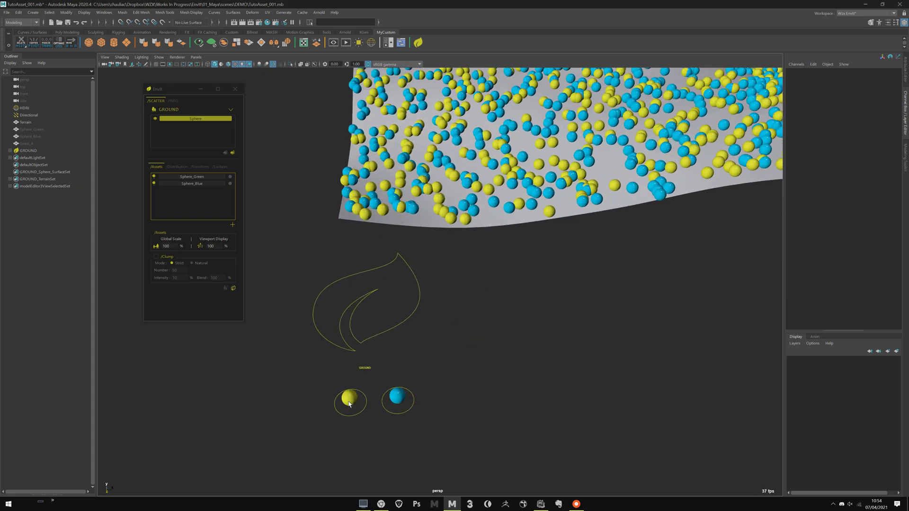
click(395, 408)
click(432, 428)
scroll(427, 198, down, 3)
alt+middle_drag(427, 198, 251, 328)
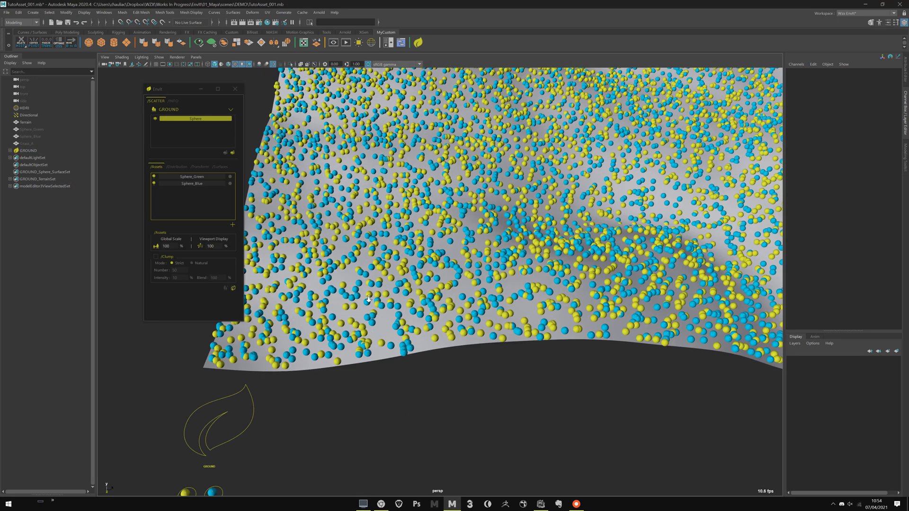
scroll(251, 327, down, 3)
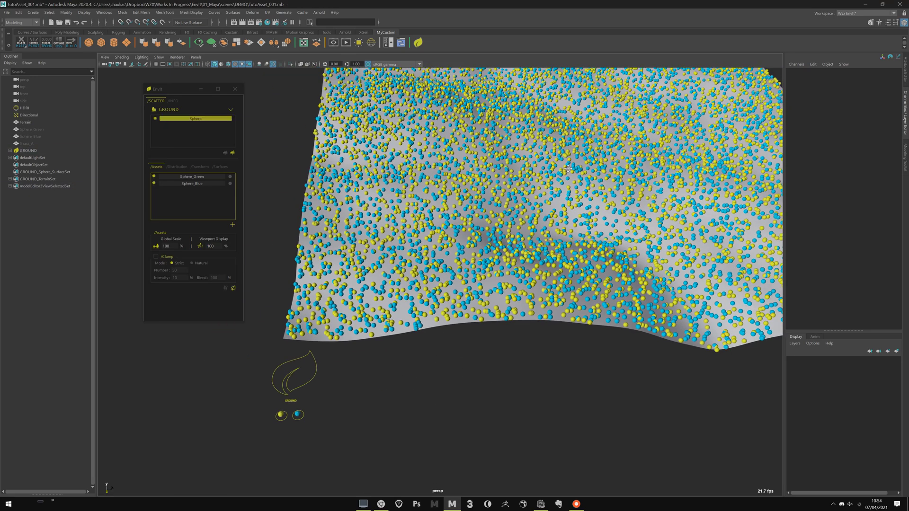
scroll(520, 201, down, 2)
alt+middle_drag(520, 201, 416, 263)
alt+drag(359, 267, 367, 253)
alt+middle_drag(367, 253, 386, 241)
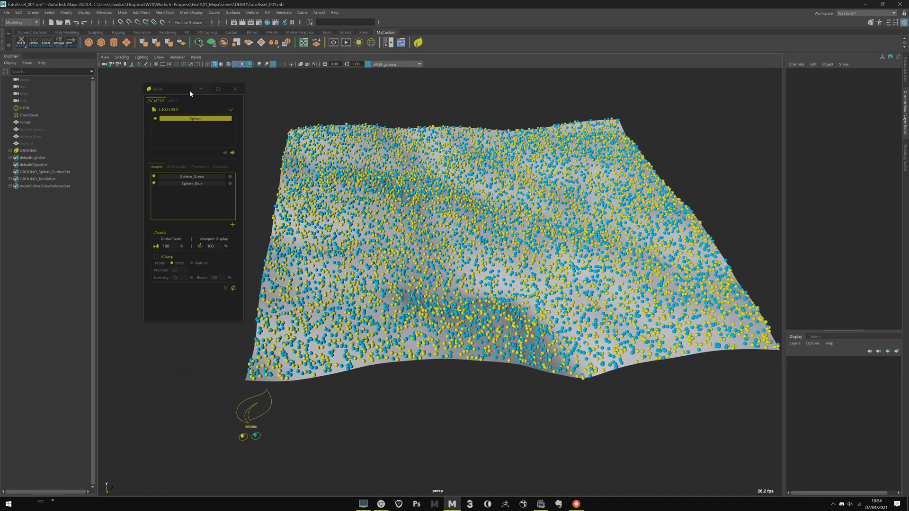
Reposition the Envit window beside the terrain and select the Sphere layer of the GROUND scatter.
drag(186, 93, 274, 114)
alt+middle_drag(381, 203, 399, 181)
scroll(399, 181, up, 3)
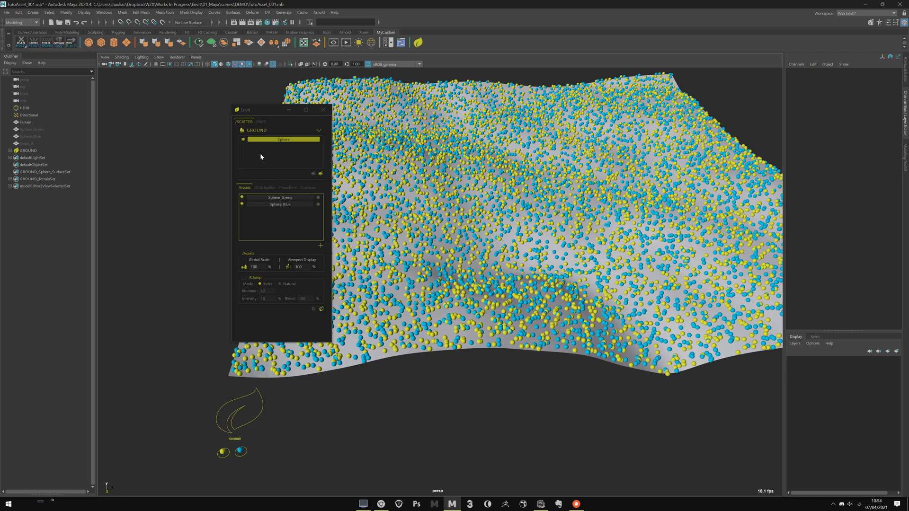
click(286, 139)
alt+middle_drag(452, 244, 472, 235)
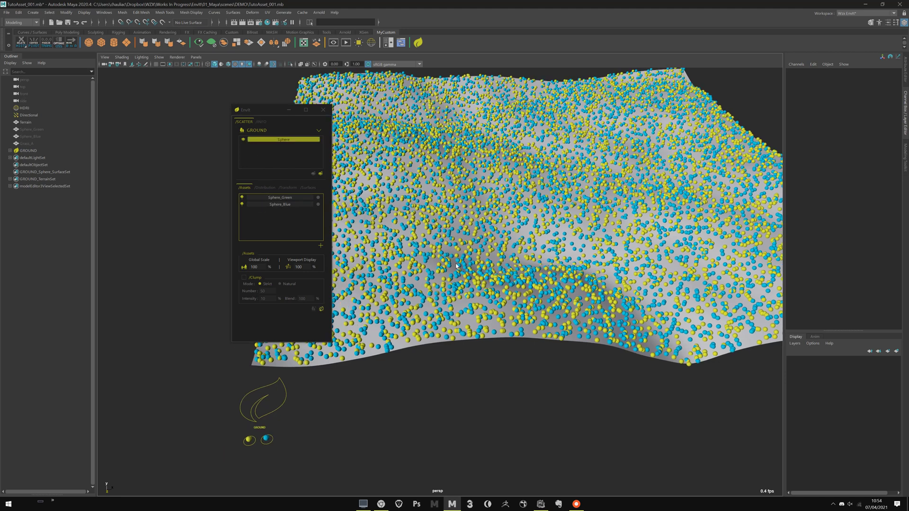
scroll(473, 235, down, 2)
drag(259, 115, 246, 107)
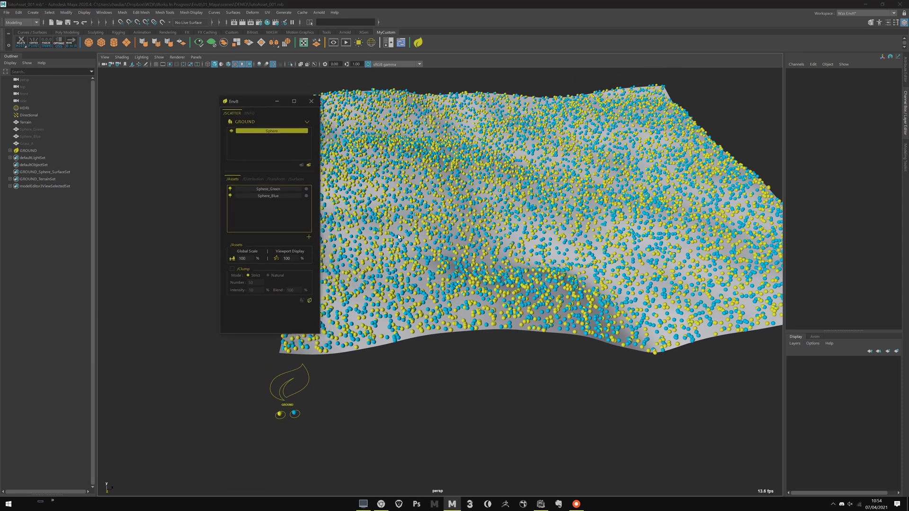
alt+middle_drag(395, 233, 367, 234)
scroll(396, 251, up, 1)
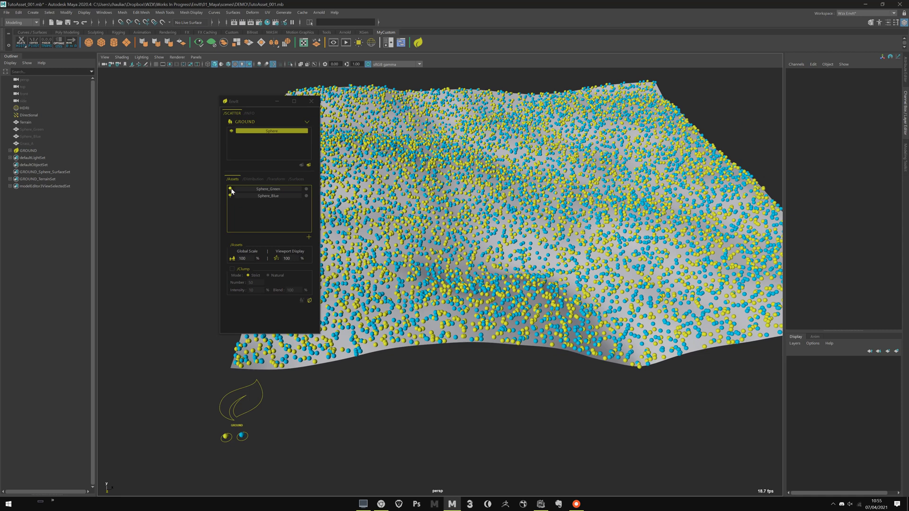
Select the Sphere_Green asset's controller, try moving it, undo the move and clear the selection.
click(229, 189)
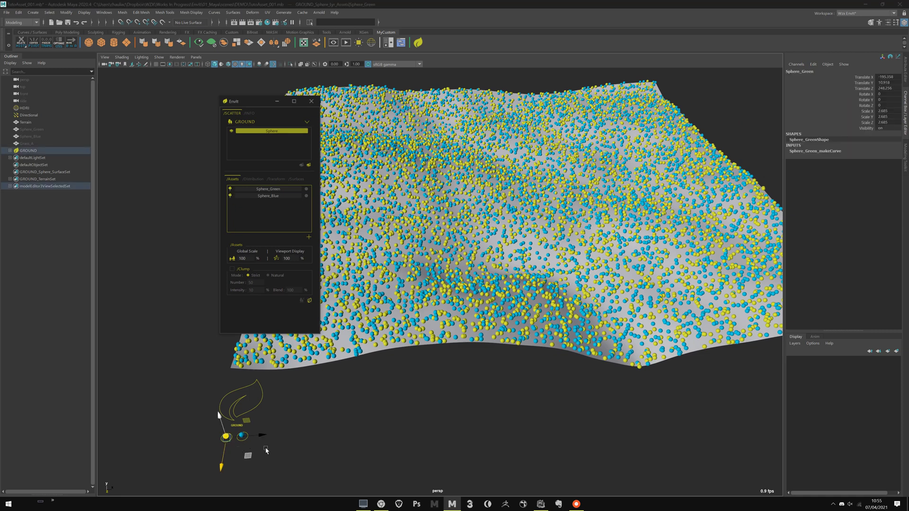
click(251, 441)
click(231, 190)
alt+middle_drag(260, 445, 372, 396)
alt+right_drag(372, 396, 422, 444)
drag(379, 429, 338, 435)
key(ctrl+z)
click(462, 431)
Move the Envit window further away from the scattered terrain.
alt+right_drag(462, 432, 430, 339)
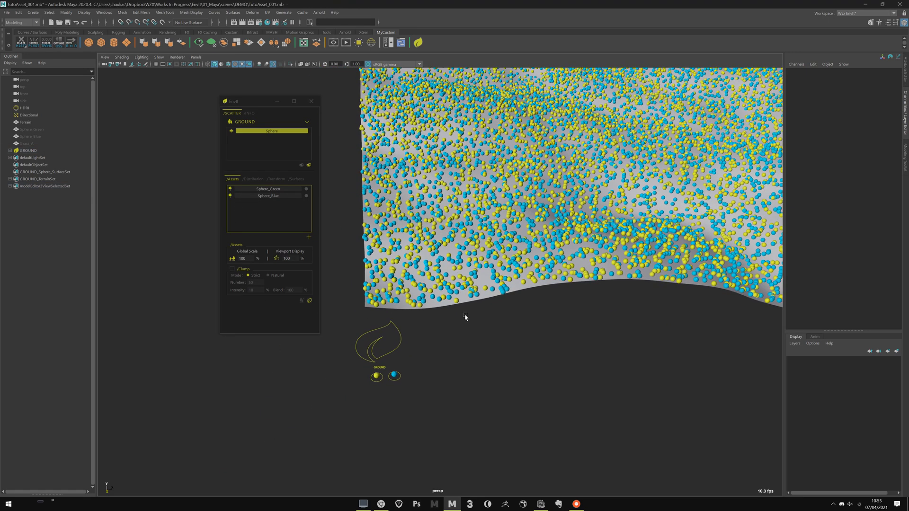
alt+drag(430, 339, 314, 214)
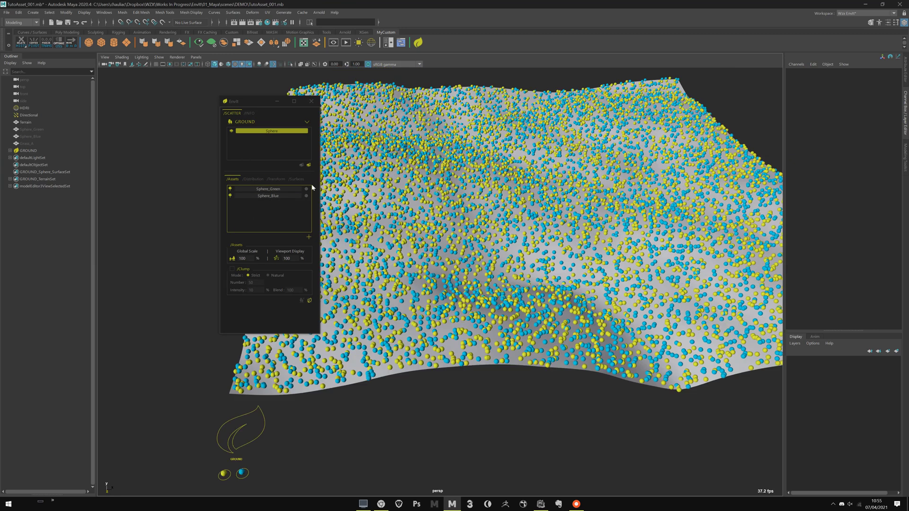
alt+drag(435, 204, 412, 158)
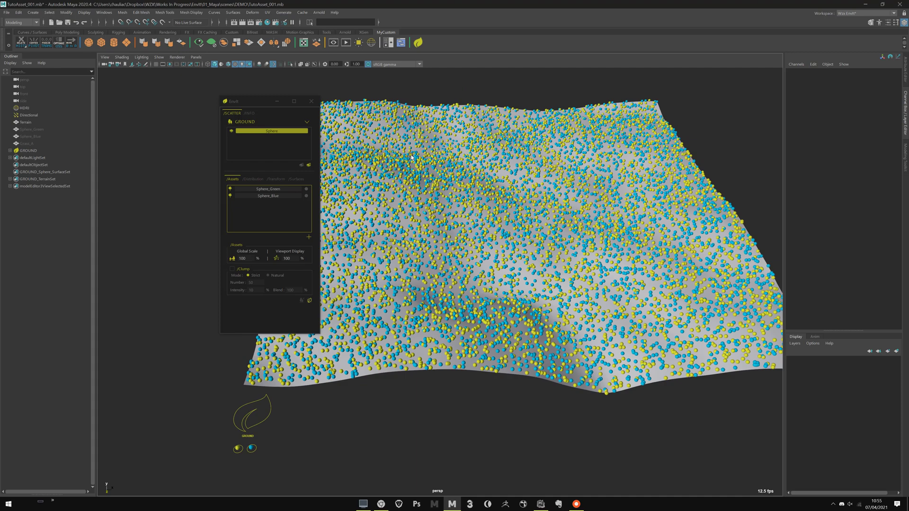
alt+middle_drag(411, 158, 449, 120)
drag(248, 99, 220, 72)
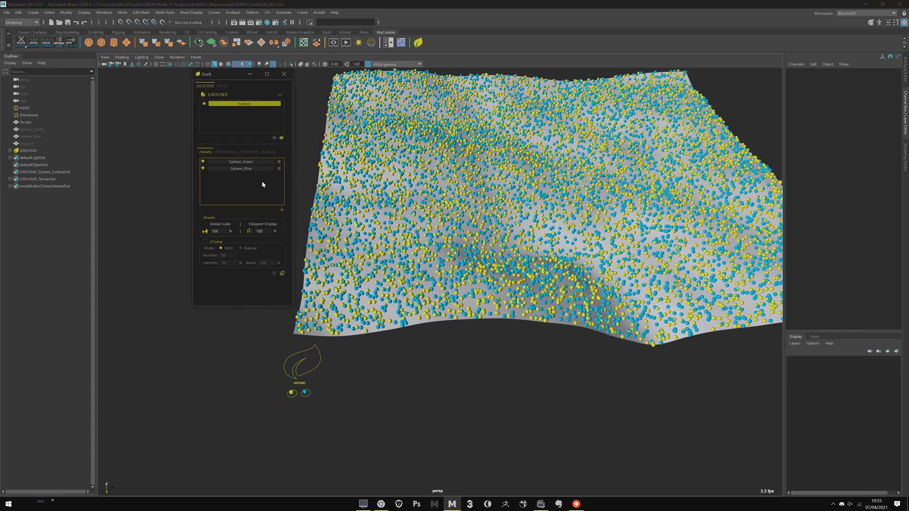
Select the controller ring around the blue source sphere with the Move tool, and clear the selection.
alt+drag(388, 281, 399, 270)
alt+middle_drag(399, 271, 419, 253)
alt+right_drag(436, 325, 492, 360)
alt+drag(394, 255, 381, 270)
alt+middle_drag(381, 270, 431, 196)
alt+right_drag(316, 303, 356, 317)
alt+drag(345, 429, 376, 414)
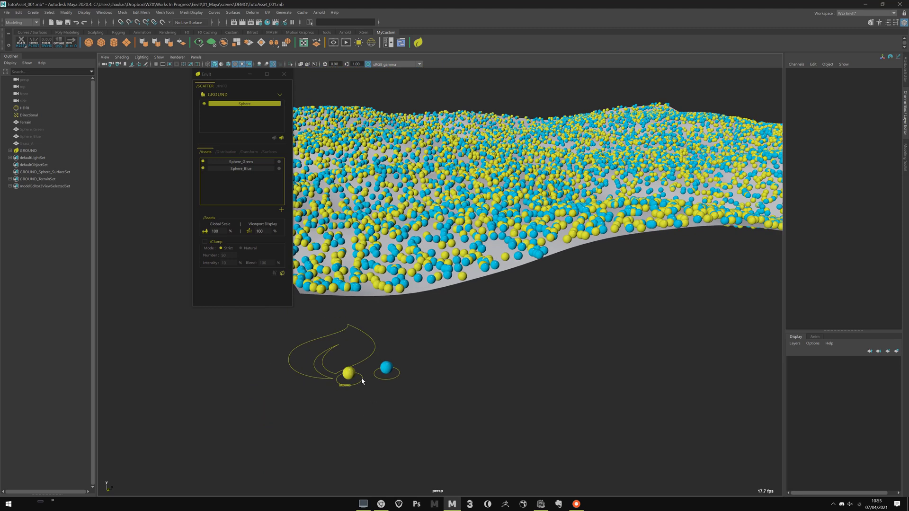
click(392, 383)
key(w)
click(381, 415)
click(381, 402)
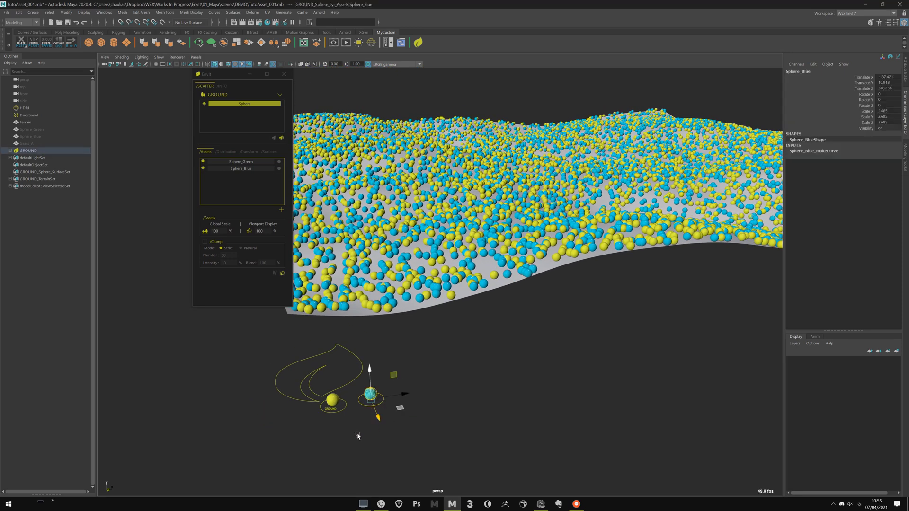
click(363, 407)
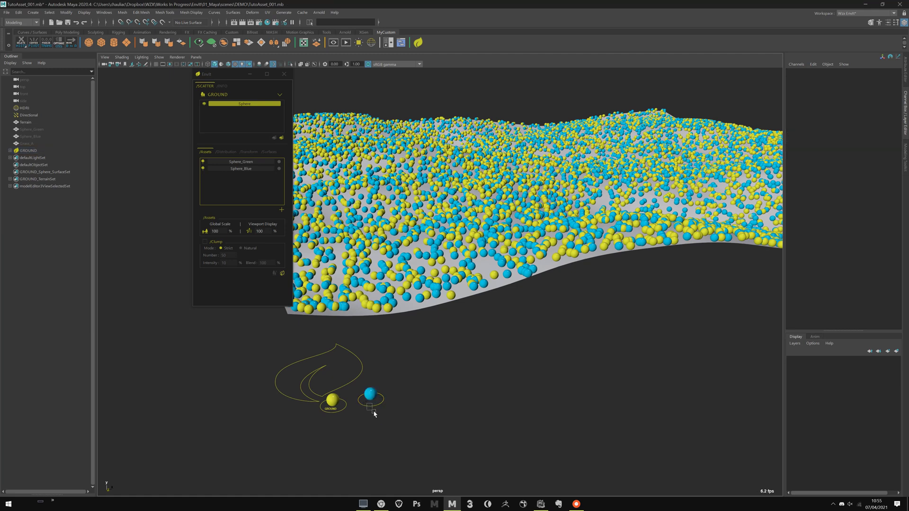
click(370, 407)
click(326, 347)
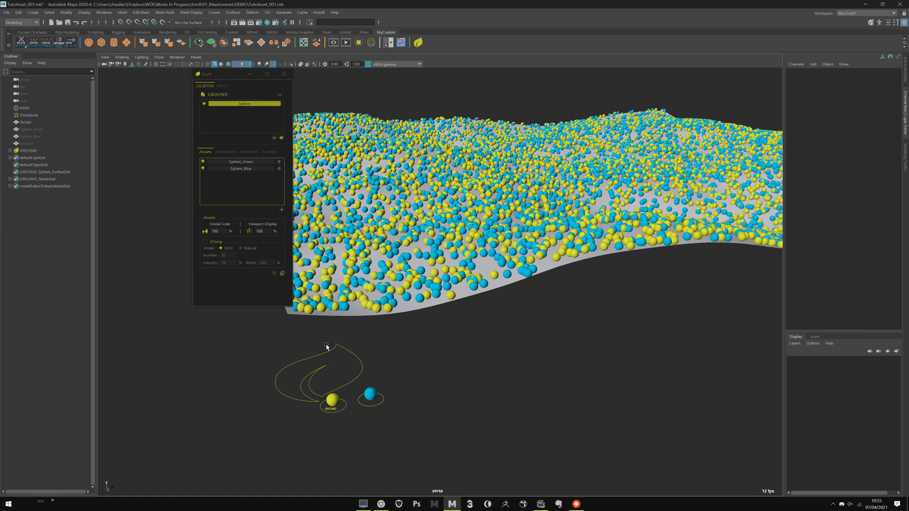
Select the Sphere_Blue asset's controller from the asset list, try moving it in different directions, and undo the moves.
click(202, 169)
drag(392, 376, 393, 316)
key(ctrl+z)
key(ctrl+z)
key(ctrl+z)
key(ctrl+z)
key(ctrl+z)
key(ctrl+z)
alt+middle_drag(430, 344, 443, 330)
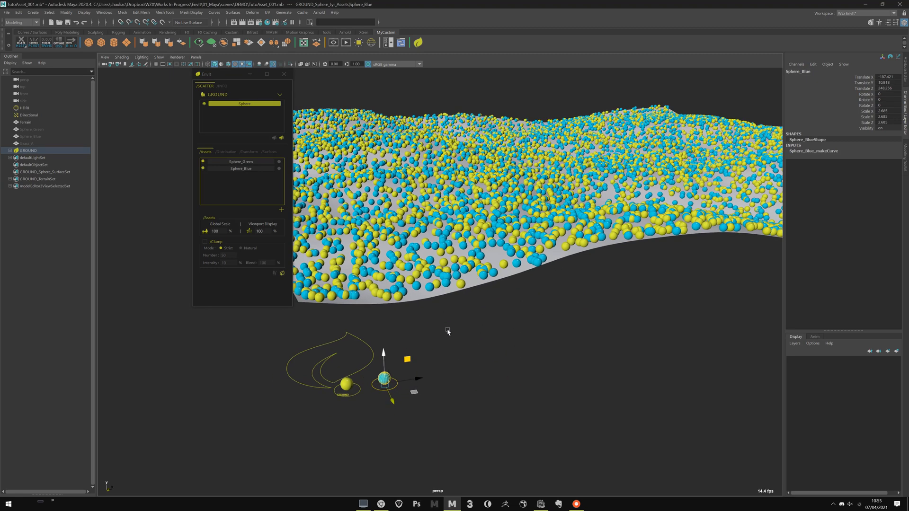
alt+drag(442, 331, 346, 429)
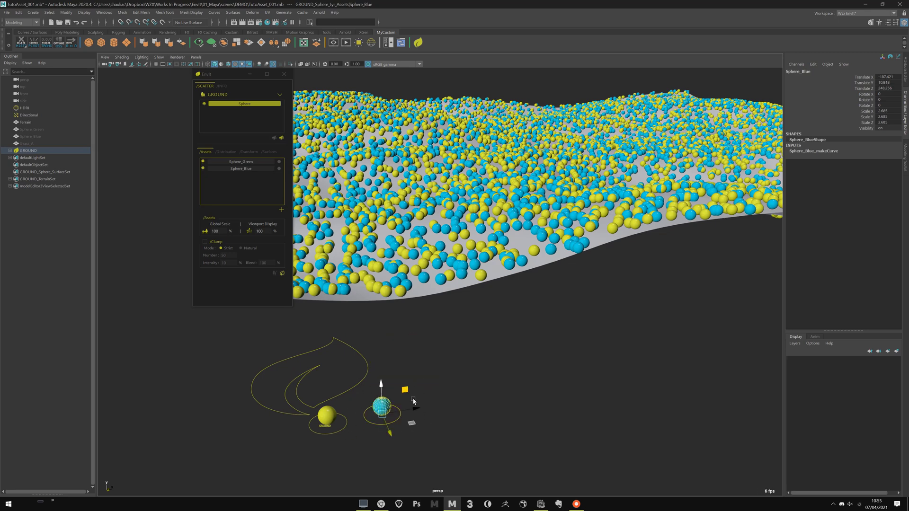
middle_drag(366, 455, 371, 439)
key(ctrl+z)
Move the Envit window clear of the terrain and deselect the Sphere_Blue controller.
alt+drag(405, 349, 439, 340)
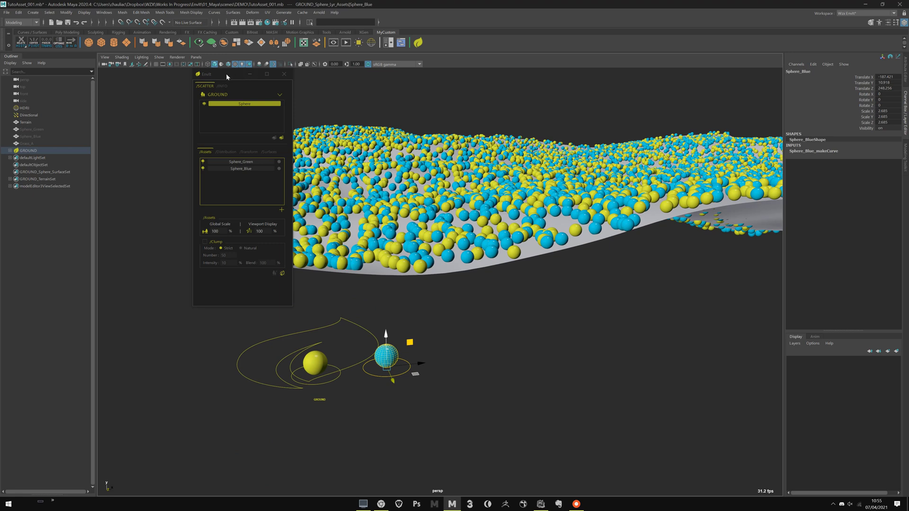
drag(226, 75, 177, 109)
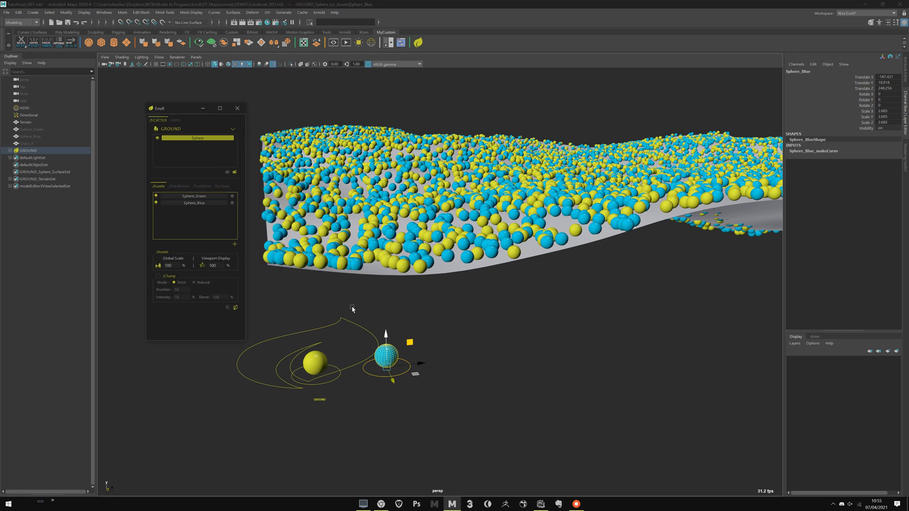
click(447, 350)
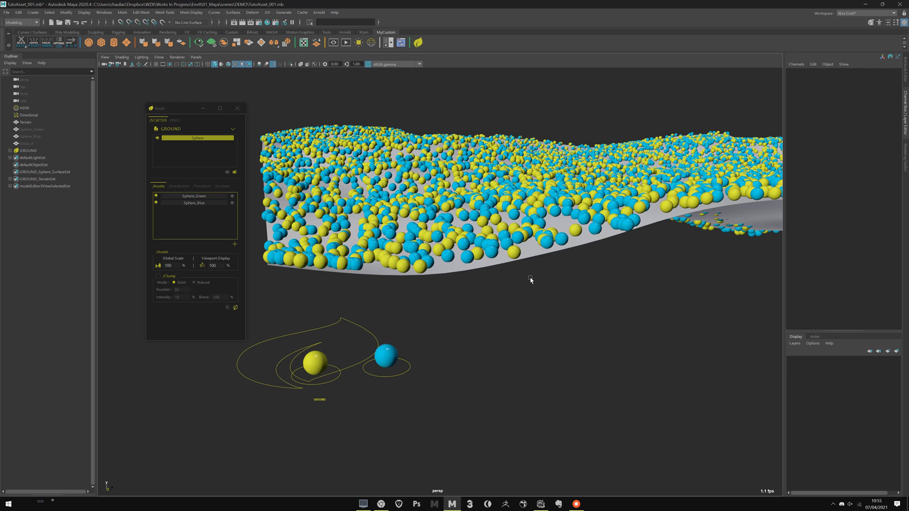
Select the Sphere_Blue mesh inside its ring, try moving and scaling it, and undo the changes.
click(392, 359)
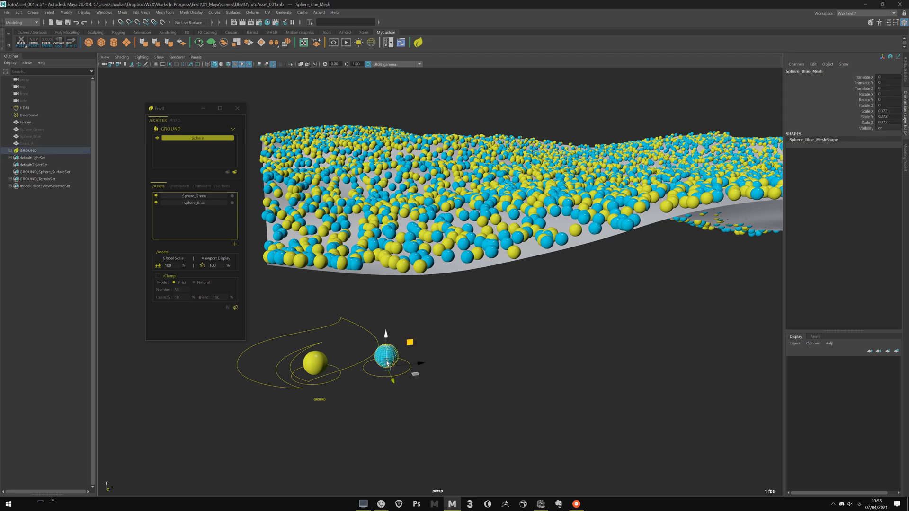
drag(381, 362, 392, 304)
middle_drag(393, 304, 450, 293)
key(ctrl+z)
key(r)
middle_drag(371, 395, 367, 389)
key(ctrl+z)
Clear the selection and select the Sphere_Blue controller ring in place of its mesh.
click(436, 345)
click(403, 373)
alt+middle_drag(326, 385, 337, 390)
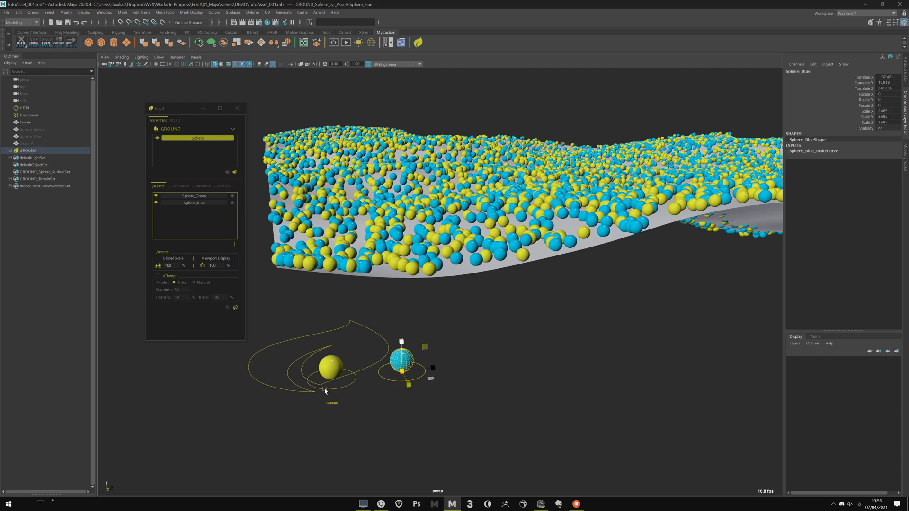
alt+right_drag(337, 390, 369, 409)
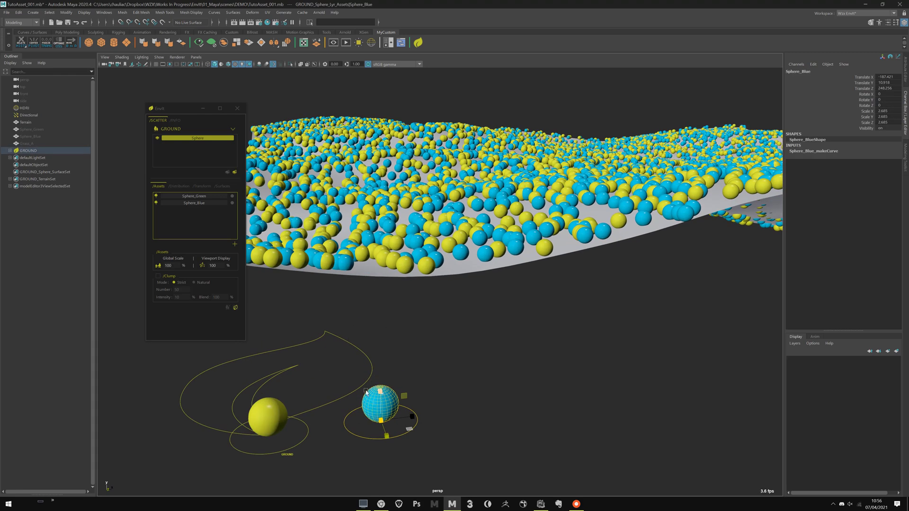
Select all vertices of the blue source sphere's mesh, try moving and scaling them, and undo the changes.
alt+drag(368, 402, 367, 386)
right_drag(381, 387, 345, 314)
drag(341, 327, 406, 409)
drag(415, 364, 394, 368)
mouse_move(443, 331)
mouse_down()
mouse_move(398, 300)
mouse_move(427, 324)
mouse_up()
key(ctrl+z)
key(r)
drag(392, 387, 393, 305)
key(ctrl+z)
key(w)
key(ctrl+z)
Try to raise the selected vertices of the blue sphere well above its controller ring, and undo the edit.
alt+middle_drag(382, 425, 396, 367)
scroll(396, 367, up, 3)
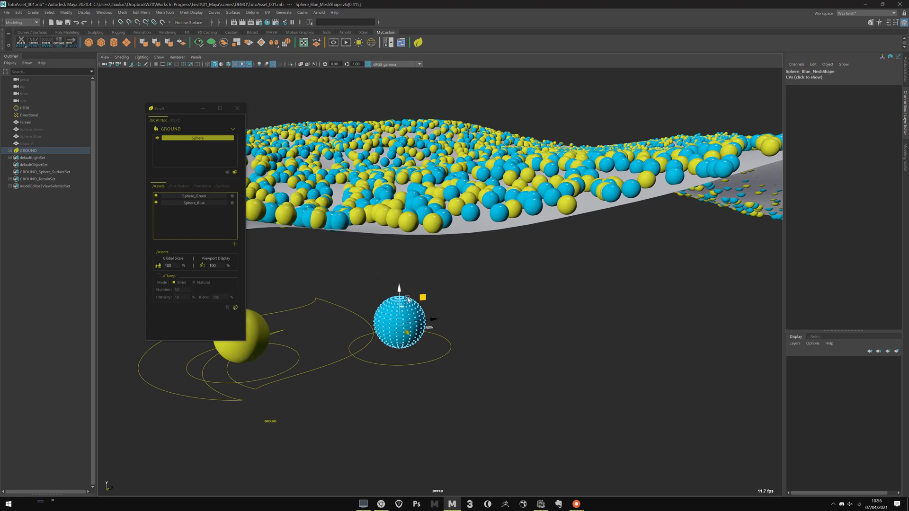
drag(399, 285, 398, 158)
click(445, 296)
scroll(421, 301, down, 3)
alt+drag(415, 302, 431, 325)
key(ctrl+z)
key(ctrl+z)
key(ctrl+z)
Clear the selection and compare the two source spheres with the instances on the terrain.
click(446, 357)
alt+drag(417, 405, 410, 381)
alt+middle_drag(409, 382, 415, 327)
scroll(450, 413, up, 5)
alt+drag(388, 306, 410, 344)
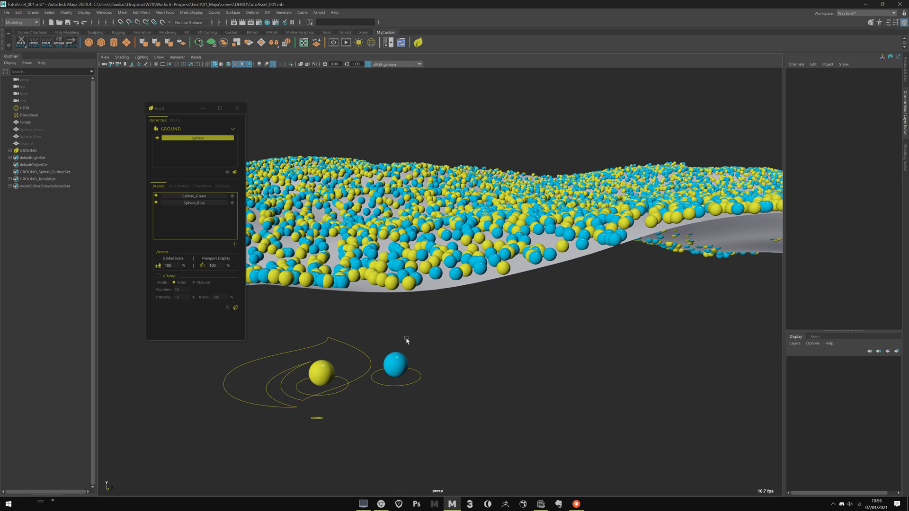
alt+drag(408, 338, 395, 338)
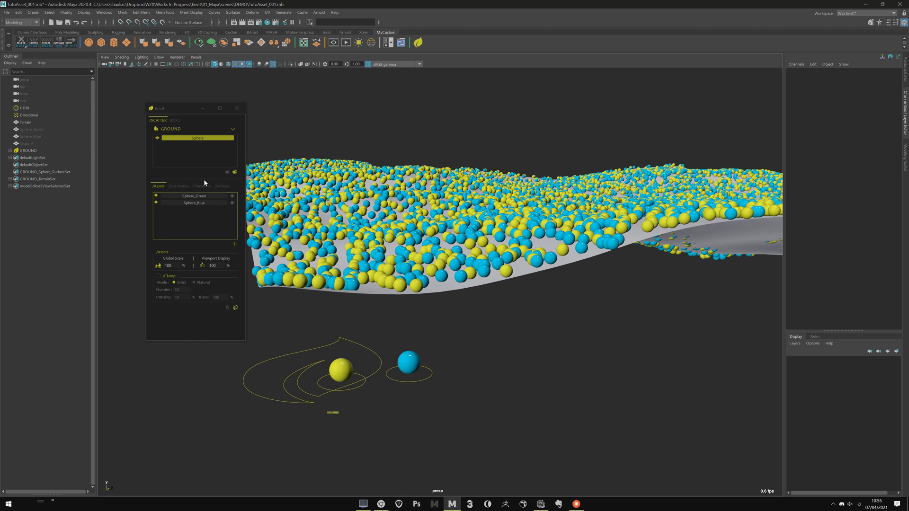
Select the Sphere_Blue mesh, try moving it off its controller ring, undo the move and clear the selection.
click(411, 363)
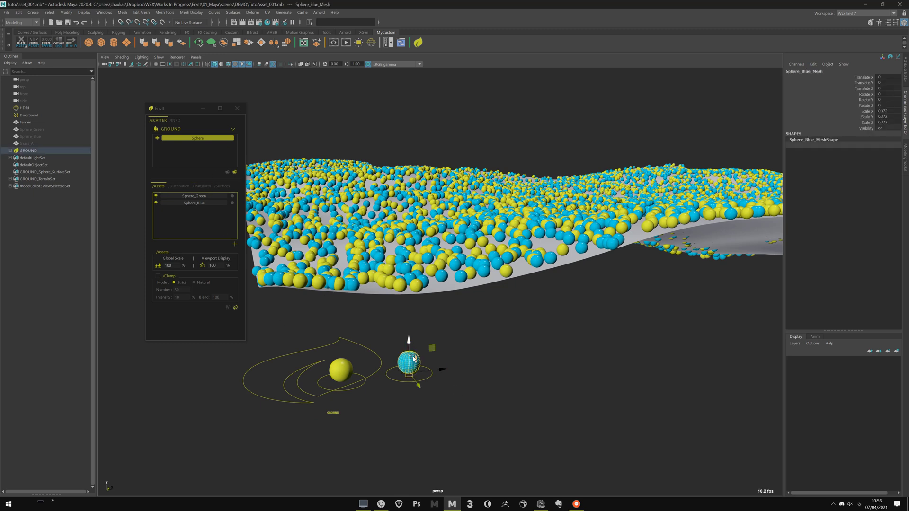
middle_drag(399, 386, 373, 374)
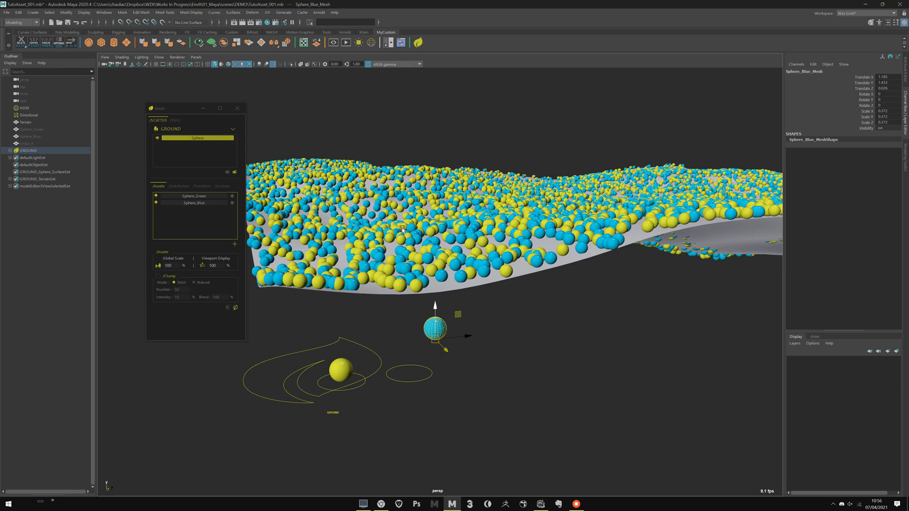
key(ctrl+z)
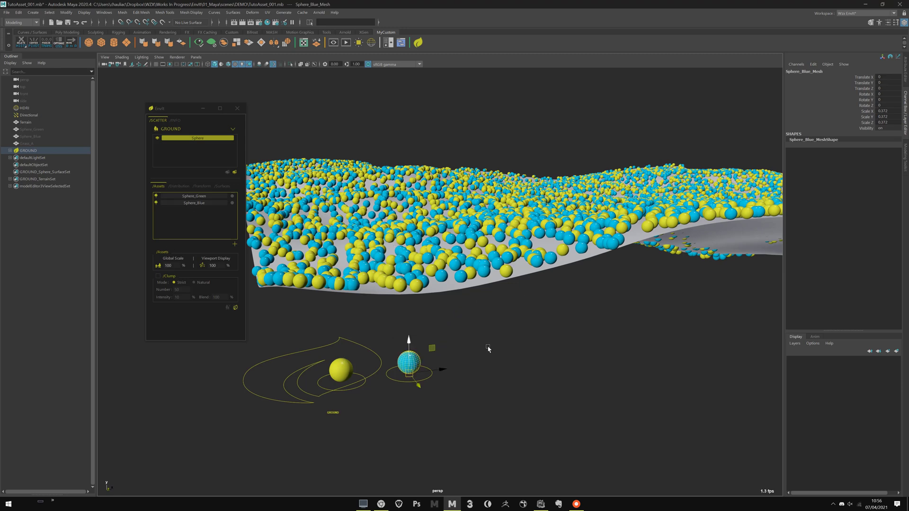
click(487, 346)
alt+right_drag(487, 346, 492, 315)
alt+drag(492, 315, 458, 343)
alt+right_drag(457, 343, 437, 331)
alt+drag(438, 332, 398, 326)
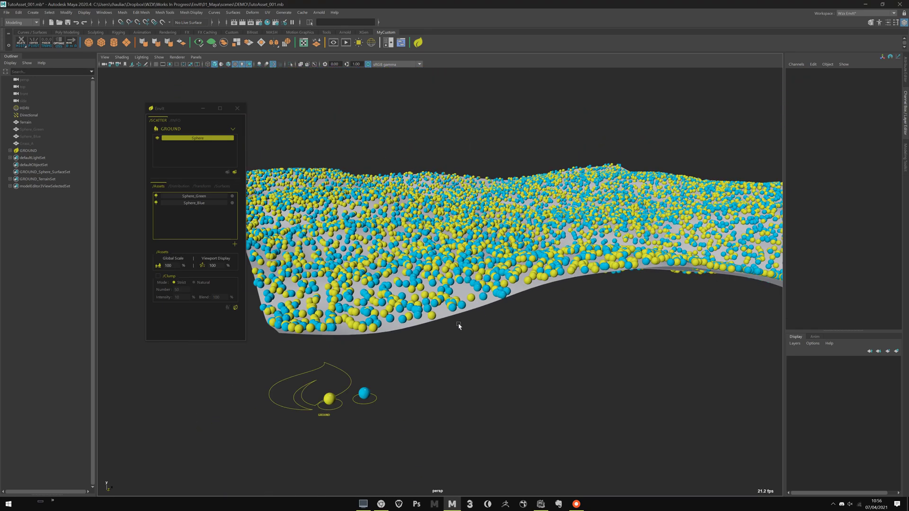
alt+drag(456, 325, 371, 340)
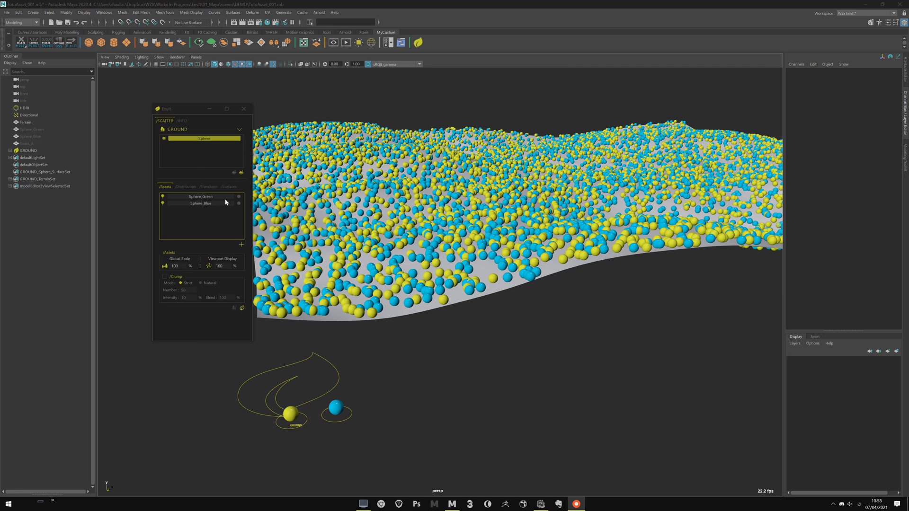
Set the global scale of the Sphere scatter's assets to 150 % and check the enlarged instances on the terrain.
click(212, 140)
click(185, 268)
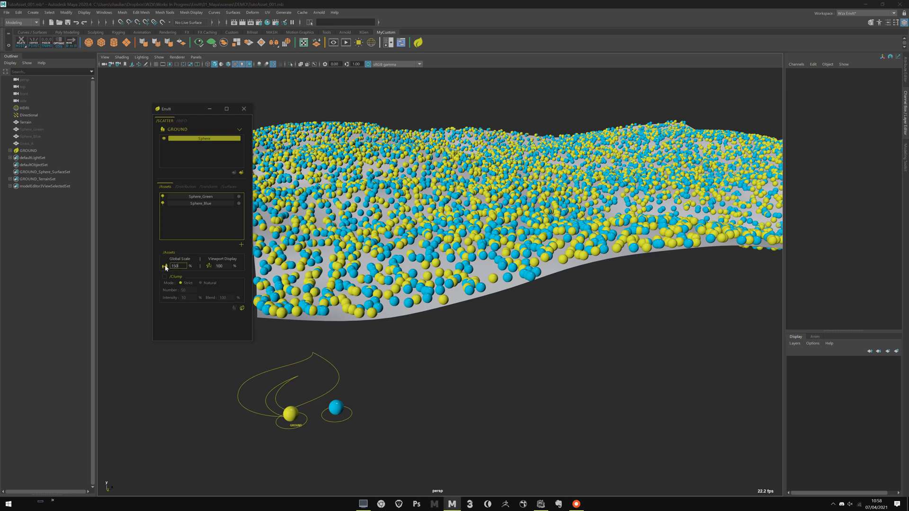
alt+middle_drag(376, 264, 376, 296)
scroll(377, 296, up, 3)
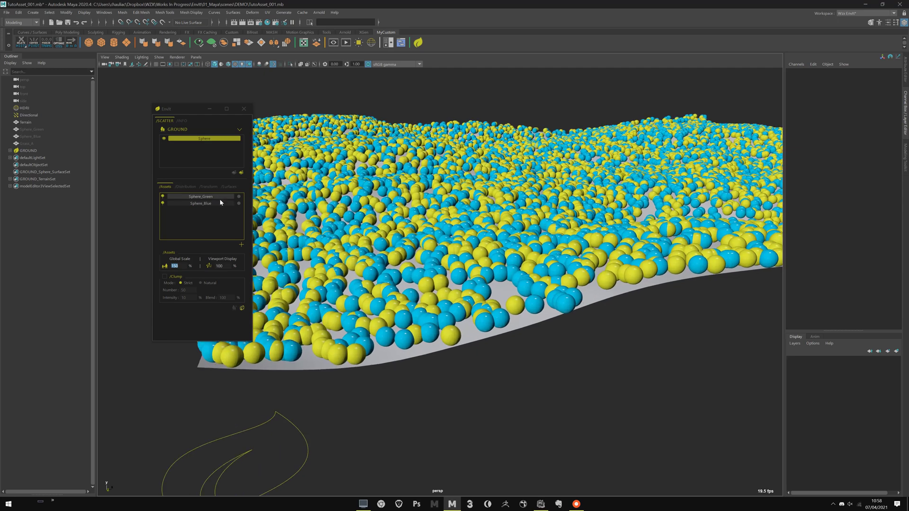
alt+right_drag(342, 224, 359, 259)
scroll(359, 260, down, 5)
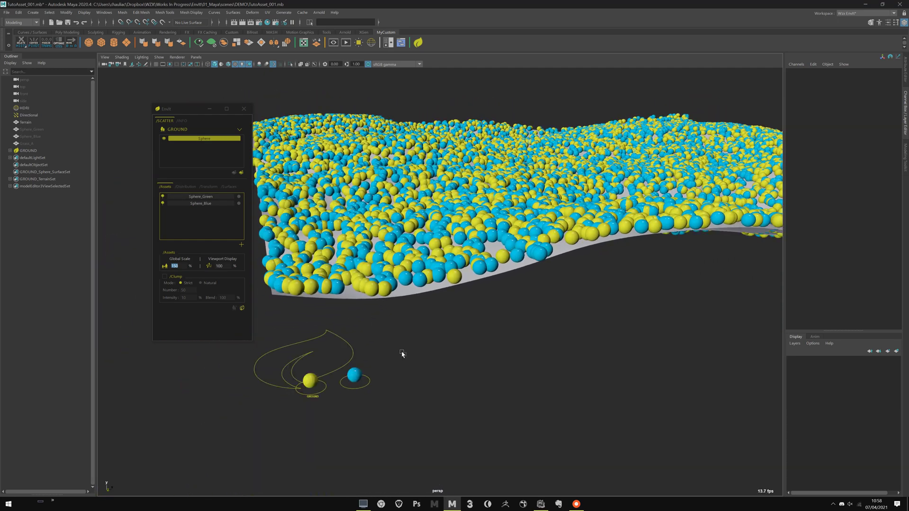
Return the global scale of the Sphere scatter's assets to 100 %.
click(183, 266)
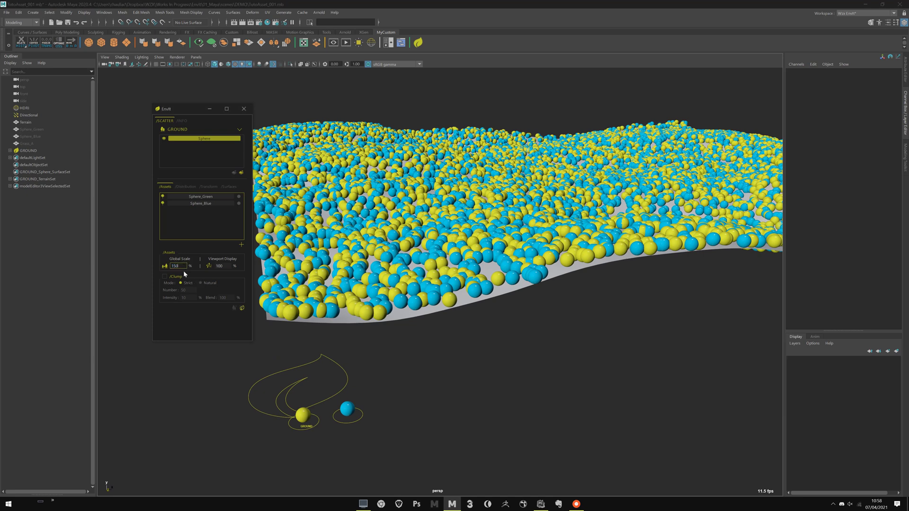
click(212, 233)
alt+middle_drag(324, 252, 340, 251)
drag(178, 266, 175, 266)
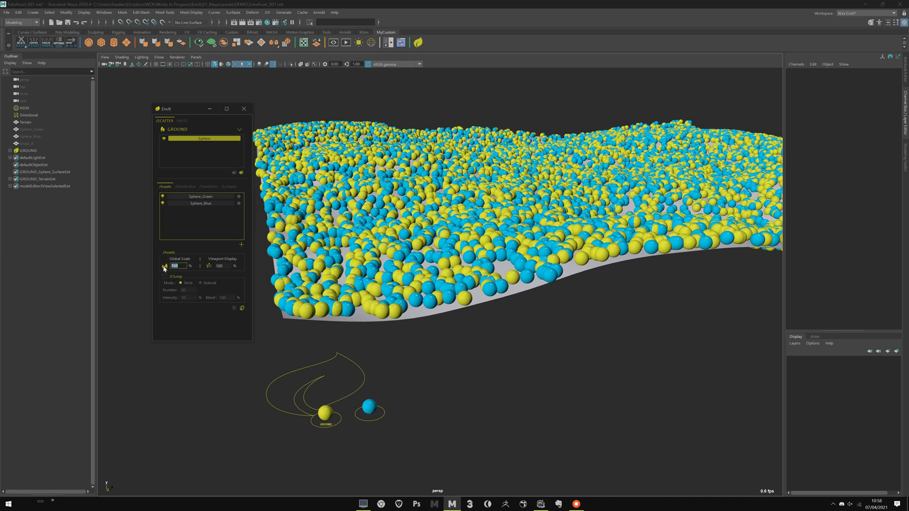
text(100)
key(Return)
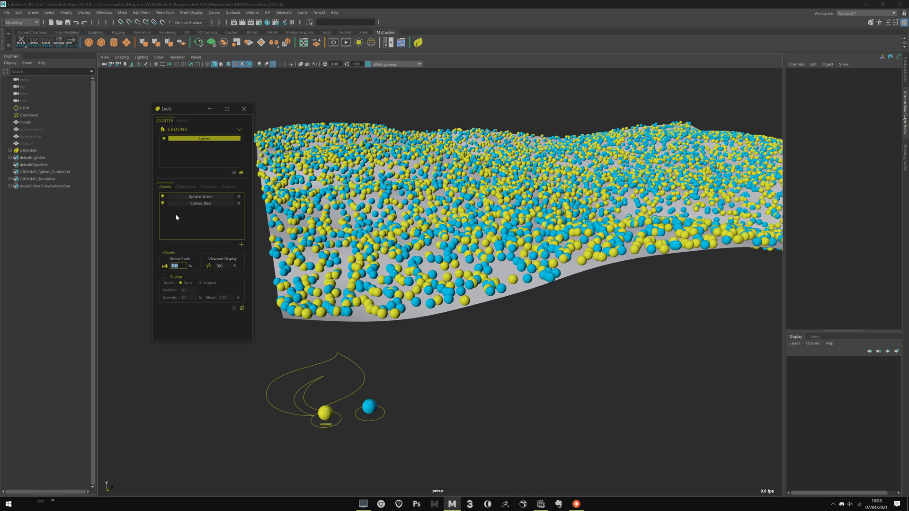
Open the asset attributes of Sphere_Blue and try the preview display options, including wireframe, ending on the shaded display.
double_click(201, 203)
drag(332, 158, 404, 133)
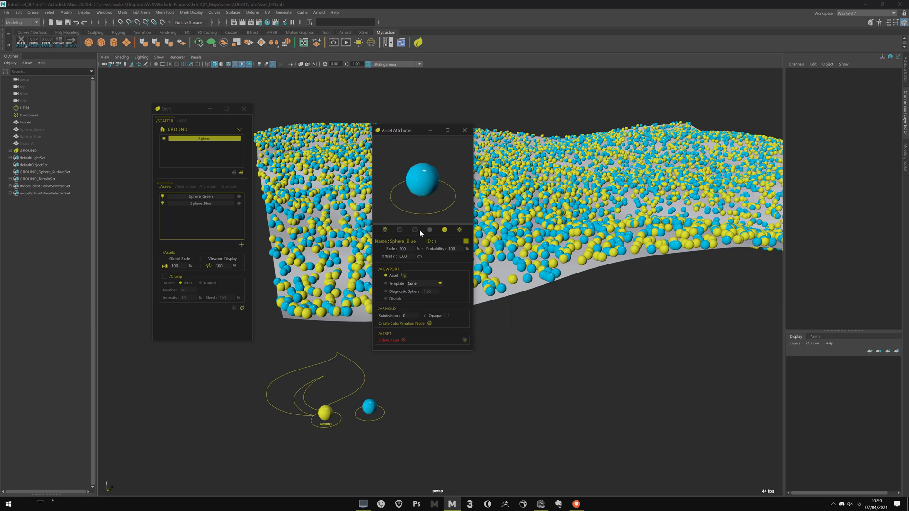
click(384, 230)
alt+middle_drag(390, 206, 468, 190)
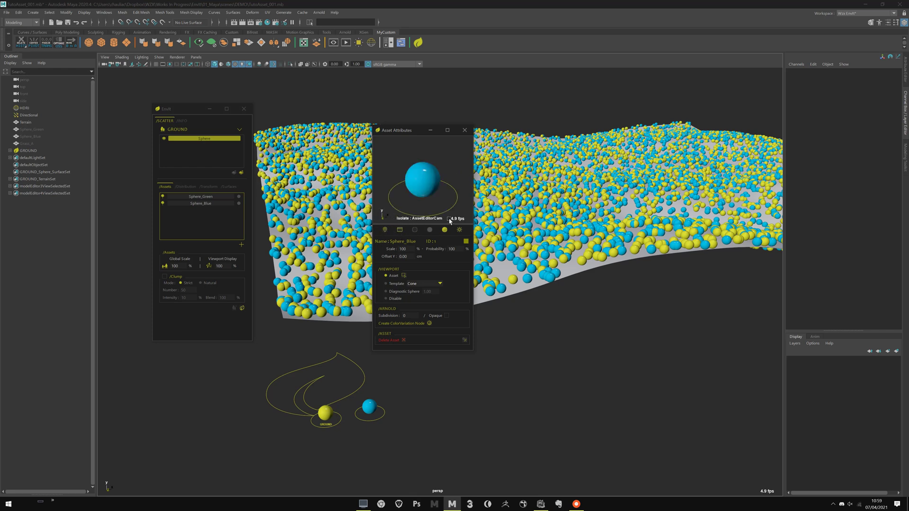
click(414, 230)
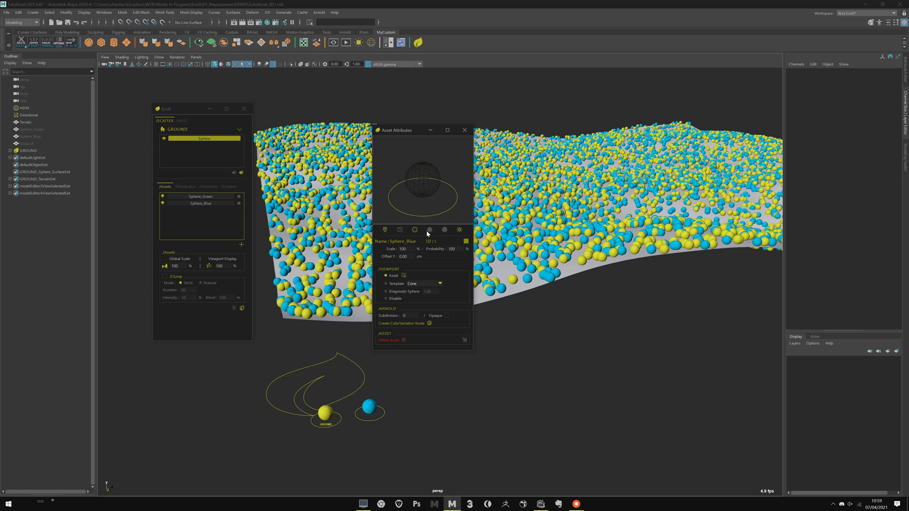
click(444, 230)
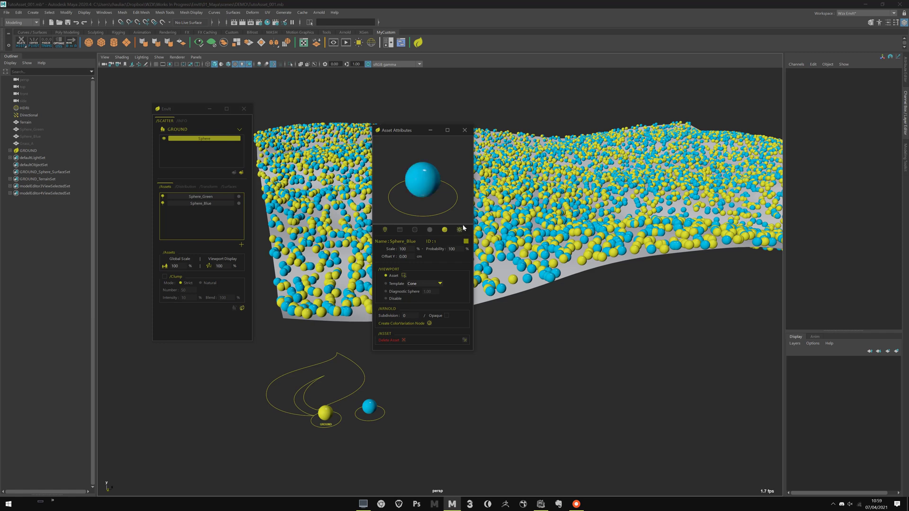
Set the individual scale of Sphere_Blue to 150 % and check its instances on the terrain.
drag(400, 135, 400, 129)
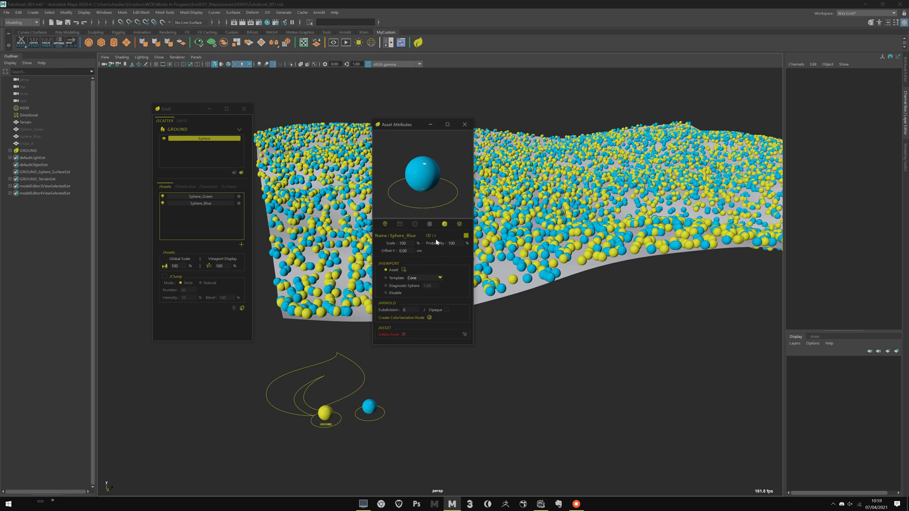
drag(401, 126, 514, 157)
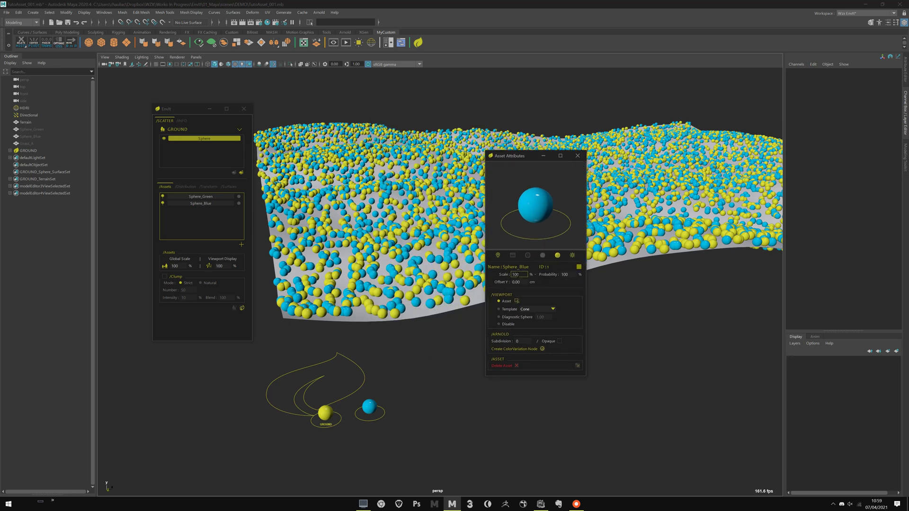
text(150)
key(Return)
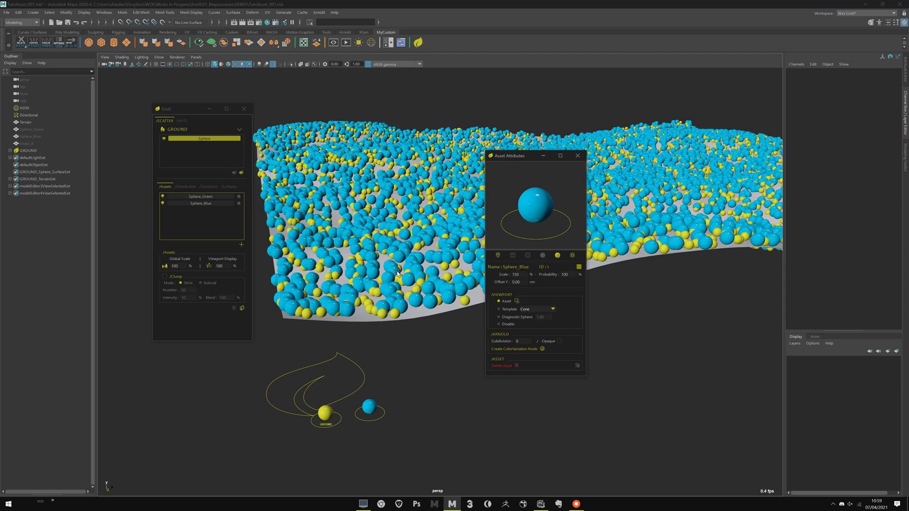
scroll(397, 273, up, 5)
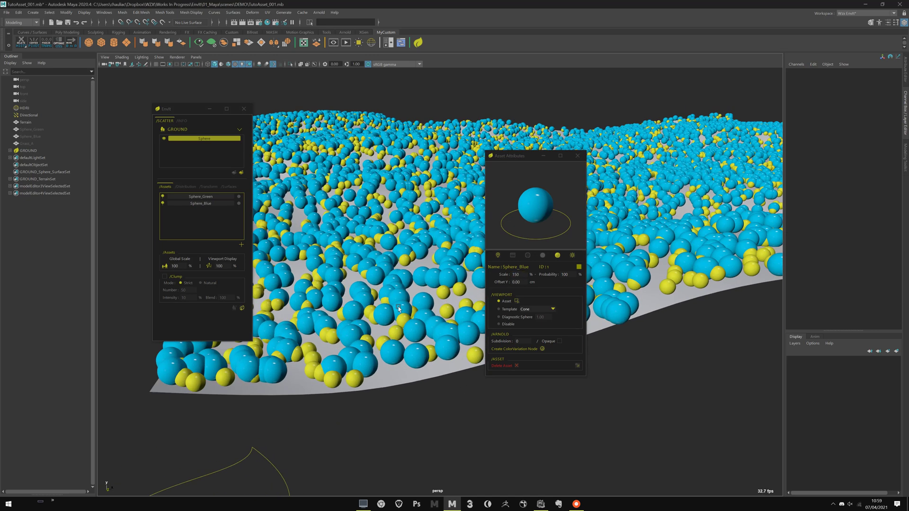
scroll(399, 309, down, 5)
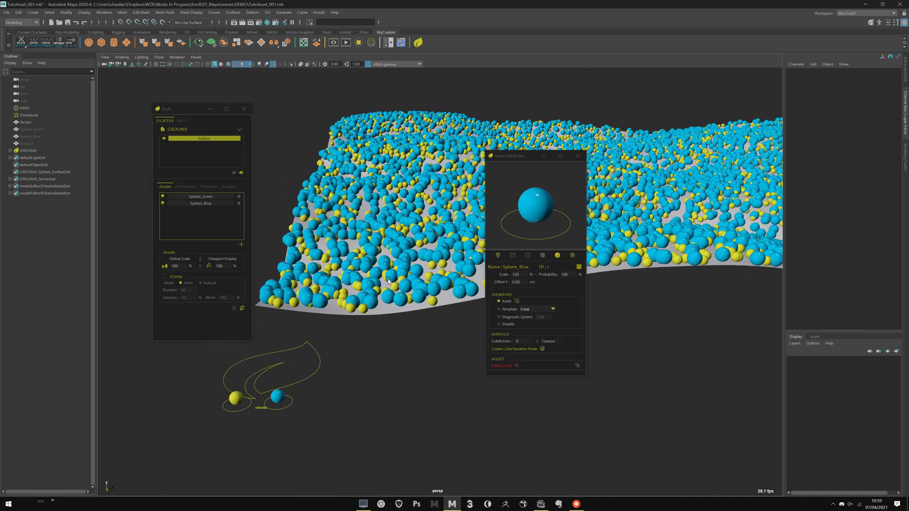
scroll(395, 282, up, 1)
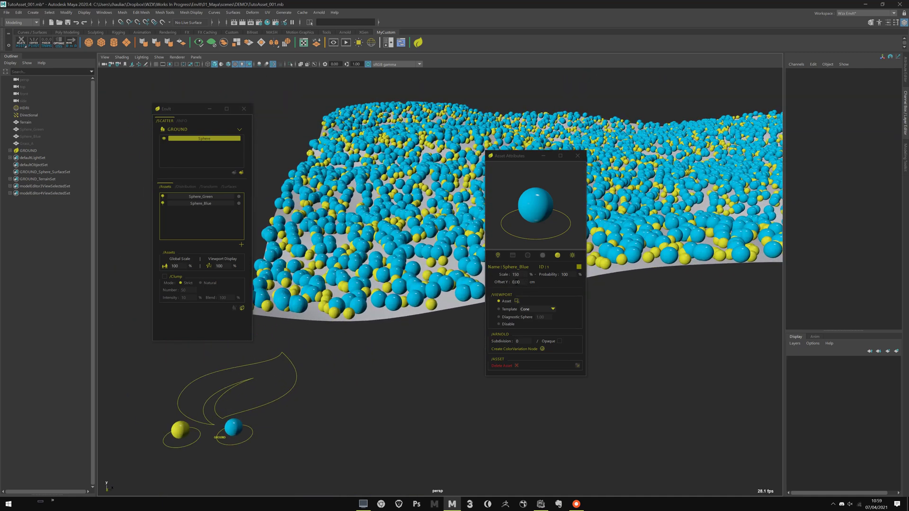
Set the Y offset of Sphere_Blue to 10 cm and inspect the raised blue spheres from several angles.
drag(522, 282, 500, 286)
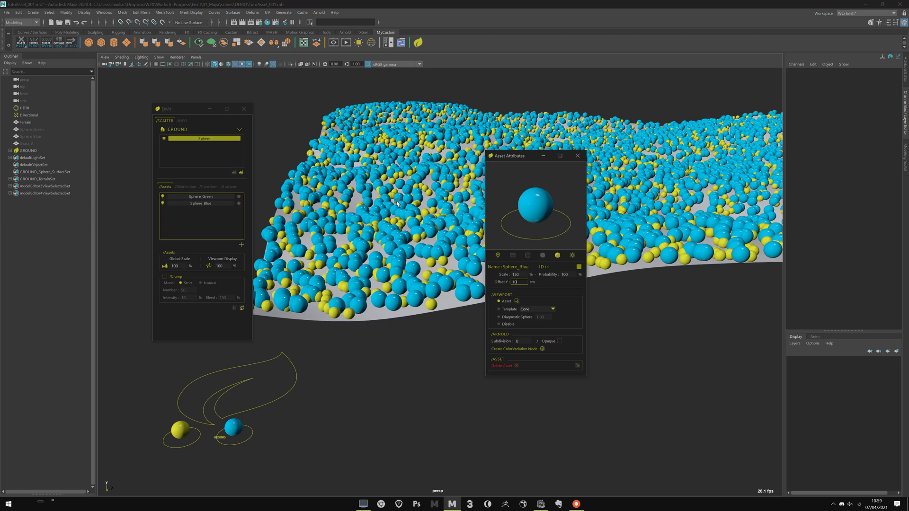
key(Return)
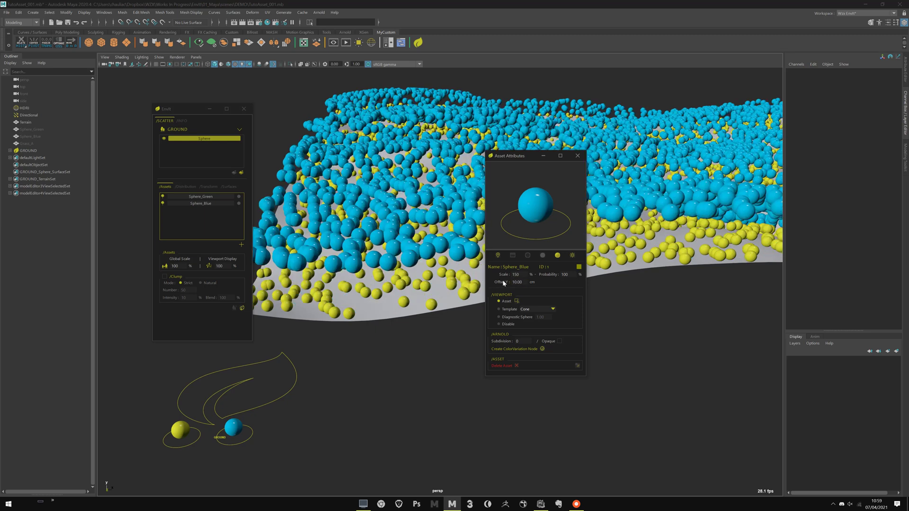
alt+drag(444, 252, 549, 290)
alt+drag(400, 262, 539, 221)
alt+drag(414, 305, 369, 275)
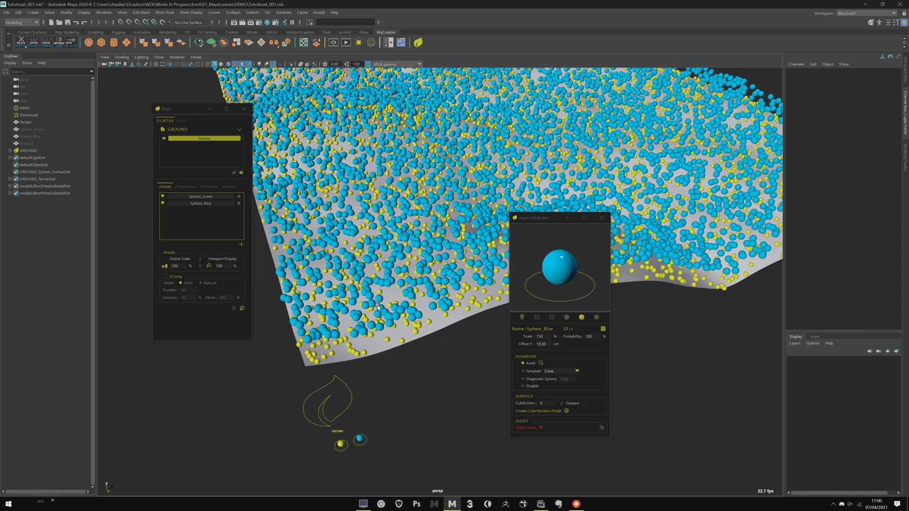
alt+middle_drag(412, 229, 368, 251)
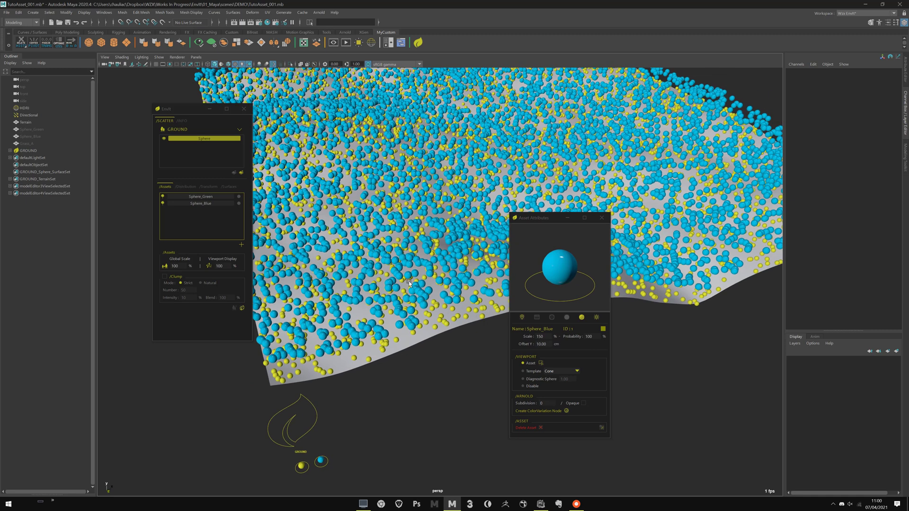
Reduce the probability of Sphere_Blue to 10 % and check the distribution of blue spheres.
double_click(589, 336)
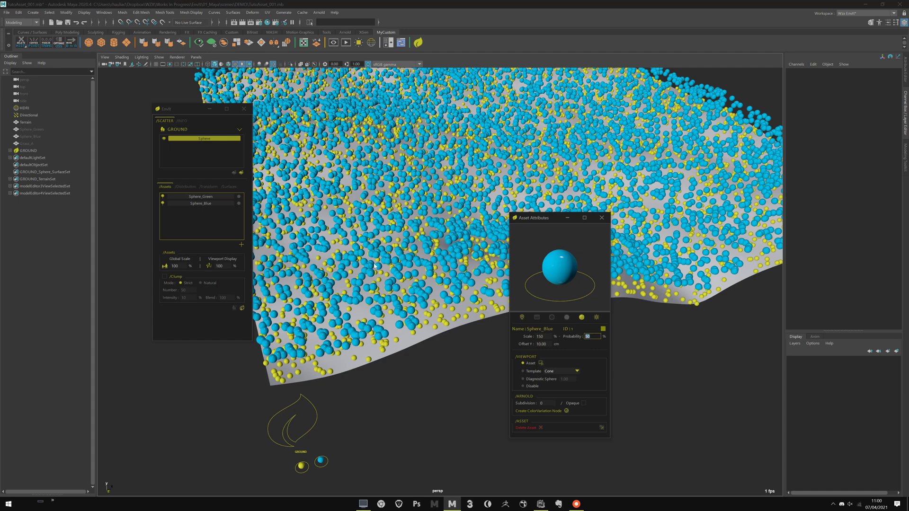
alt+drag(395, 261, 362, 215)
click(588, 337)
text(10)
key(Return)
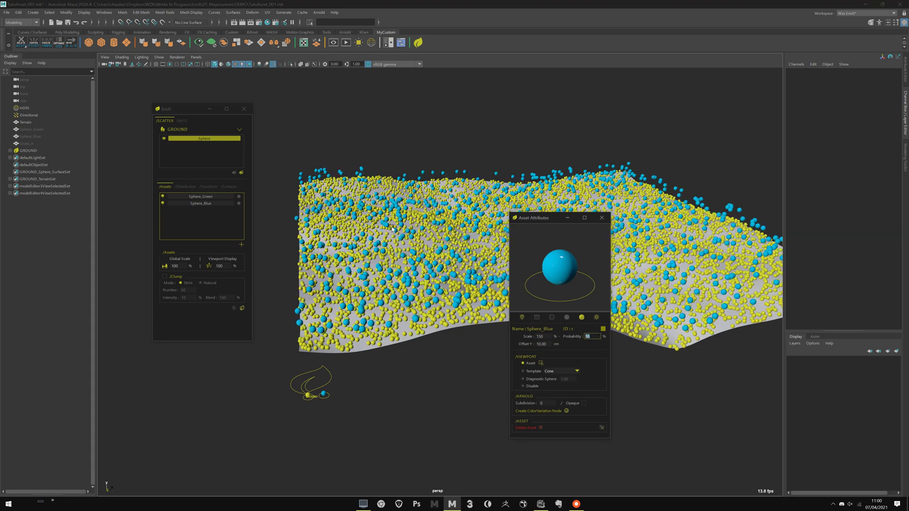
mouse_move(398, 239)
alt+mouse_down()
mouse_move(400, 230)
mouse_move(406, 236)
alt+mouse_up()
drag(536, 218, 499, 207)
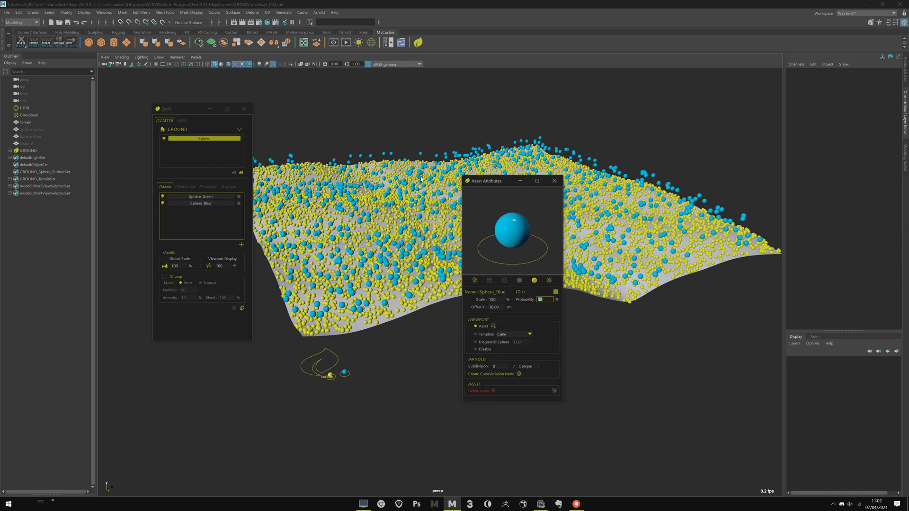
Select the blue source sphere's mesh beside the GROUND controller, try moving it, and undo the changes.
alt+right_drag(355, 331, 385, 341)
alt+middle_drag(313, 341, 340, 342)
alt+right_drag(340, 342, 340, 315)
alt+drag(342, 316, 278, 217)
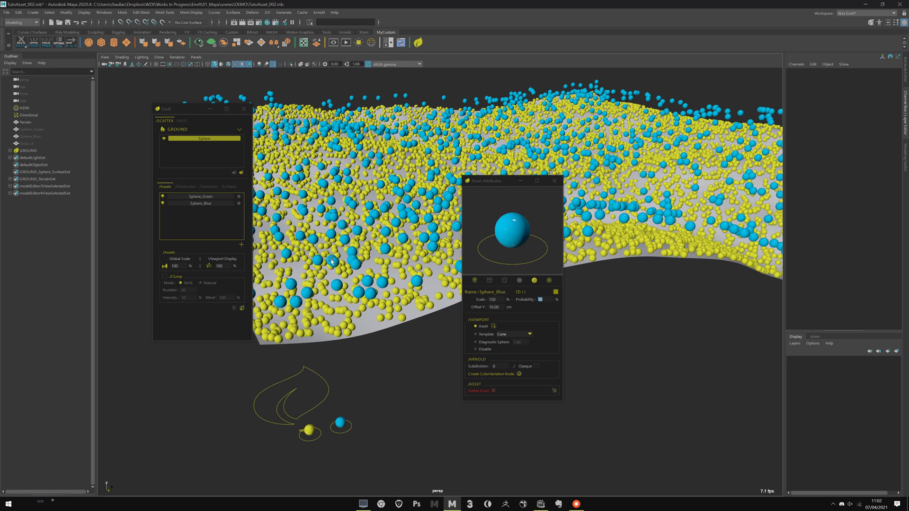
alt+drag(336, 251, 340, 353)
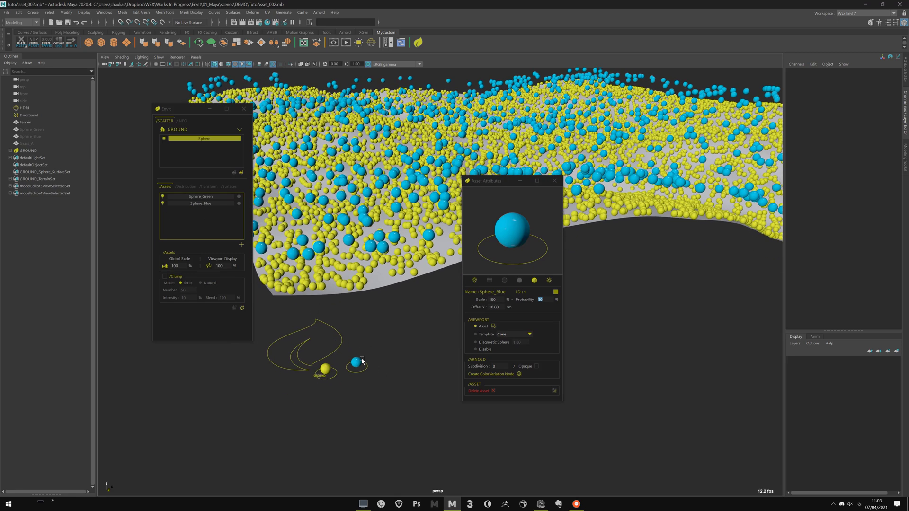
click(356, 363)
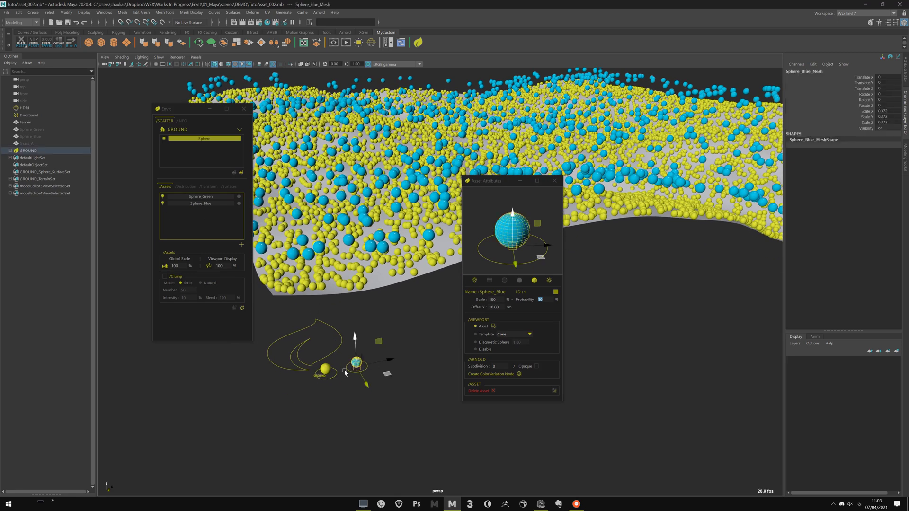
mouse_move(356, 366)
mouse_down()
mouse_move(354, 339)
mouse_move(351, 370)
mouse_up()
key(ctrl+z)
right_drag(357, 360, 409, 344)
key(ctrl+z)
Reselect and deselect the blue source sphere, and look over the scattered spheres on the terrain.
click(398, 406)
click(356, 365)
click(388, 381)
alt+drag(391, 348, 321, 302)
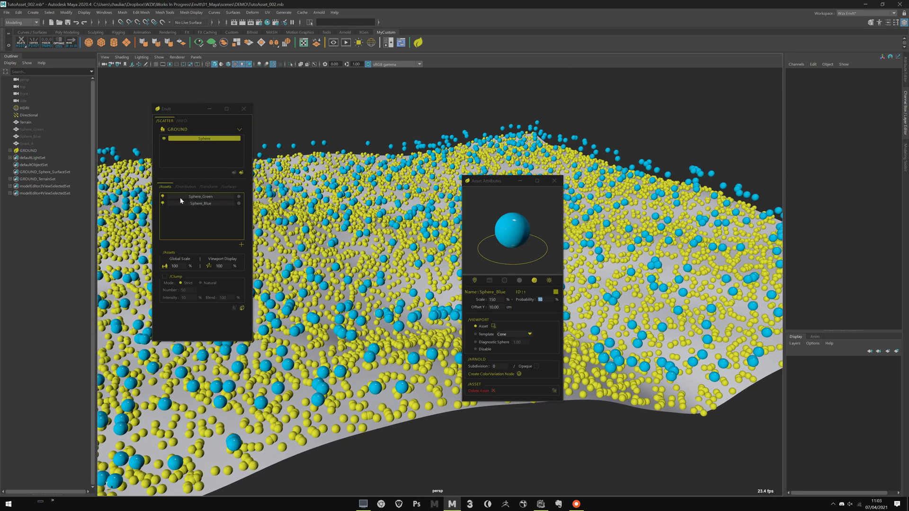
Show the shader attributes of the Sphere_Blue asset and collapse the Geometry section.
click(239, 204)
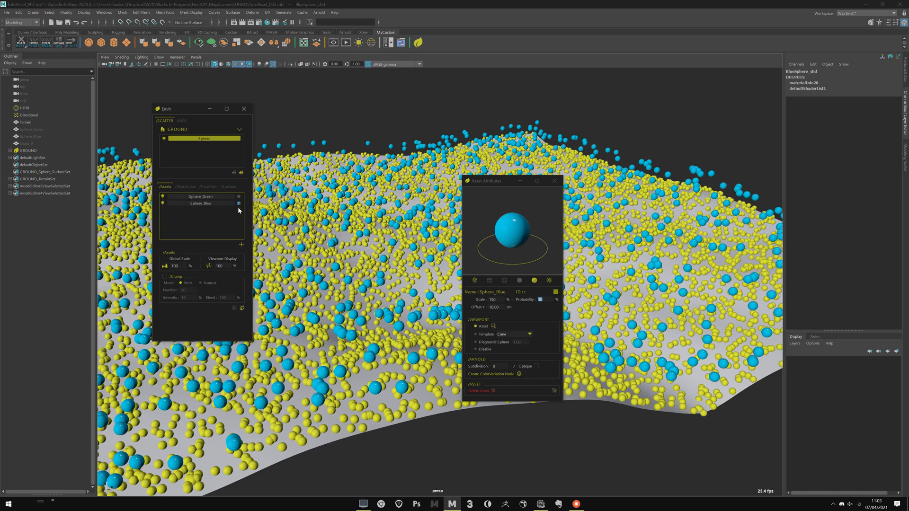
click(906, 84)
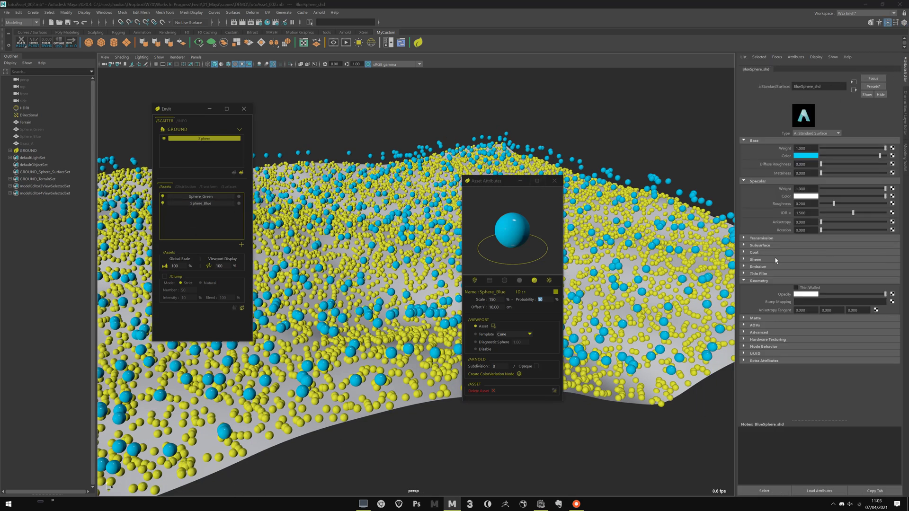
click(765, 281)
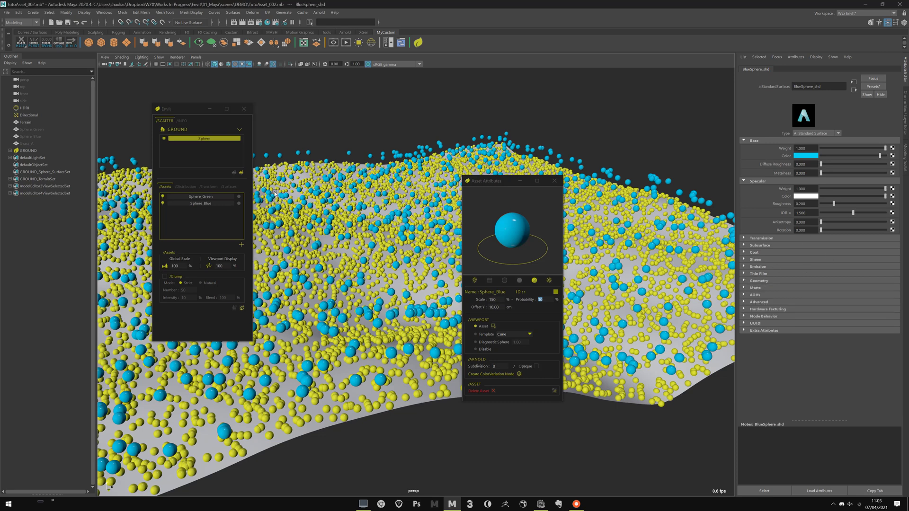
Show the Sphere_Green asset's shader, adjust the brightness of its yellow base color, and check the instances on the terrain.
click(239, 204)
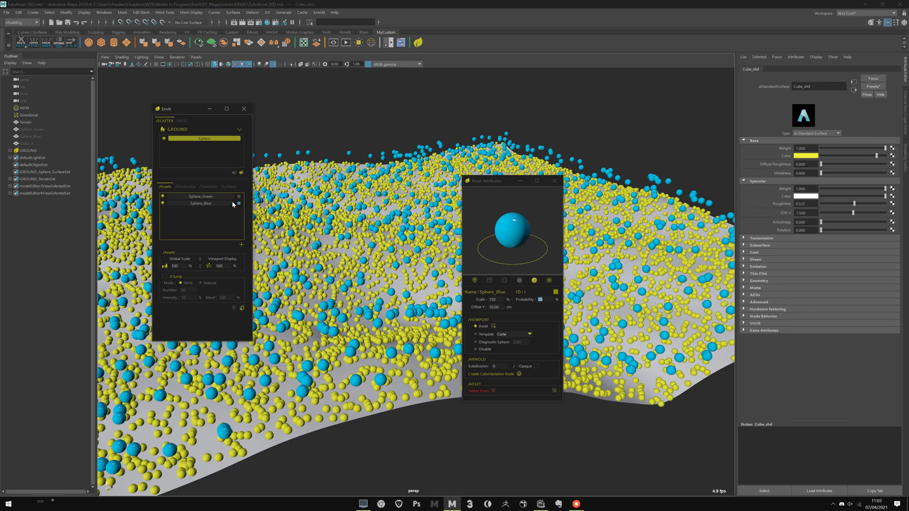
click(854, 157)
drag(854, 157, 876, 159)
alt+drag(370, 369, 232, 213)
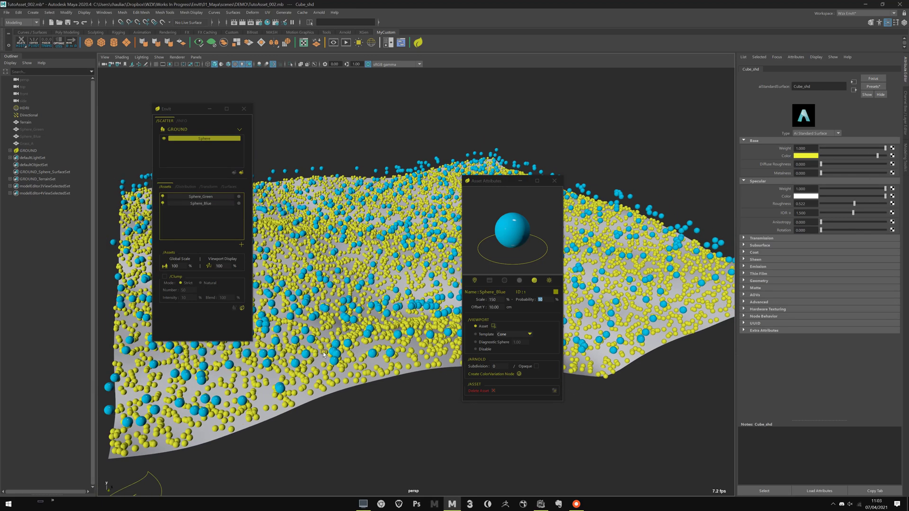
alt+middle_drag(416, 260, 417, 265)
Select the blue sphere mesh in the Asset Attributes preview and move that window higher over the terrain.
click(507, 223)
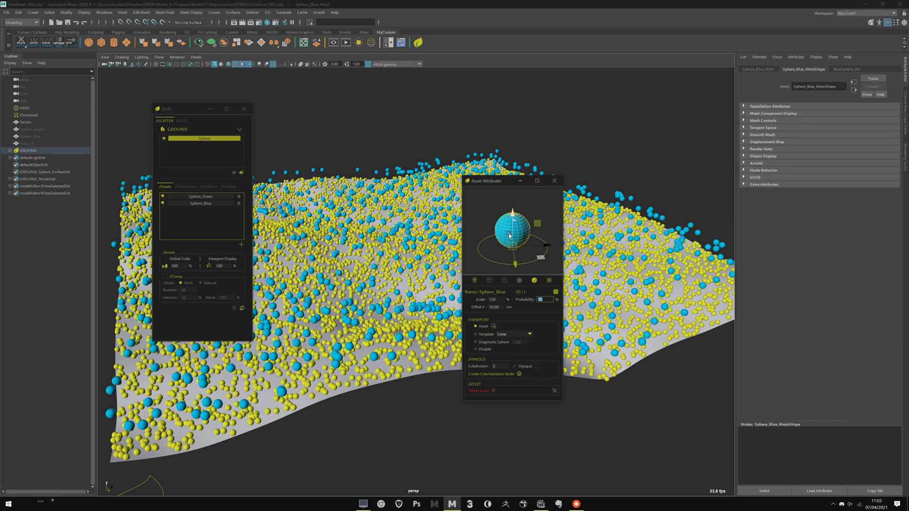
drag(492, 185, 489, 180)
drag(474, 136, 465, 109)
mouse_move(475, 157)
right_down()
mouse_move(482, 348)
mouse_move(476, 156)
right_up()
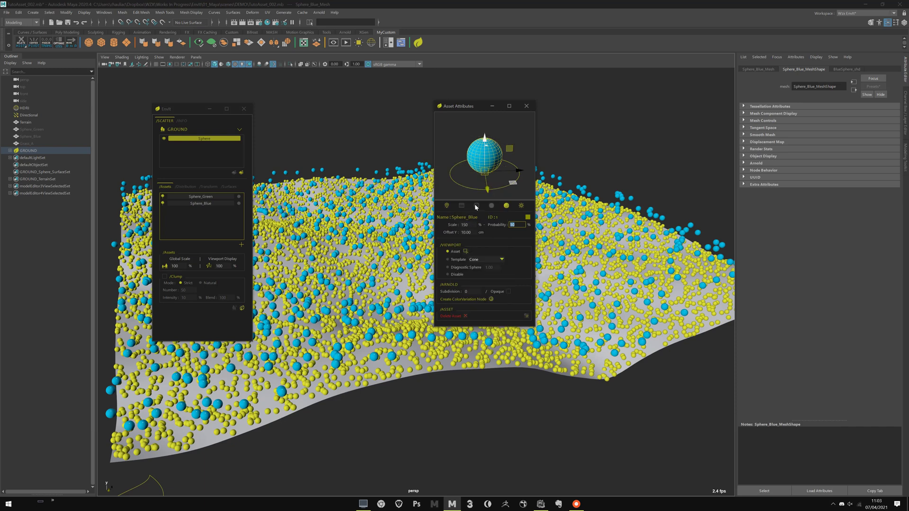
drag(464, 105, 470, 103)
click(487, 147)
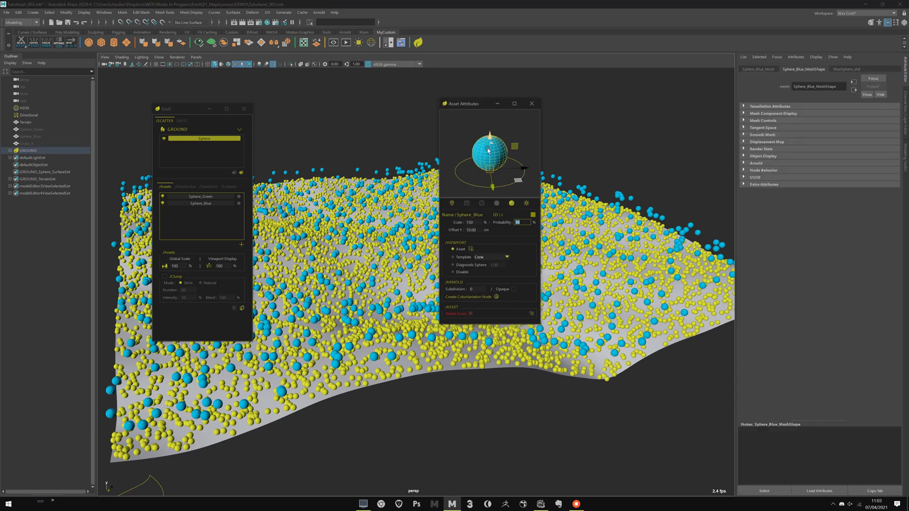
Assign an aiStandardSurface material to the Sphere_Blue mesh and give it a fully saturated orange base color.
right_click(400, 116)
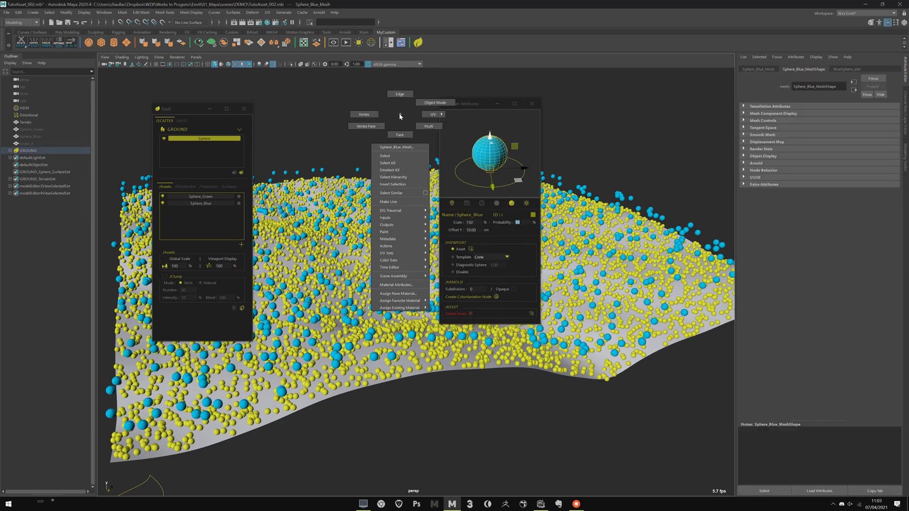
mouse_move(414, 300)
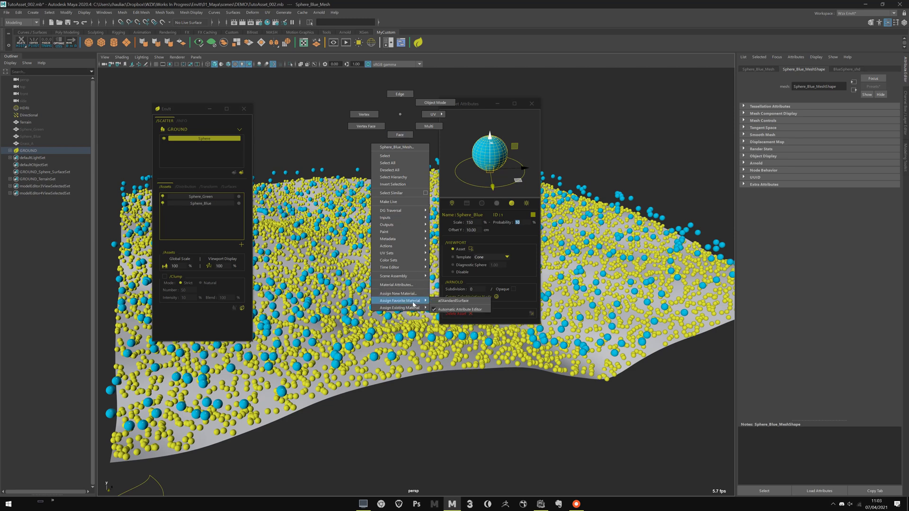
click(445, 301)
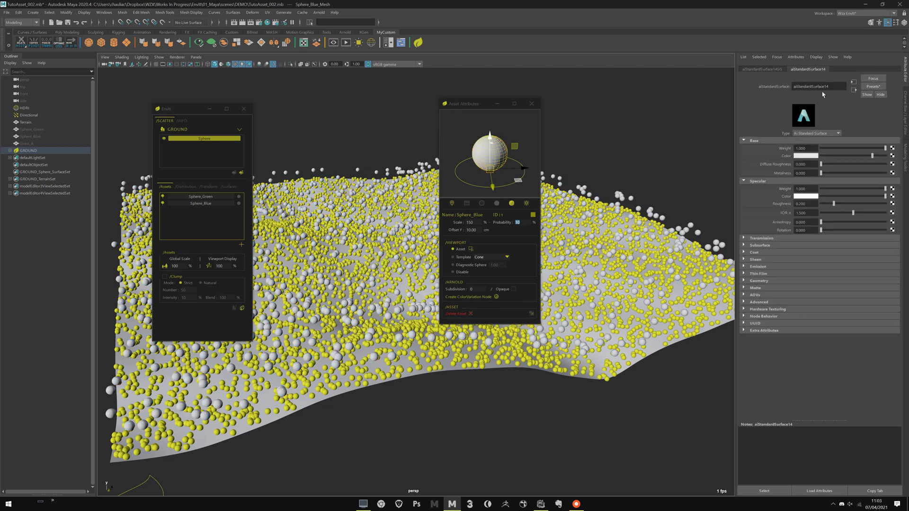
click(807, 156)
drag(801, 173, 768, 172)
click(825, 180)
click(824, 187)
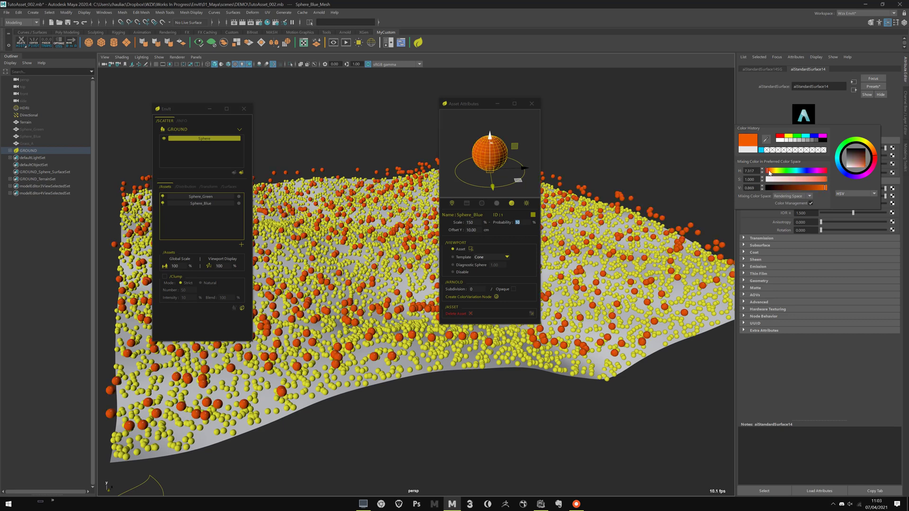
Change the Sphere_Blue shader's base color to pure red, check the instances and reselect the sphere mesh in the Asset Attributes preview.
click(803, 157)
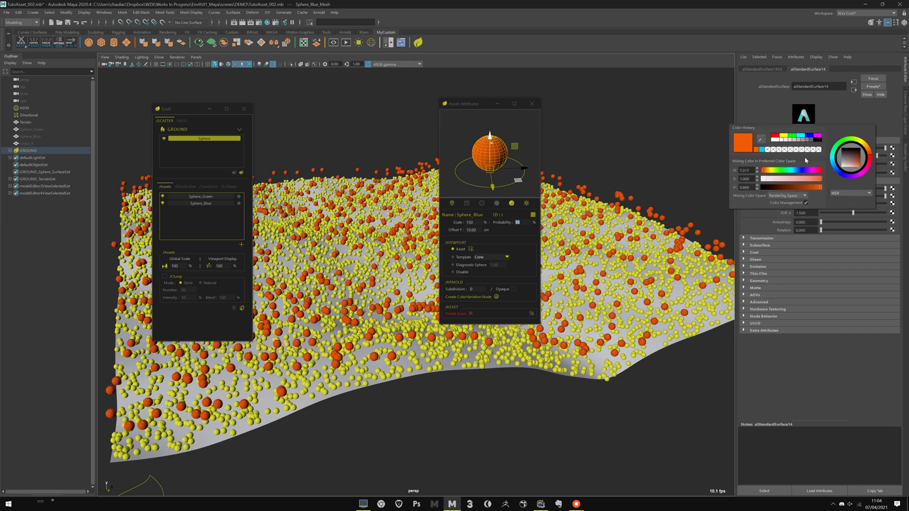
click(775, 137)
click(677, 134)
alt+drag(367, 192, 369, 153)
click(481, 148)
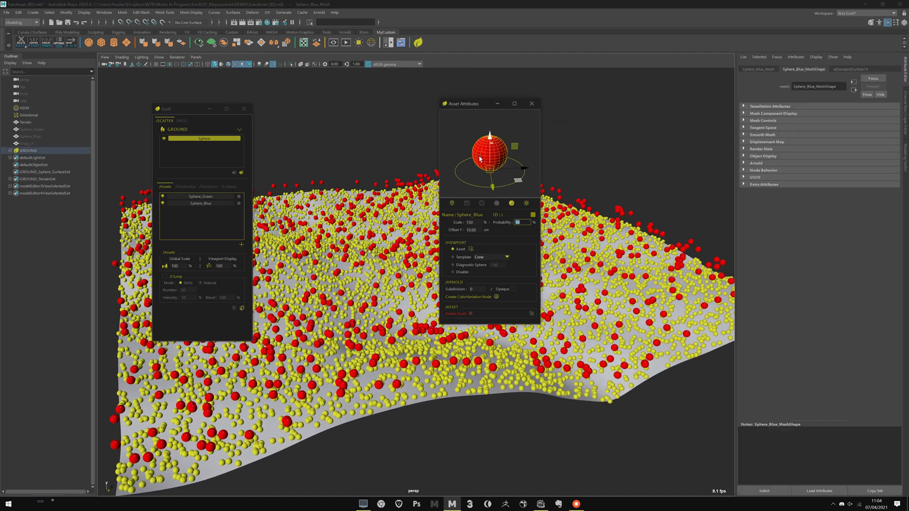
right_click(378, 122)
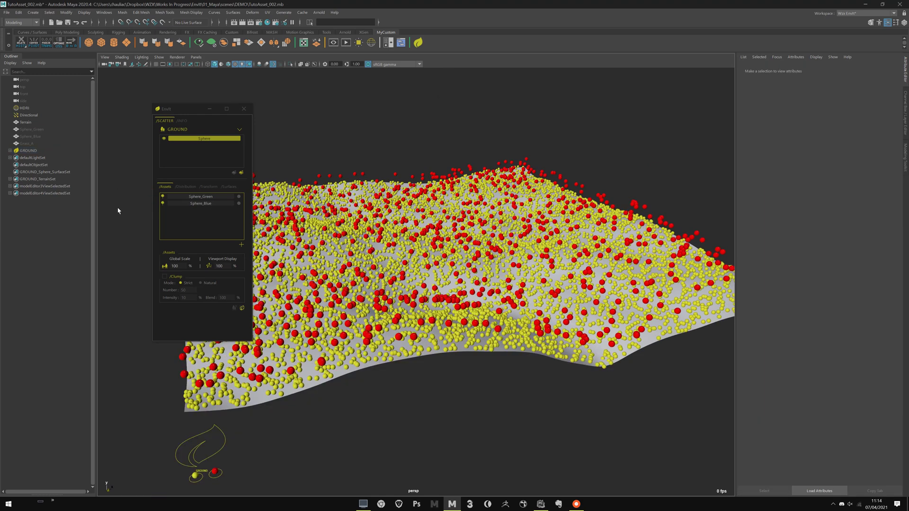
Unhide the Grass_A mesh, frame it in the viewport and deselect it to inspect its shading.
click(42, 143)
key(shift+h)
key(f)
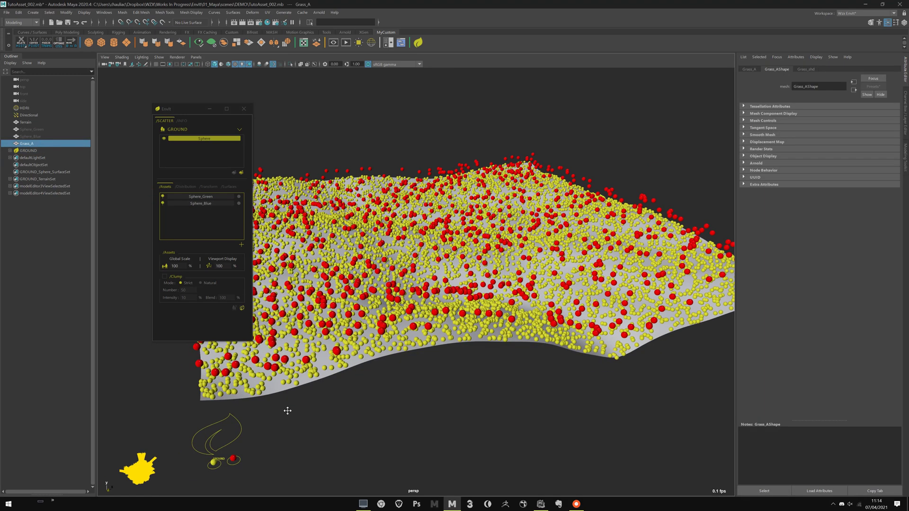
mouse_move(351, 394)
alt+mouse_down()
mouse_move(365, 381)
mouse_move(371, 393)
mouse_move(350, 395)
mouse_move(385, 422)
mouse_move(398, 377)
alt+mouse_up()
click(371, 393)
click(361, 416)
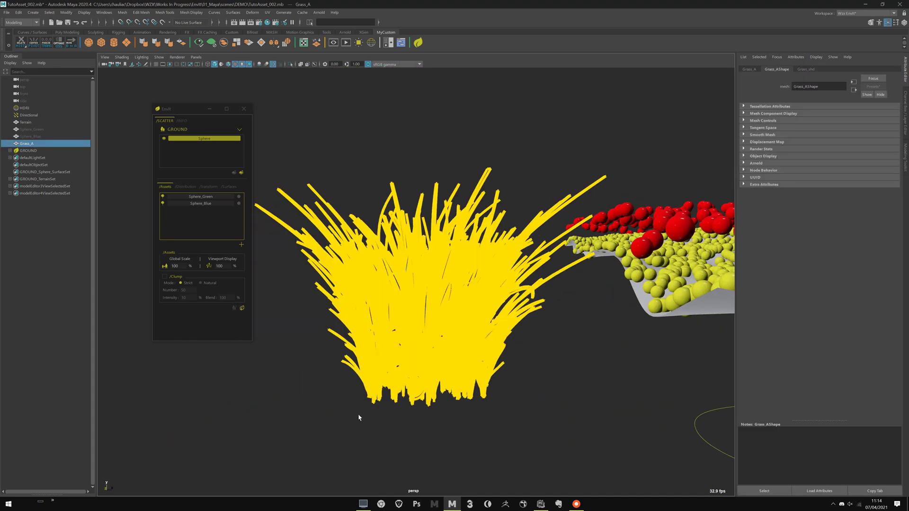
alt+right_drag(361, 416, 431, 433)
alt+drag(347, 430, 294, 430)
click(294, 430)
scroll(385, 390, down, 3)
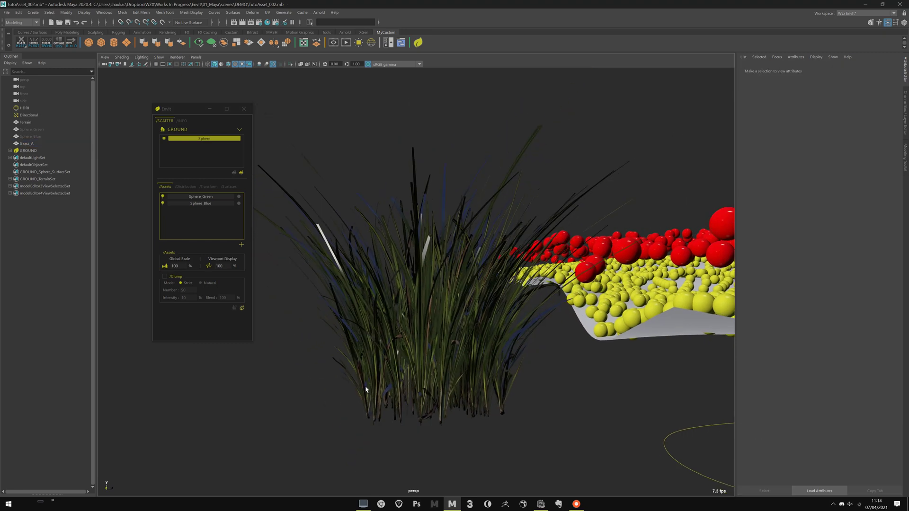
Create a new layer named Grass in the GROUND scatter.
mouse_move(385, 389)
alt+mouse_down()
mouse_move(341, 405)
mouse_move(413, 399)
alt+mouse_up()
scroll(414, 400, down, 10)
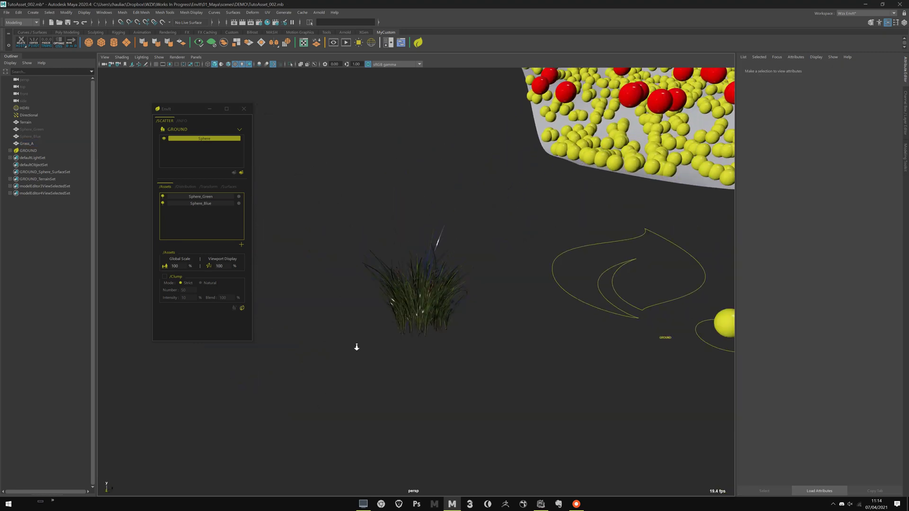
alt+middle_drag(575, 249, 396, 331)
alt+drag(396, 330, 412, 312)
alt+right_drag(412, 312, 312, 250)
click(242, 173)
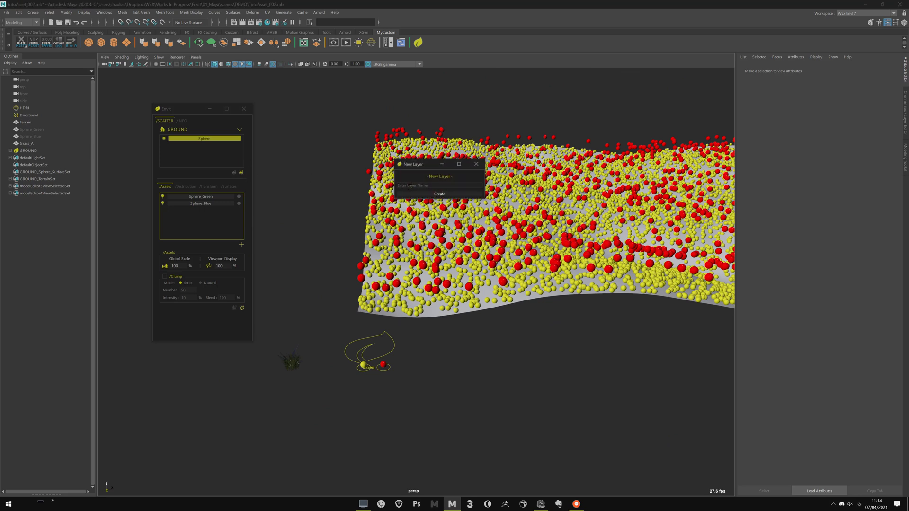
text(Grass)
click(416, 194)
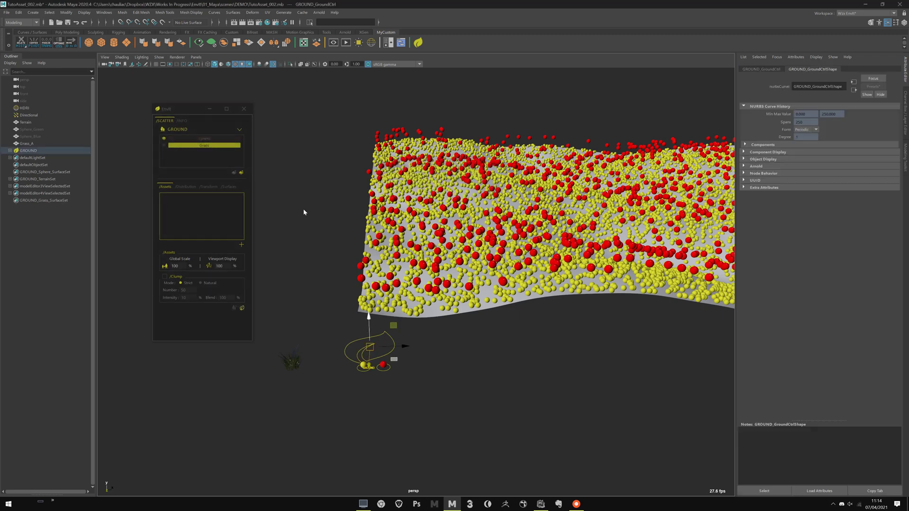
Deselect the ground control, make Grass the active layer and hide the Sphere layer's instances.
alt+drag(303, 212, 382, 338)
click(382, 339)
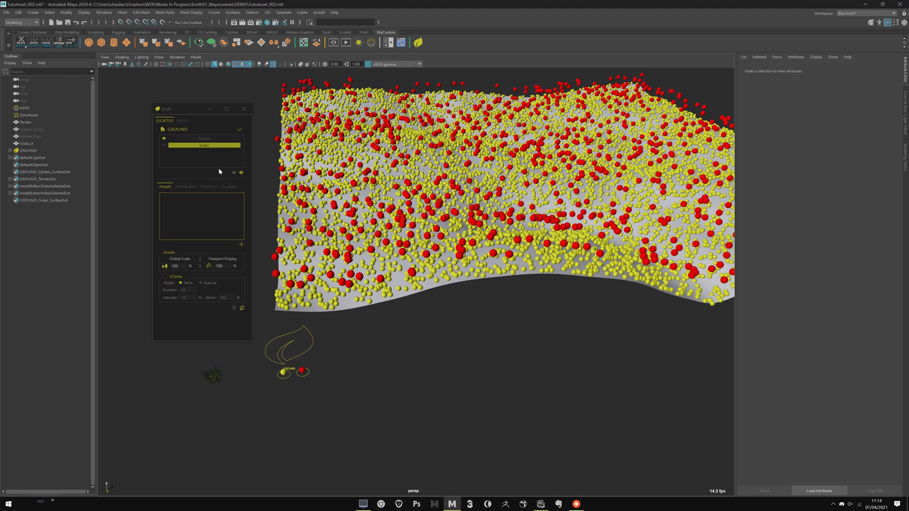
click(201, 146)
alt+drag(348, 149, 339, 199)
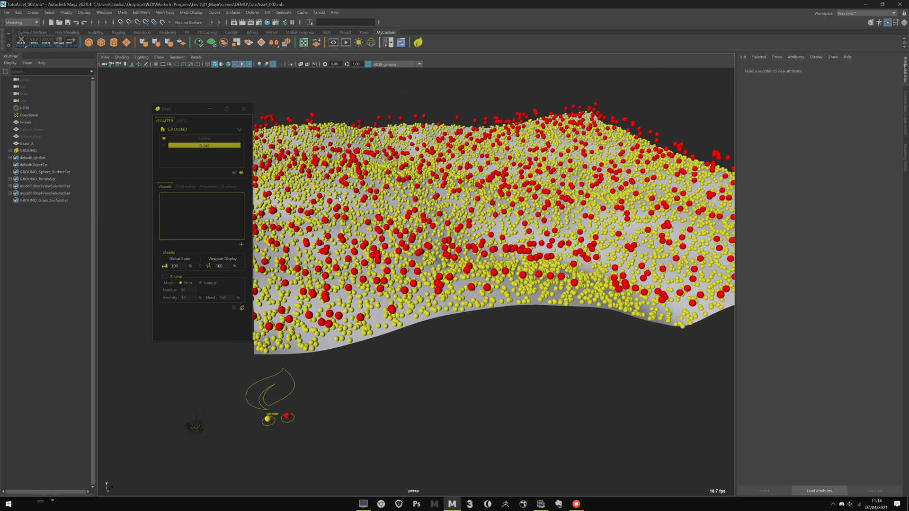
click(164, 139)
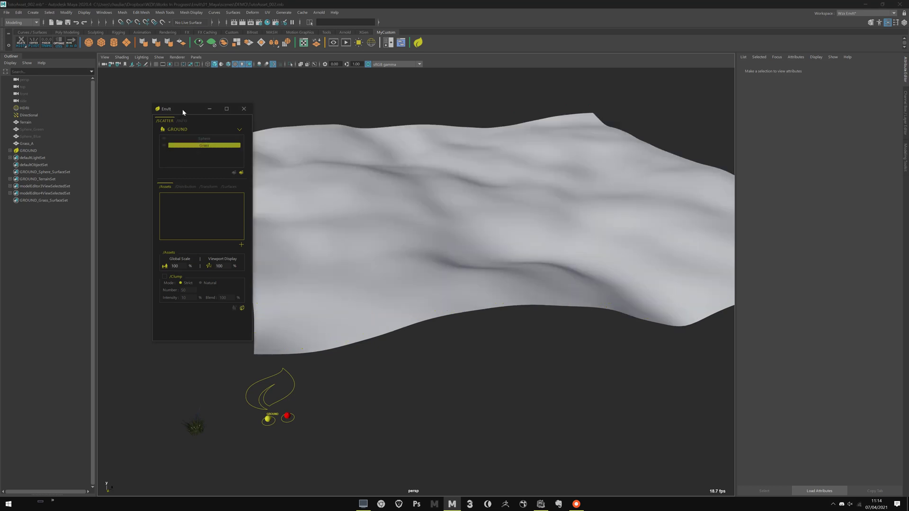
Select the Grass_A mesh beside the terrain and start adding it as an asset to the Grass layer.
drag(178, 111, 158, 102)
alt+right_drag(459, 265, 270, 355)
drag(269, 341, 291, 386)
click(268, 389)
click(280, 367)
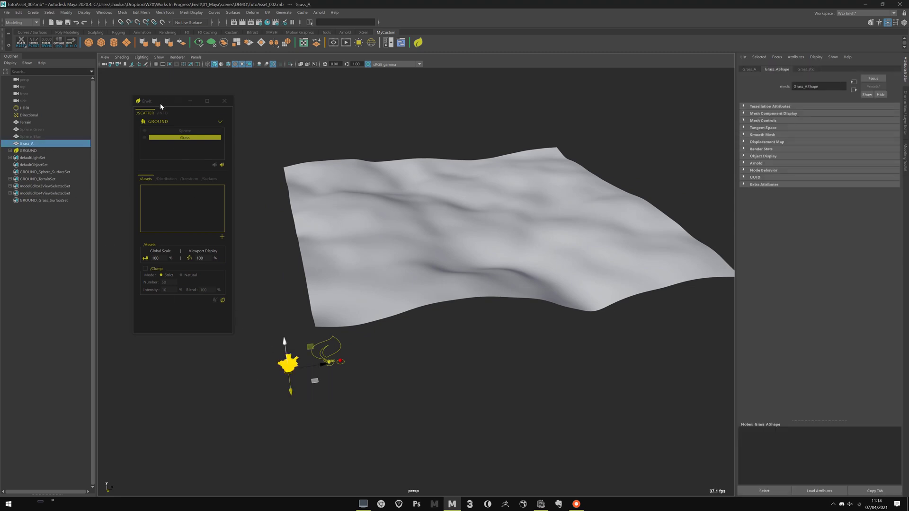
drag(161, 106, 173, 102)
click(235, 233)
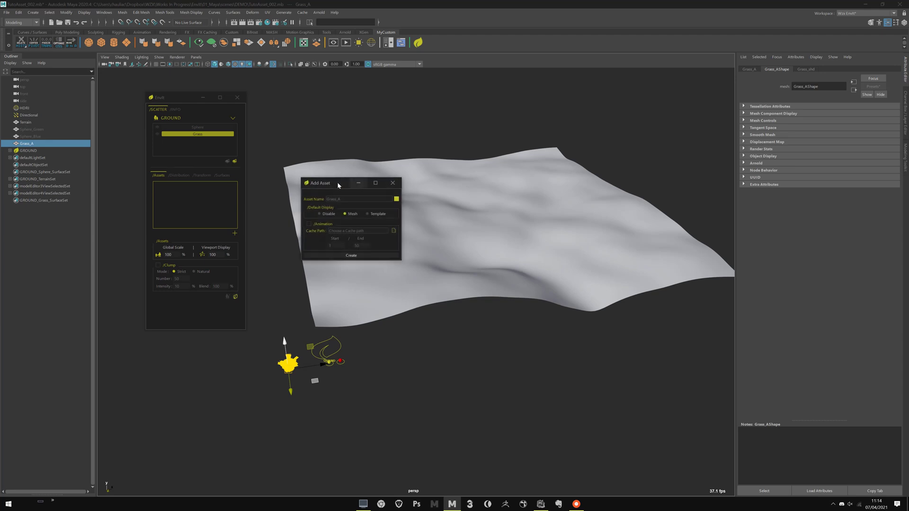
drag(337, 182, 345, 186)
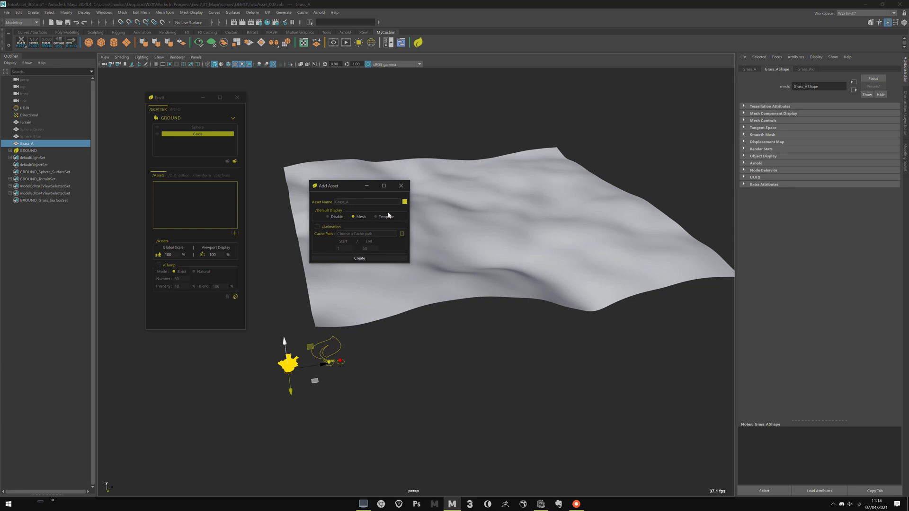
Set the Grass_A asset's color to cyan with hue 181, saturation 255 and value 194, and create it with Mesh display.
click(405, 203)
mouse_move(386, 187)
mouse_down()
mouse_move(374, 186)
mouse_move(395, 186)
mouse_move(374, 183)
mouse_up()
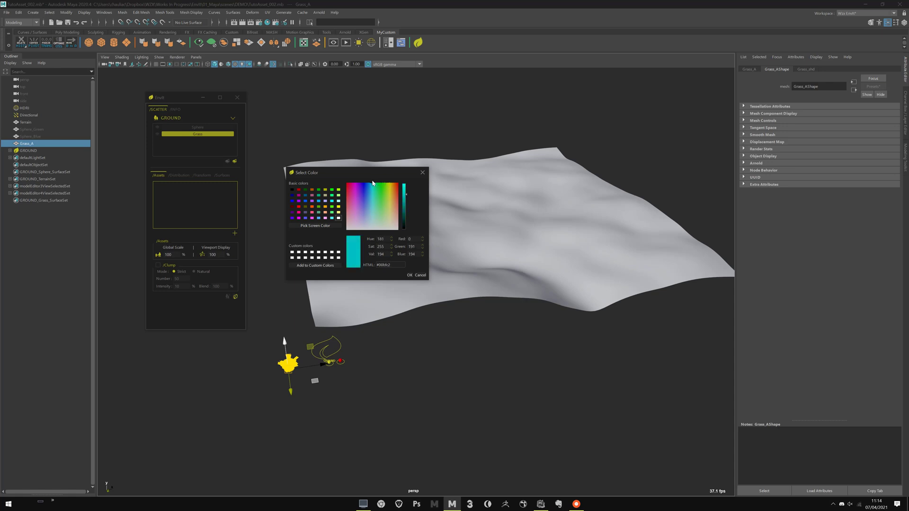
click(408, 274)
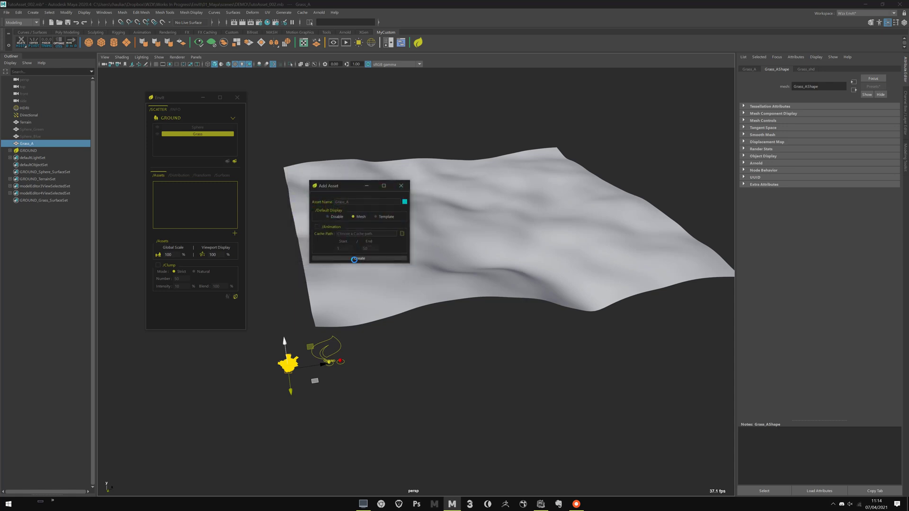
click(355, 258)
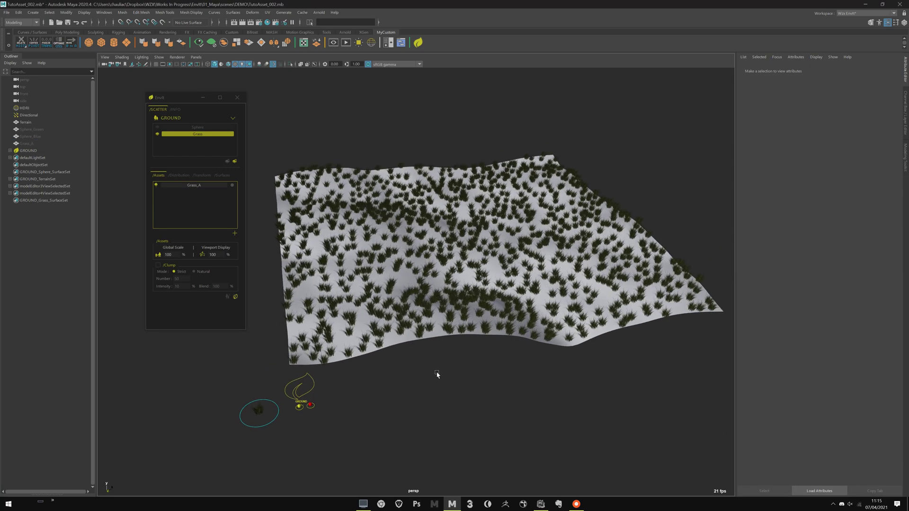
Examine the scattered grass clumps on the terrain up close and from a distance.
alt+drag(437, 374, 391, 373)
alt+right_drag(391, 374, 421, 414)
alt+drag(421, 413, 407, 378)
alt+right_drag(378, 388, 404, 413)
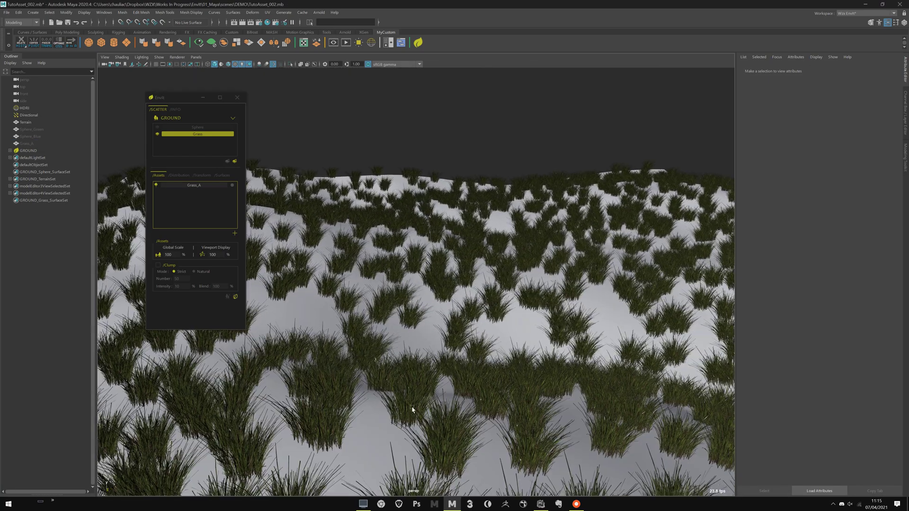
alt+middle_drag(404, 411, 415, 284)
alt+middle_drag(459, 343, 365, 292)
alt+right_drag(454, 322, 404, 289)
alt+middle_drag(429, 270, 427, 278)
alt+drag(427, 278, 387, 304)
Increase the Grass layer's distribution number for dense terrain coverage, and return to its asset list.
drag(173, 99, 188, 95)
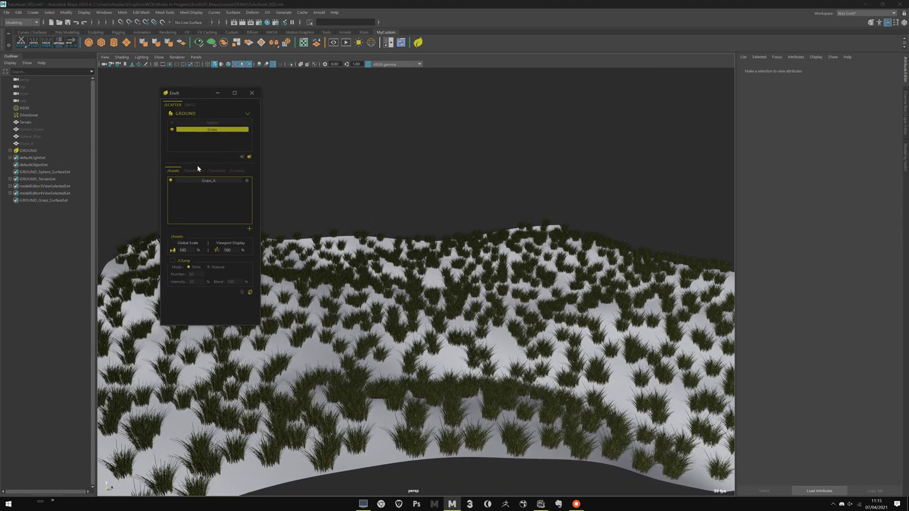
click(193, 171)
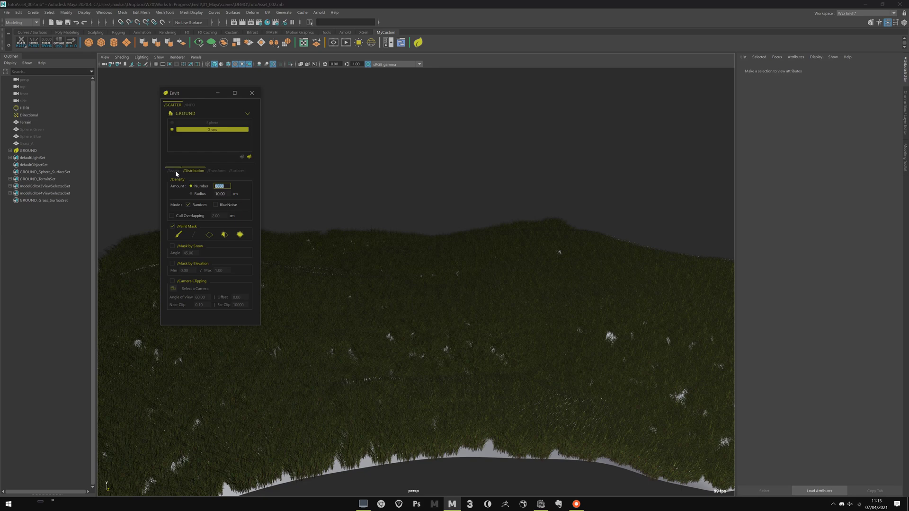
click(176, 171)
Select the Grass_A source mesh beside the terrain and frame it to compare it with the dense grass.
alt+drag(409, 227, 378, 210)
scroll(378, 212, down, 6)
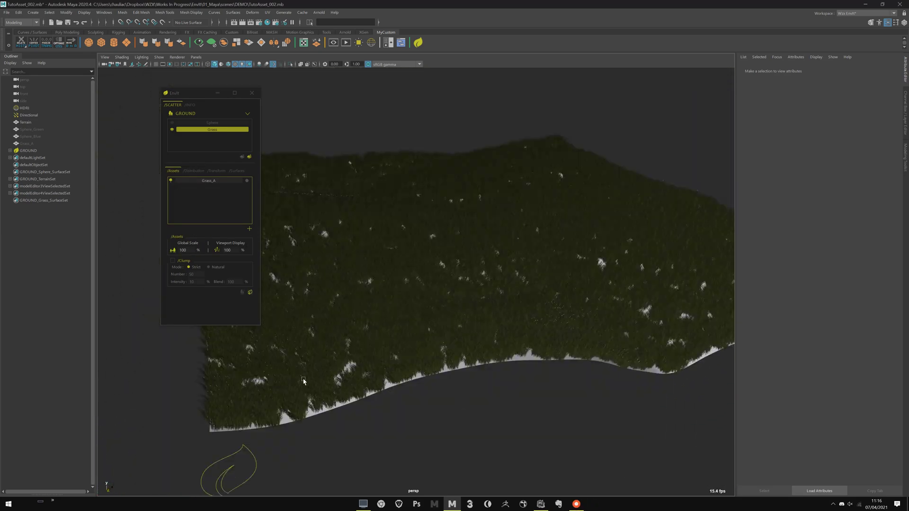
scroll(367, 331, down, 2)
scroll(293, 388, up, 5)
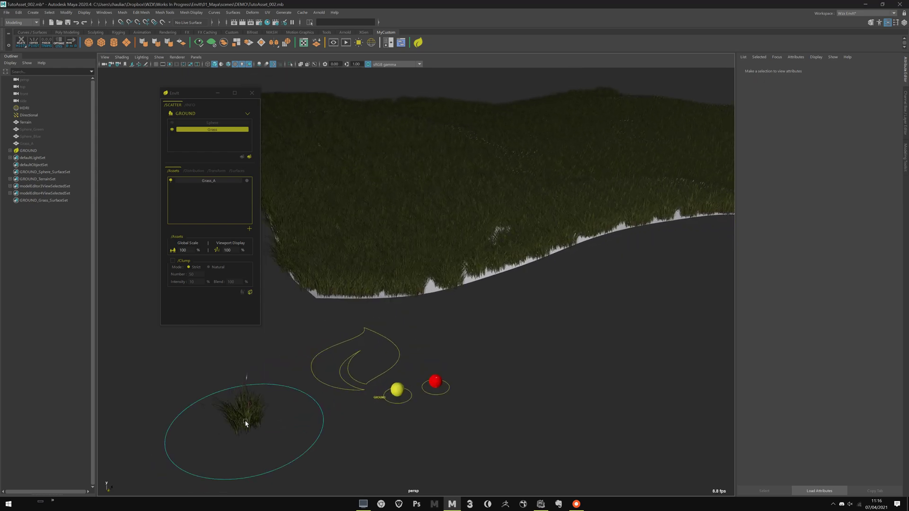
click(246, 423)
key(f)
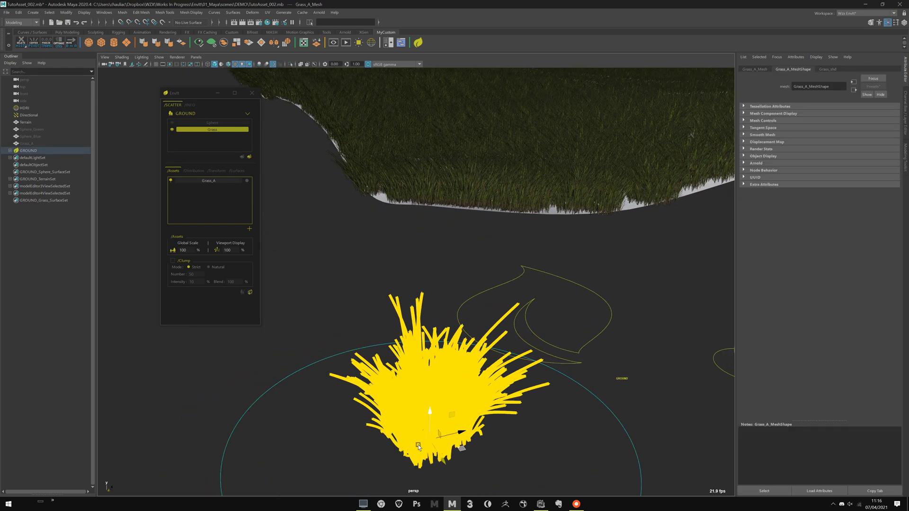
scroll(379, 402, down, 8)
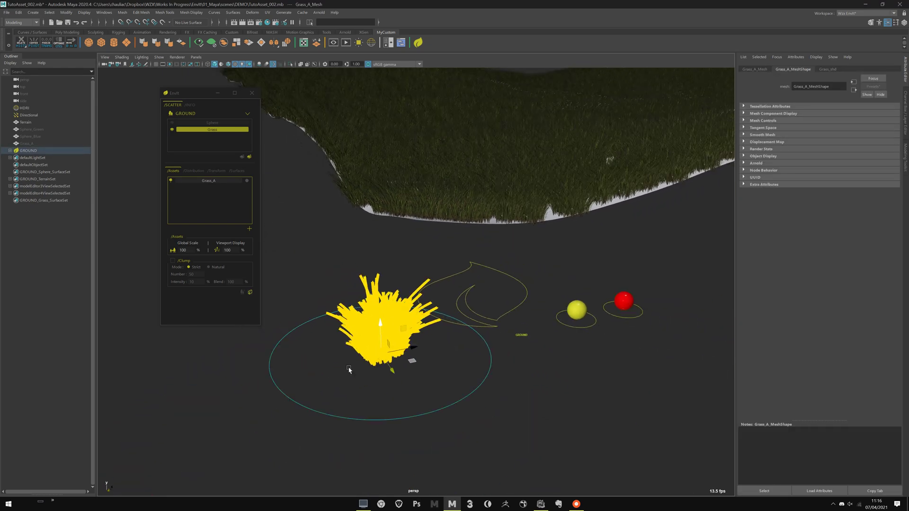
scroll(354, 388, up, 3)
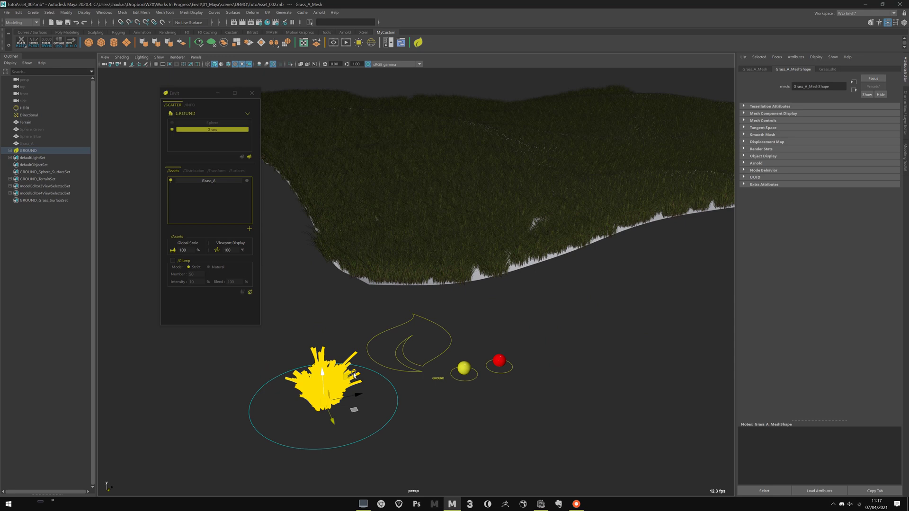
Examine the dense grass coverage across the terrain from several angles, checking viewport performance.
alt+middle_drag(495, 225, 366, 431)
scroll(397, 286, down, 6)
alt+middle_drag(544, 308, 471, 356)
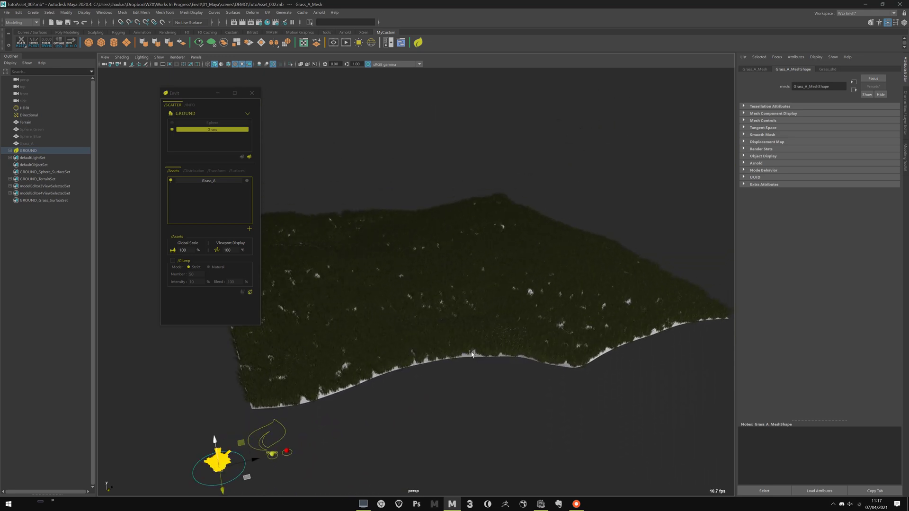
alt+drag(471, 369, 462, 377)
alt+middle_drag(462, 334, 417, 335)
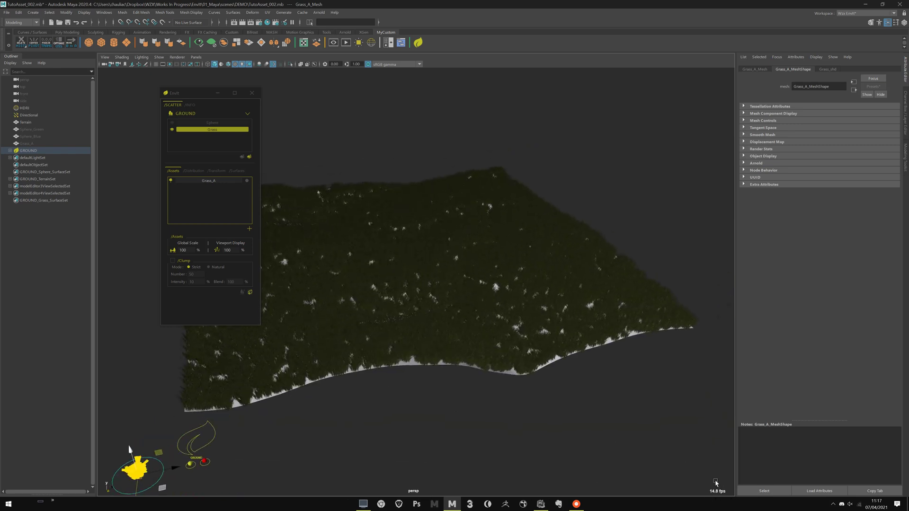
alt+drag(395, 381, 368, 296)
alt+middle_drag(366, 296, 389, 324)
alt+right_drag(389, 325, 379, 381)
alt+drag(380, 381, 448, 407)
alt+right_drag(448, 407, 382, 356)
alt+drag(381, 357, 377, 306)
alt+middle_drag(378, 307, 371, 251)
Check the Grass layer's distribution settings with the Envit window moved aside, and return to its asset list.
drag(186, 93, 169, 100)
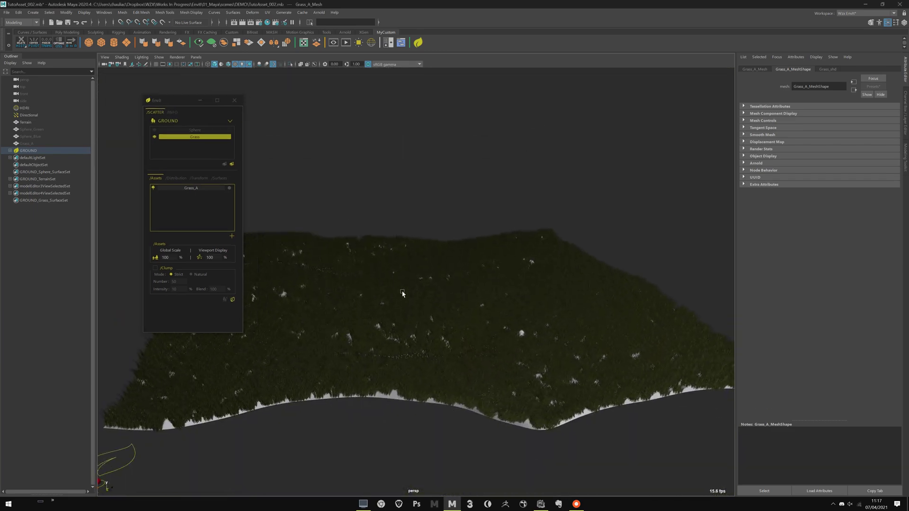
alt+drag(388, 283, 353, 316)
click(176, 178)
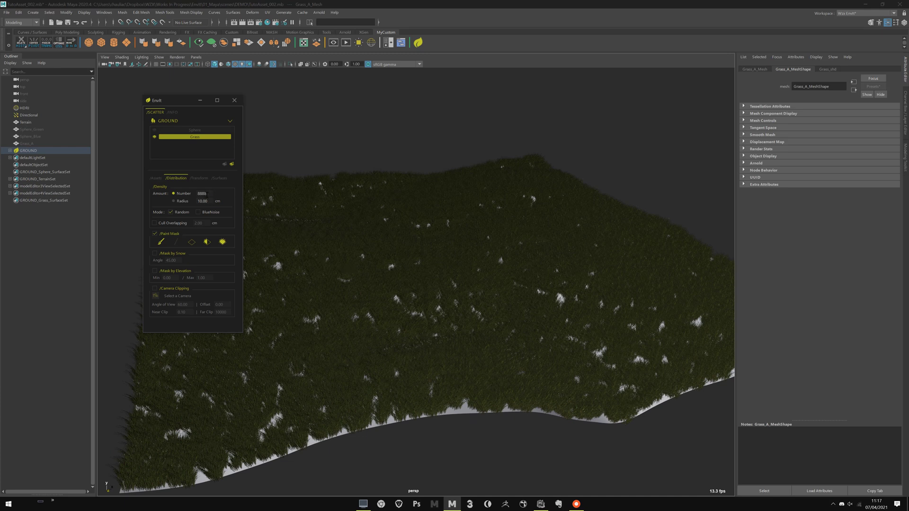
click(156, 178)
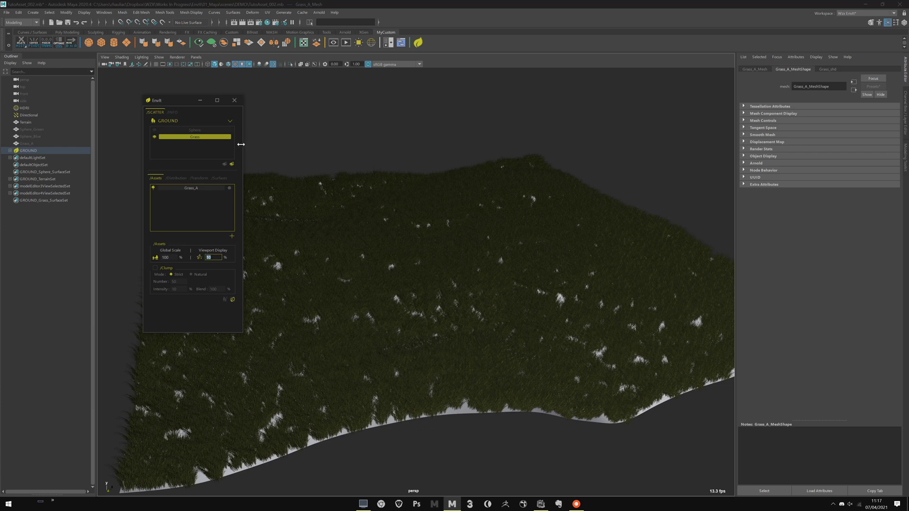
Reduce the Grass layer's viewport display to 10% and inspect the thinned grass on the terrain.
alt+middle_drag(325, 301, 326, 260)
alt+drag(326, 260, 357, 299)
alt+right_drag(357, 299, 303, 274)
alt+drag(302, 274, 366, 232)
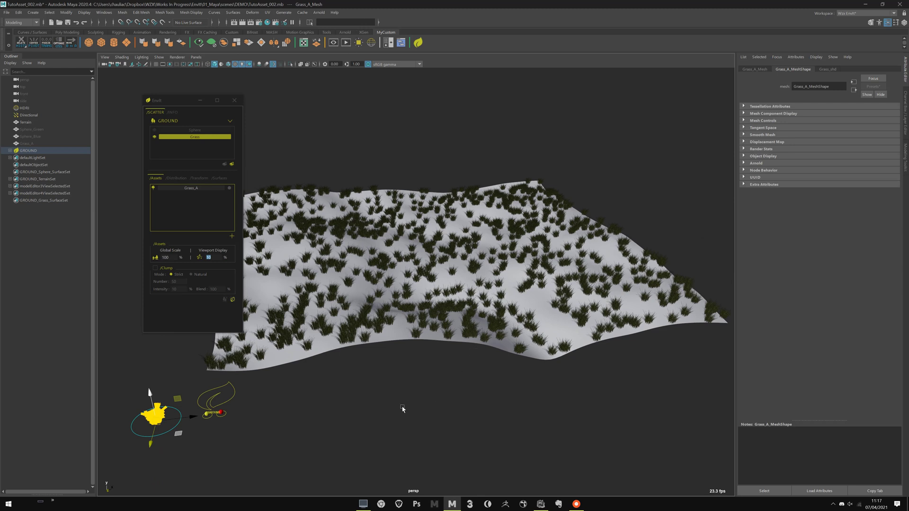
click(404, 409)
alt+drag(375, 255, 356, 162)
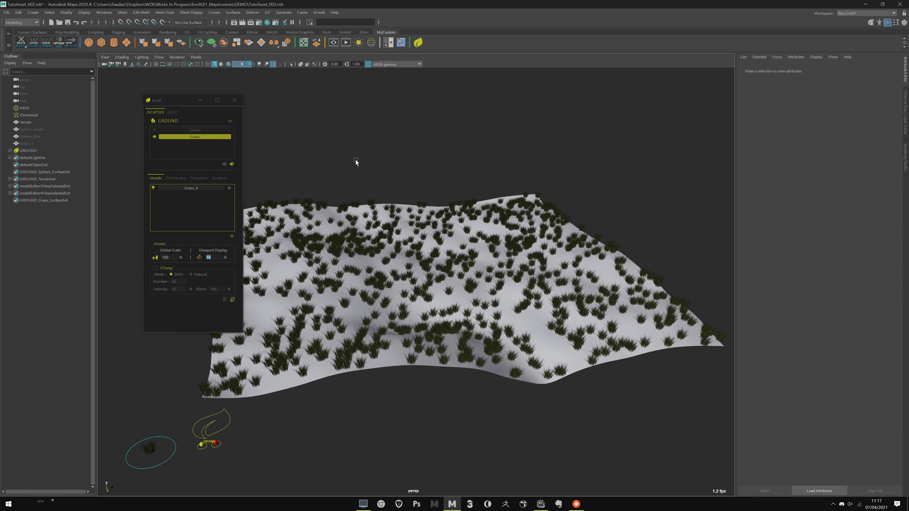
click(209, 258)
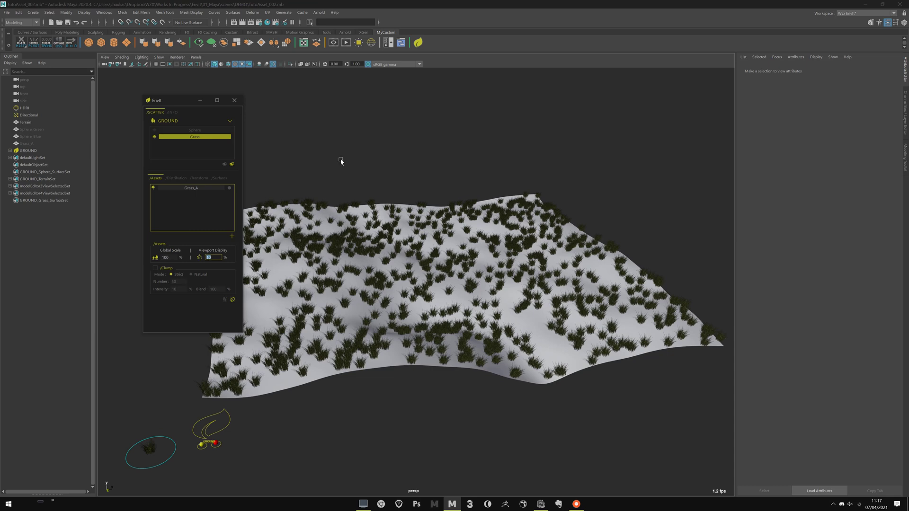
alt+drag(393, 194, 299, 271)
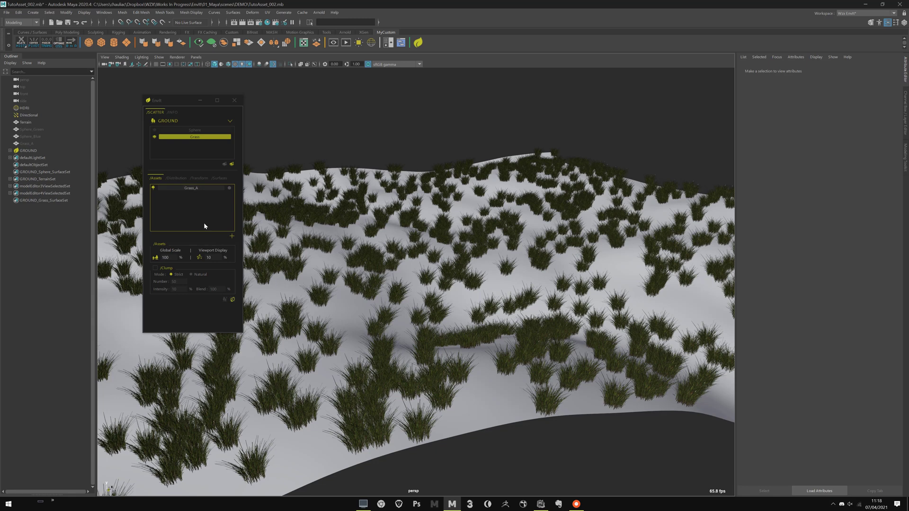
Set the Grass layer's viewport display to 100% and check the full grass coverage.
click(213, 257)
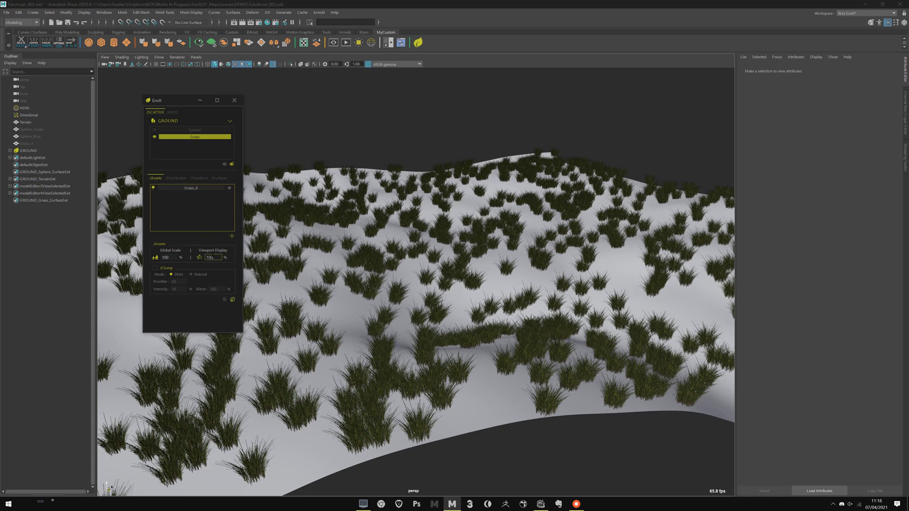
key(Return)
alt+drag(376, 209, 398, 274)
alt+right_drag(397, 274, 381, 224)
alt+drag(381, 224, 413, 243)
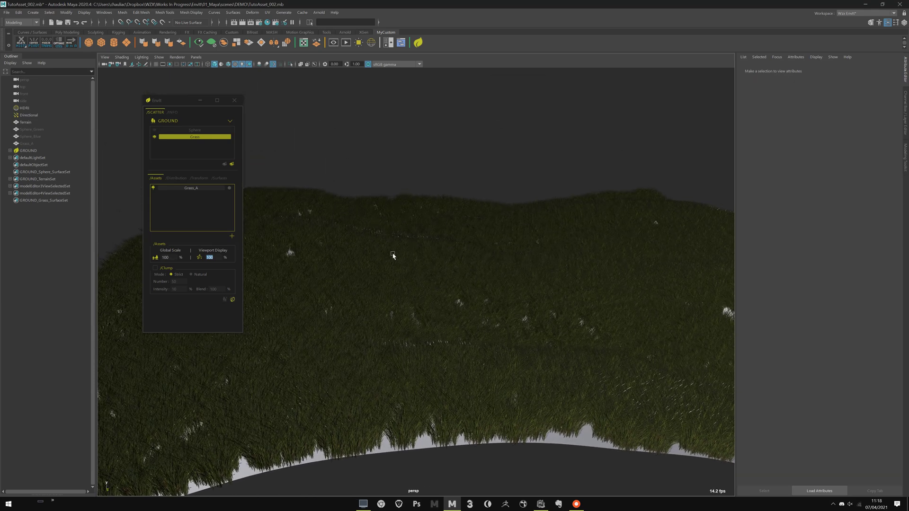
alt+drag(358, 266, 326, 260)
Open the Asset Attributes of Grass_A and display its instances with the Cone template.
double_click(180, 191)
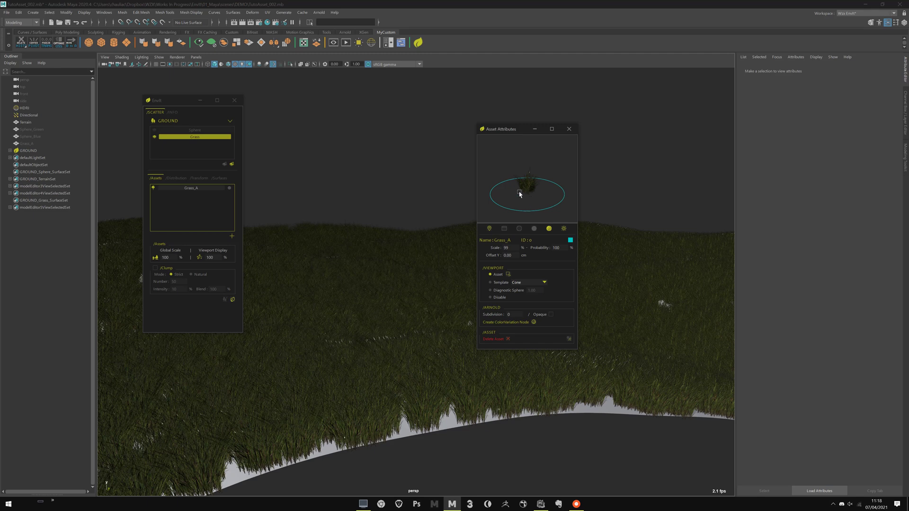
scroll(529, 194, up, 5)
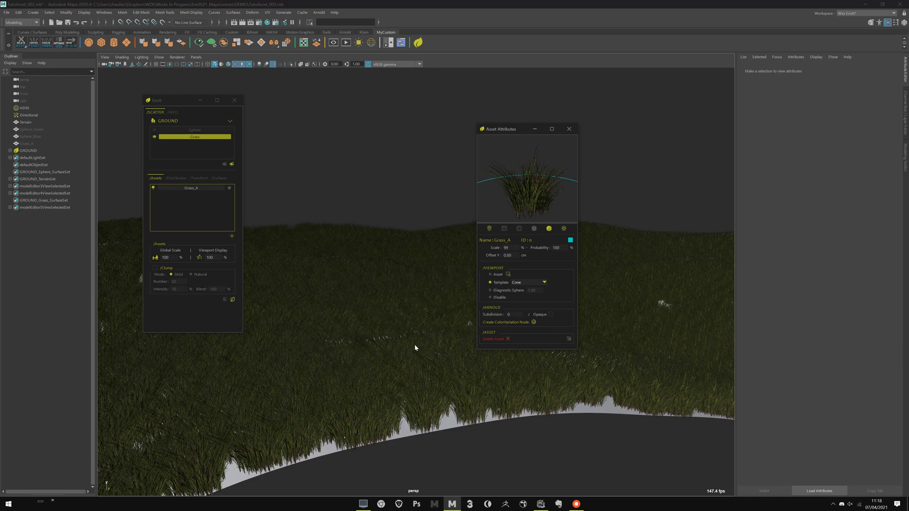
click(491, 283)
alt+right_drag(413, 327, 346, 254)
alt+drag(346, 255, 358, 279)
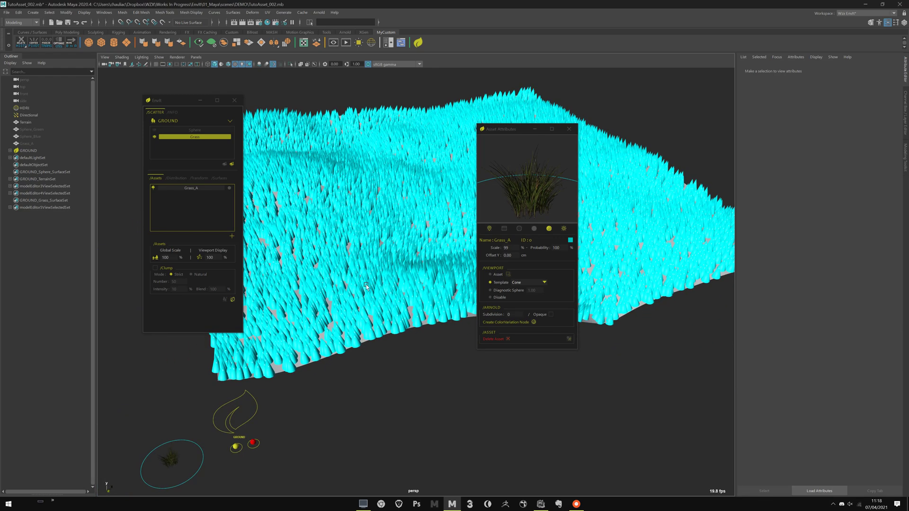
alt+middle_drag(359, 280, 357, 309)
alt+drag(357, 306, 358, 308)
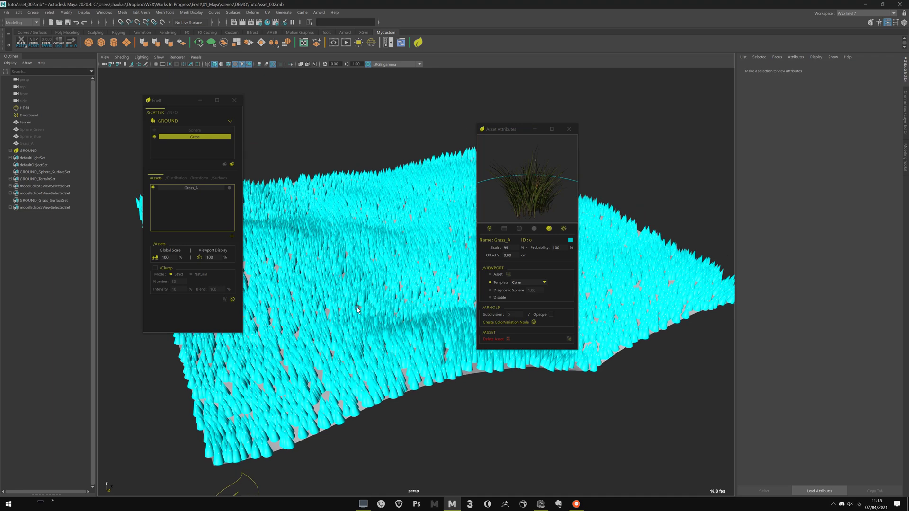
Examine the cone-shaped grass instances across the terrain from above and from low angles.
alt+drag(384, 246, 348, 310)
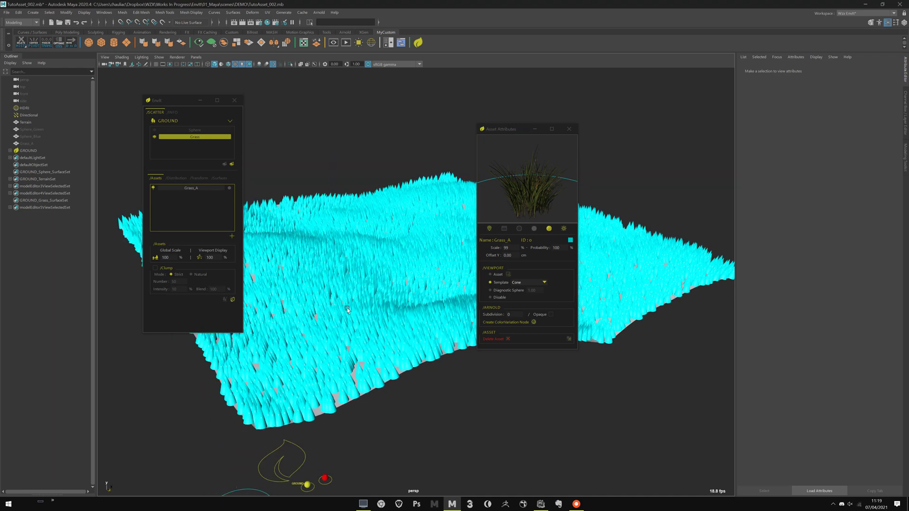
alt+drag(370, 276, 399, 364)
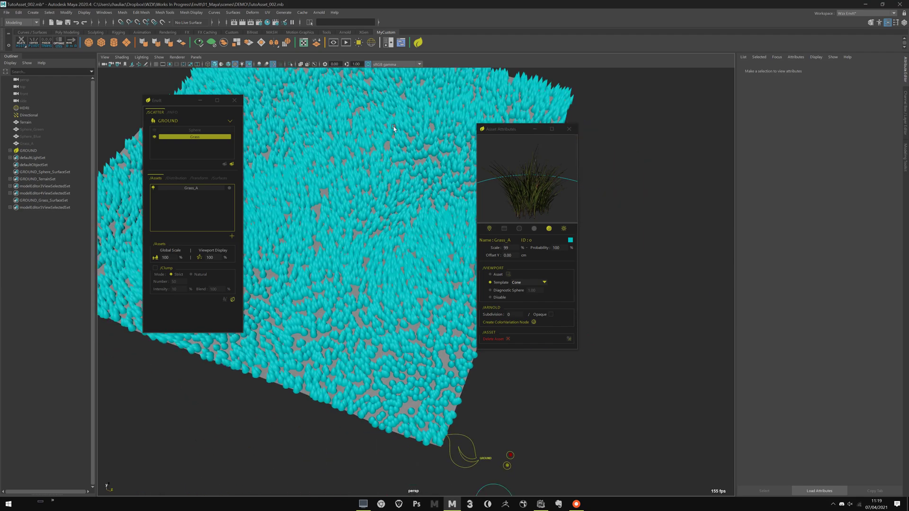
alt+drag(388, 148, 365, 248)
alt+right_drag(366, 248, 462, 259)
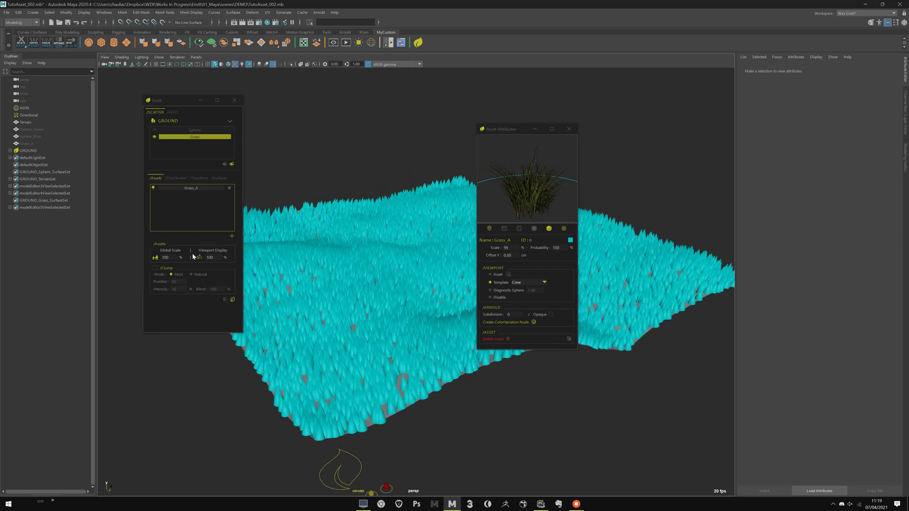
alt+drag(397, 303, 329, 268)
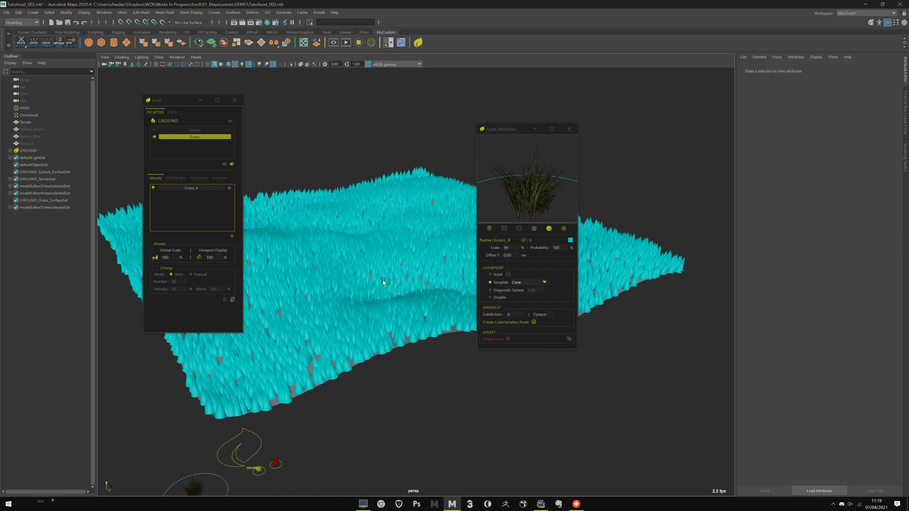
scroll(414, 297, up, 3)
alt+drag(413, 279, 502, 270)
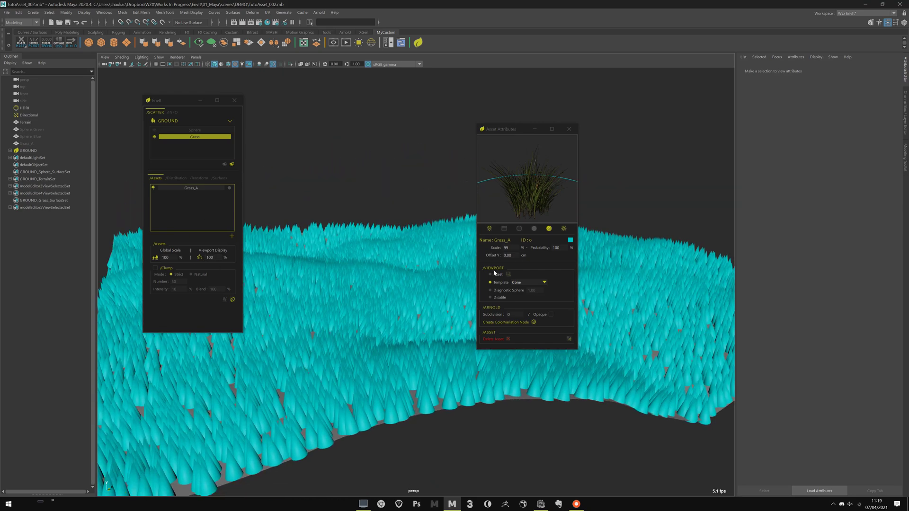
alt+right_drag(404, 273, 502, 293)
Switch Grass_A's viewport template to One Plane and inspect the flat instances from several angles.
click(520, 283)
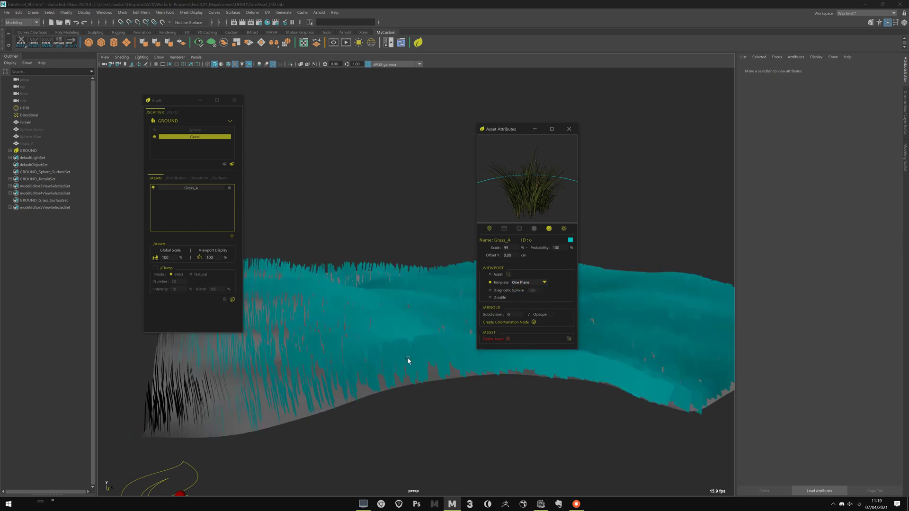
alt+drag(397, 350, 393, 356)
alt+right_drag(392, 356, 409, 365)
alt+drag(409, 367, 433, 376)
alt+right_drag(434, 375, 395, 401)
alt+drag(396, 401, 383, 347)
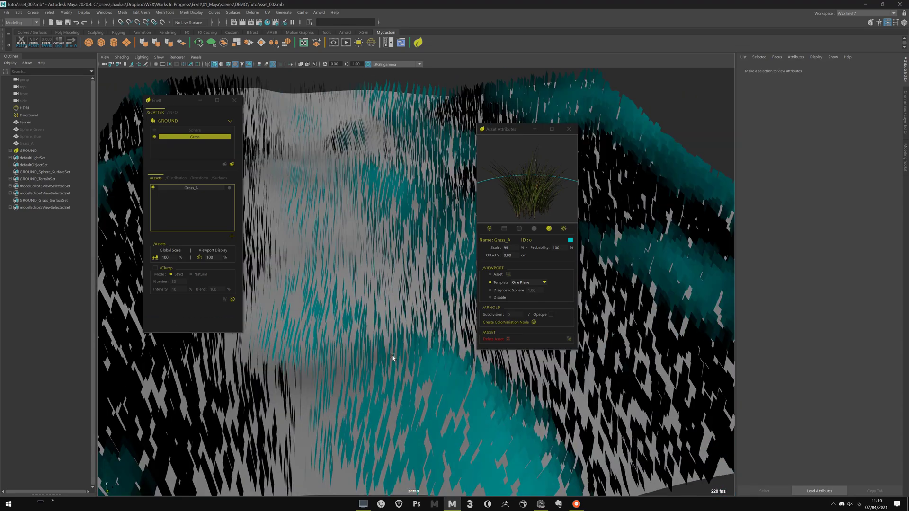
alt+right_drag(384, 346, 359, 266)
alt+drag(360, 266, 495, 290)
Change Grass_A's viewport template to Tree and view the resulting instances on the terrain.
click(525, 283)
click(514, 307)
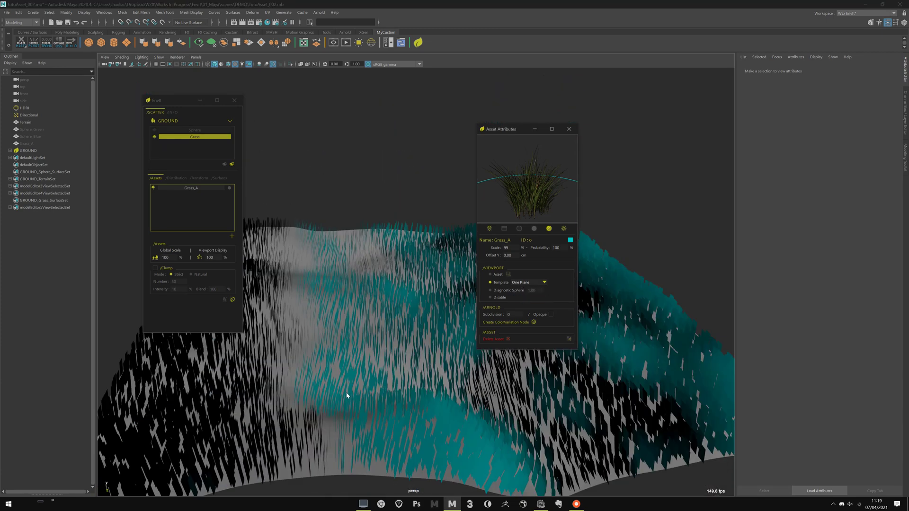
alt+right_drag(343, 392, 424, 421)
alt+drag(424, 422, 395, 361)
scroll(373, 322, up, 2)
alt+drag(382, 295, 367, 256)
scroll(378, 320, down, 5)
alt+right_drag(366, 254, 411, 289)
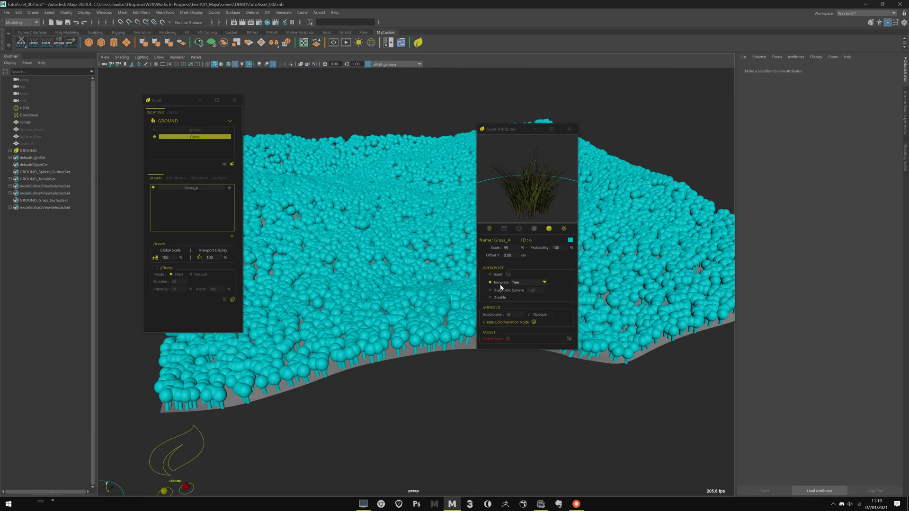
Examine the tree-shaped instances on the terrain and the Grass_A preview up close and from farther away.
scroll(388, 259, up, 4)
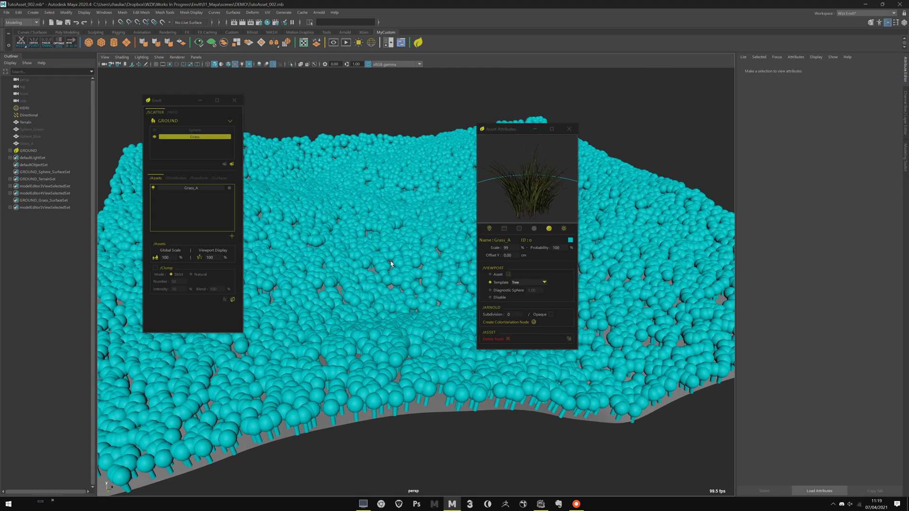
scroll(497, 292, down, 4)
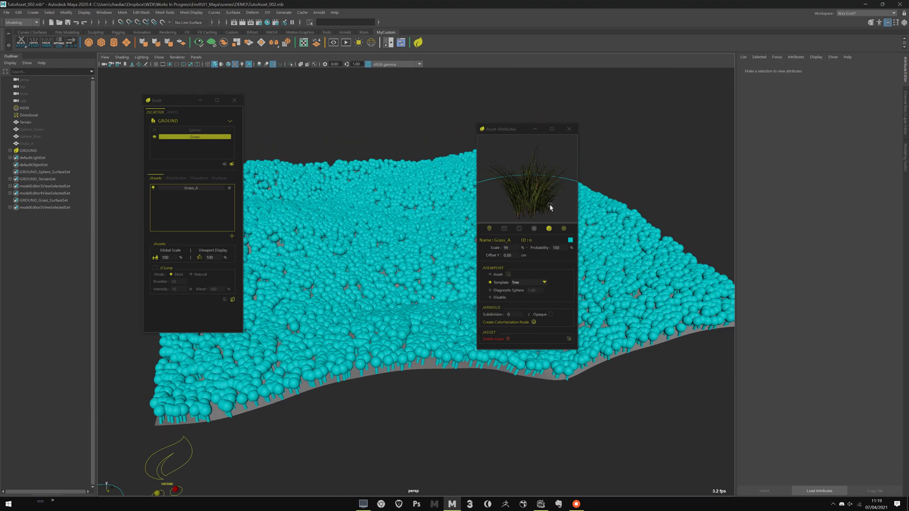
scroll(547, 205, down, 5)
scroll(554, 214, up, 6)
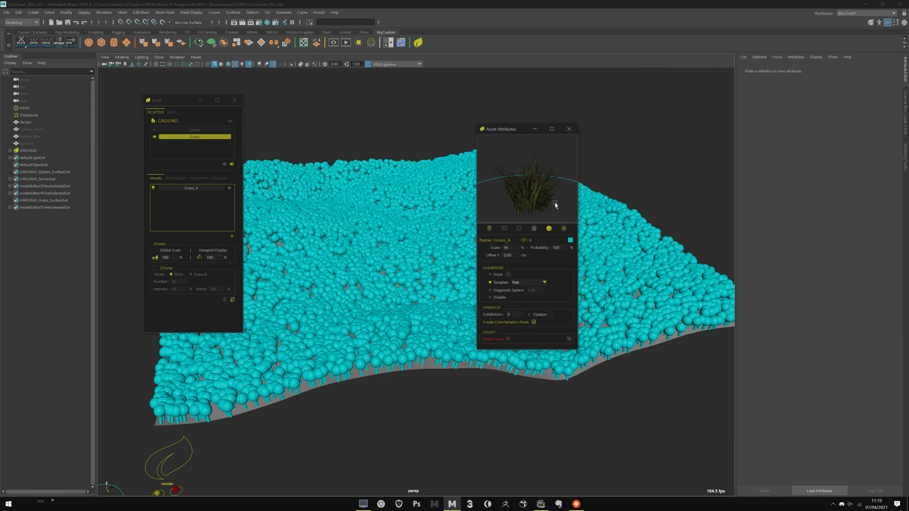
scroll(539, 207, down, 4)
click(484, 210)
click(407, 346)
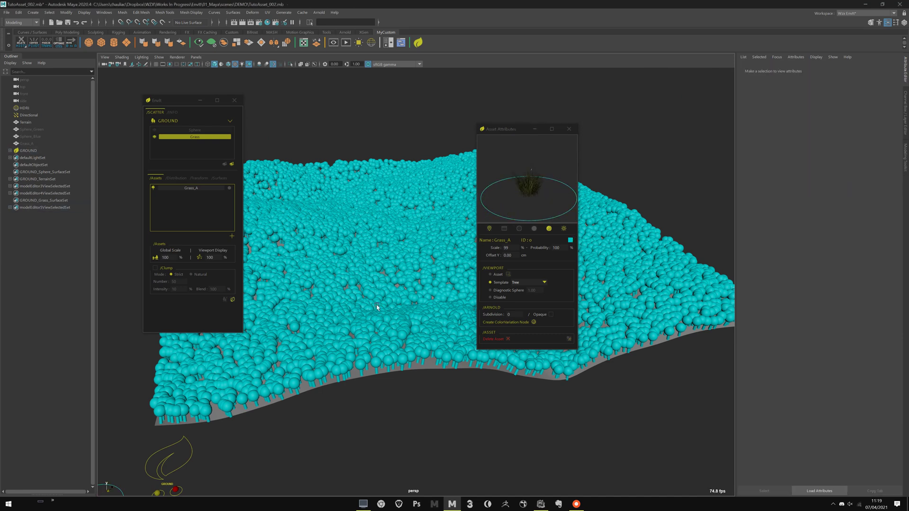
Change Grass_A's display color to yellow and inspect the recolored tree instances on the terrain.
click(570, 242)
click(555, 200)
drag(556, 199, 557, 199)
click(577, 289)
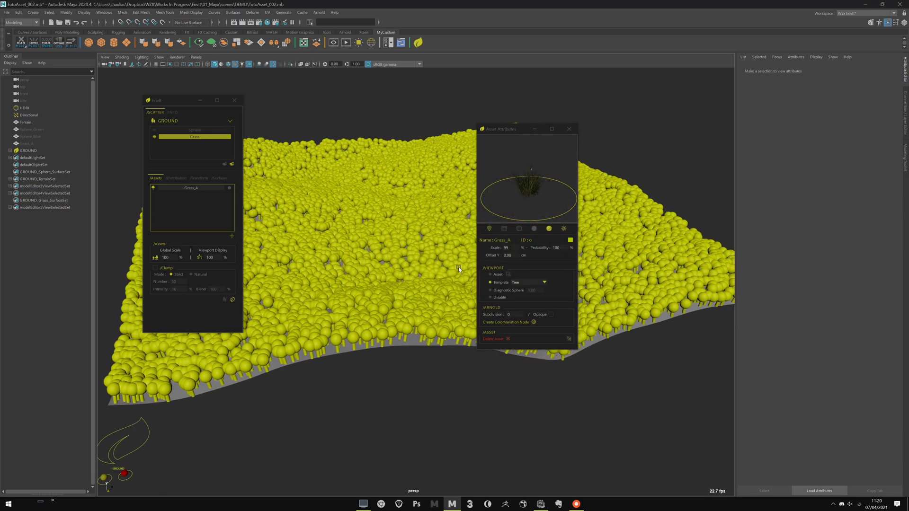
mouse_move(410, 255)
alt+mouse_down()
mouse_move(429, 293)
mouse_move(410, 253)
alt+mouse_up()
alt+right_drag(410, 253, 410, 339)
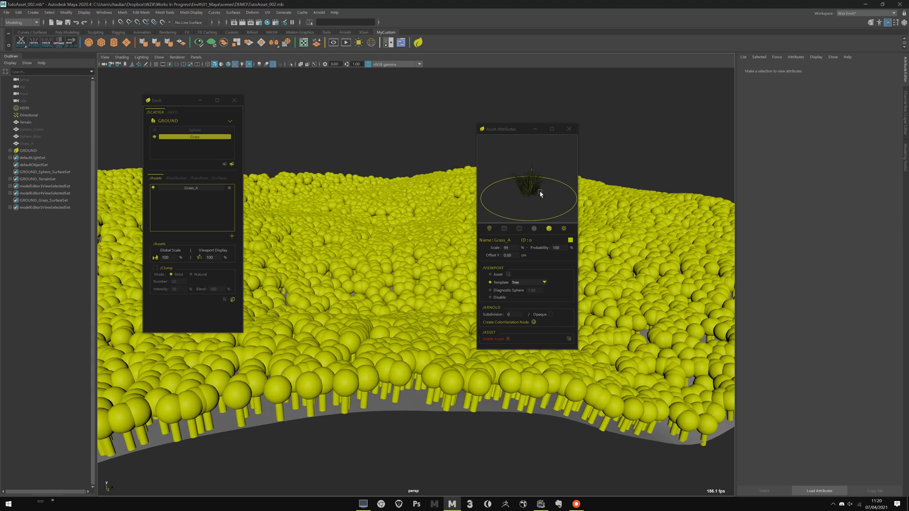
alt+right_drag(328, 380, 407, 284)
alt+right_drag(381, 320, 345, 283)
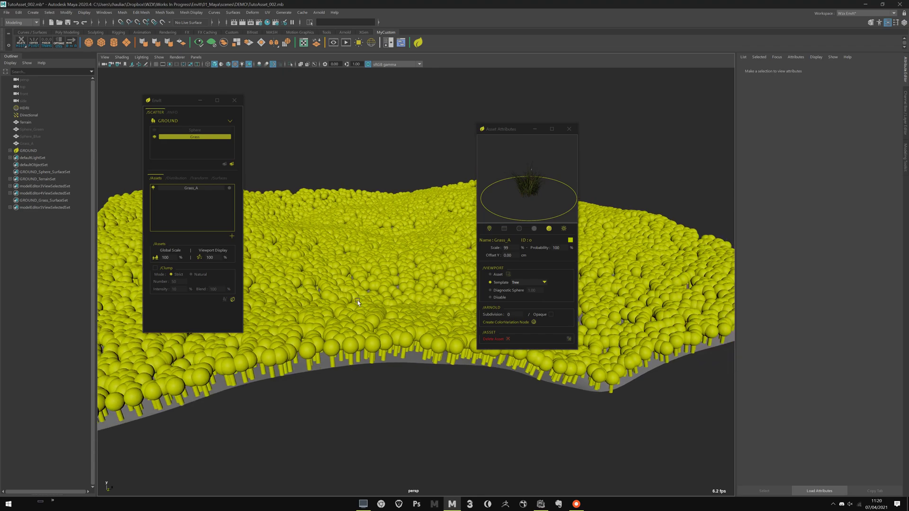
alt+drag(345, 283, 384, 286)
Display the Grass_A instances as Diagnostic Spheres, inspect them, and open the sphere size value for editing.
click(510, 291)
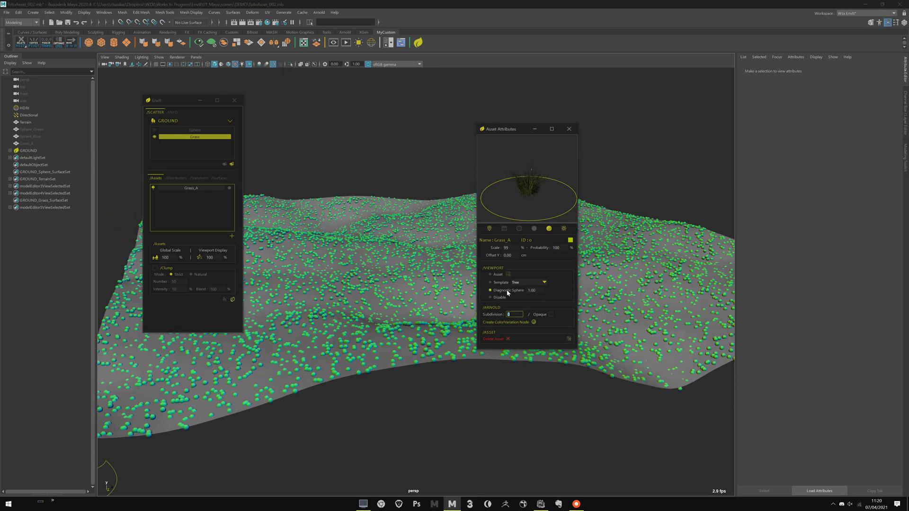
alt+right_drag(354, 298, 435, 381)
alt+drag(435, 381, 383, 302)
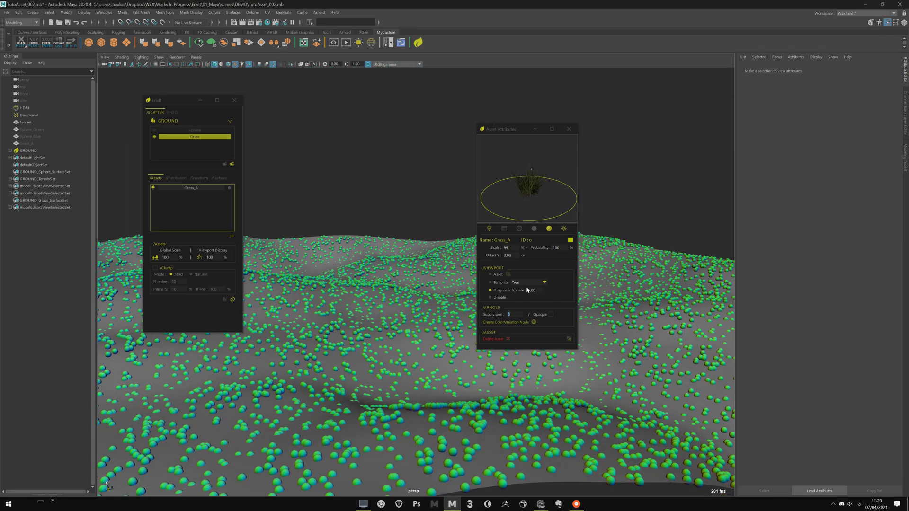
double_click(540, 290)
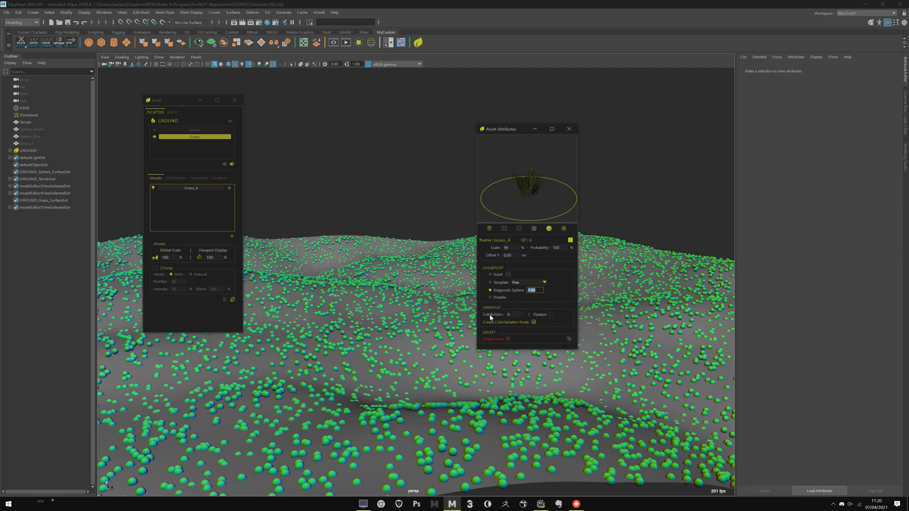
Disable the viewport display of the Grass_A instances, and return it to the Tree template.
click(500, 297)
key(Tab)
alt+right_drag(445, 270, 355, 269)
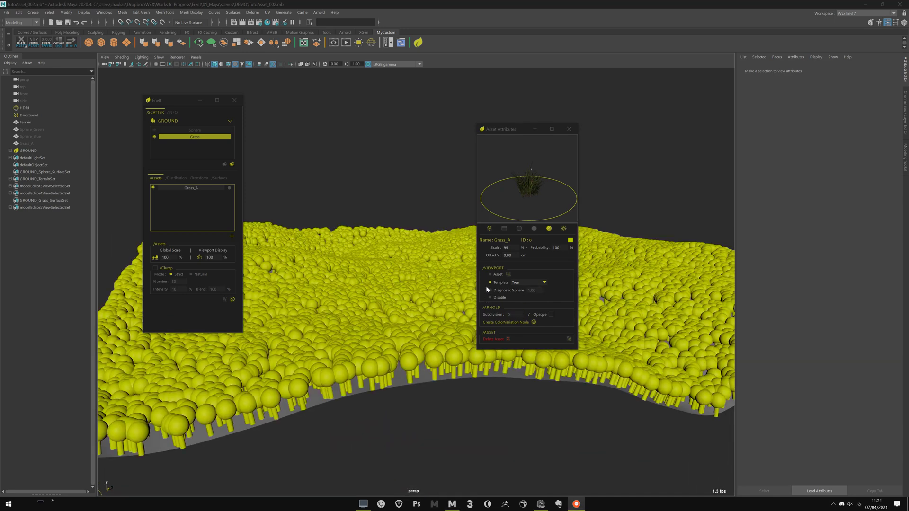
Set Grass_A's viewport display to Asset and compare the grass terrain with its source clump.
click(489, 274)
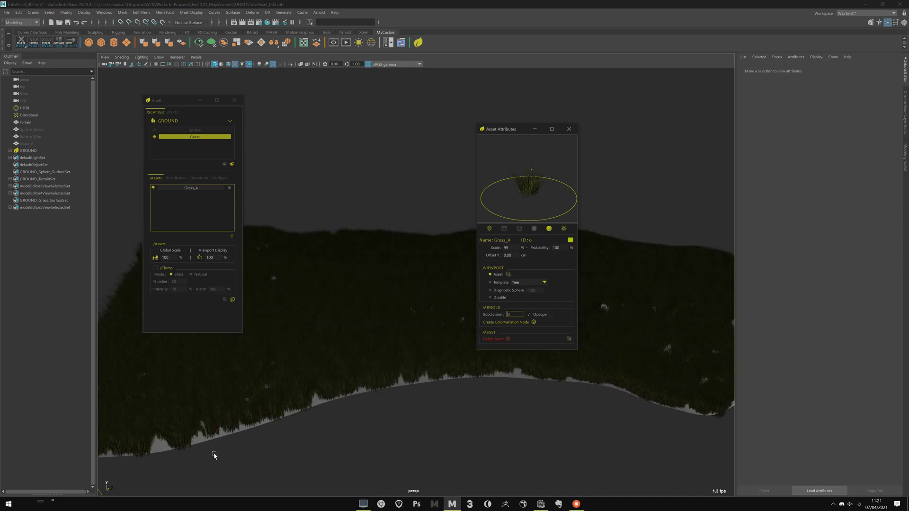
alt+drag(229, 452, 292, 412)
alt+middle_drag(292, 412, 305, 366)
alt+drag(305, 366, 279, 365)
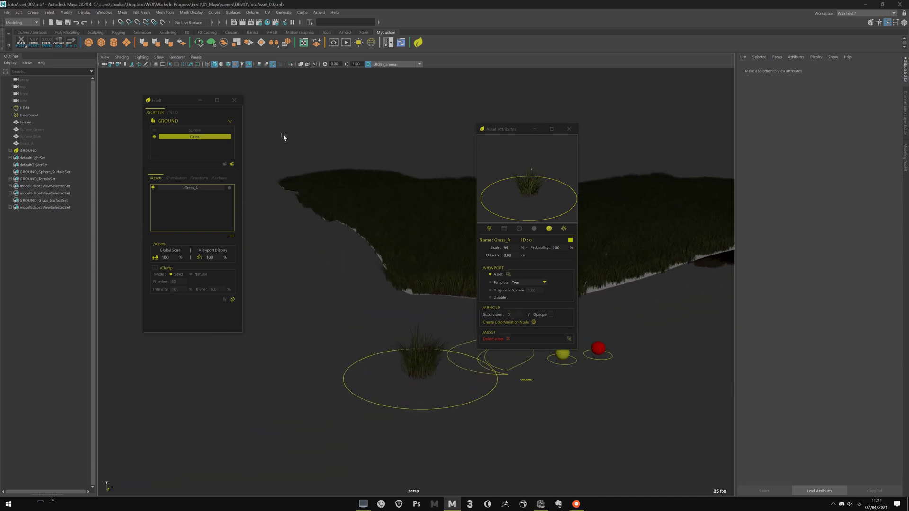
Light the viewport with all scene lights and select the Grass_A source clump in a close view.
click(242, 65)
alt+drag(402, 355, 379, 336)
scroll(379, 336, up, 3)
click(293, 251)
alt+drag(294, 312, 322, 352)
alt+drag(400, 319, 392, 289)
mouse_move(503, 132)
mouse_down()
mouse_move(523, 112)
mouse_move(506, 118)
mouse_up()
drag(160, 100, 142, 93)
alt+middle_drag(327, 122, 367, 173)
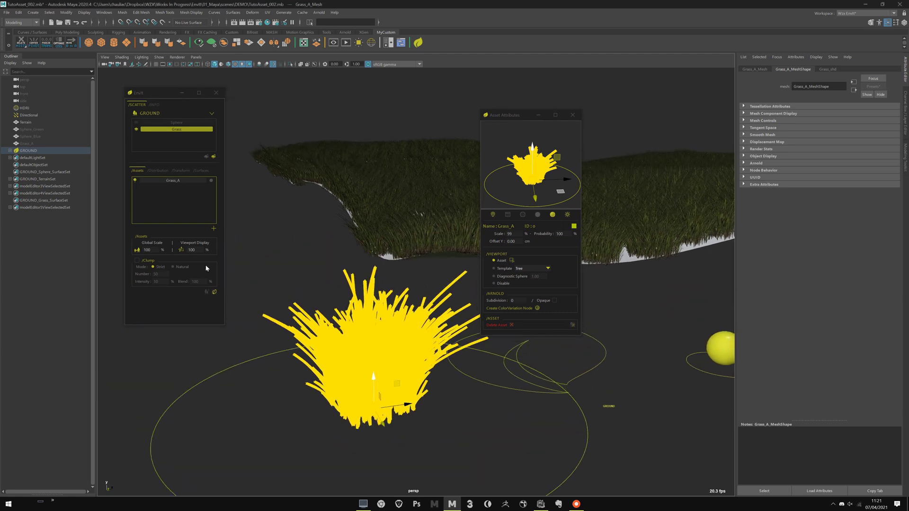
Show Grass_A's Grass_shd material and graph its node network in the Hypershade.
click(211, 180)
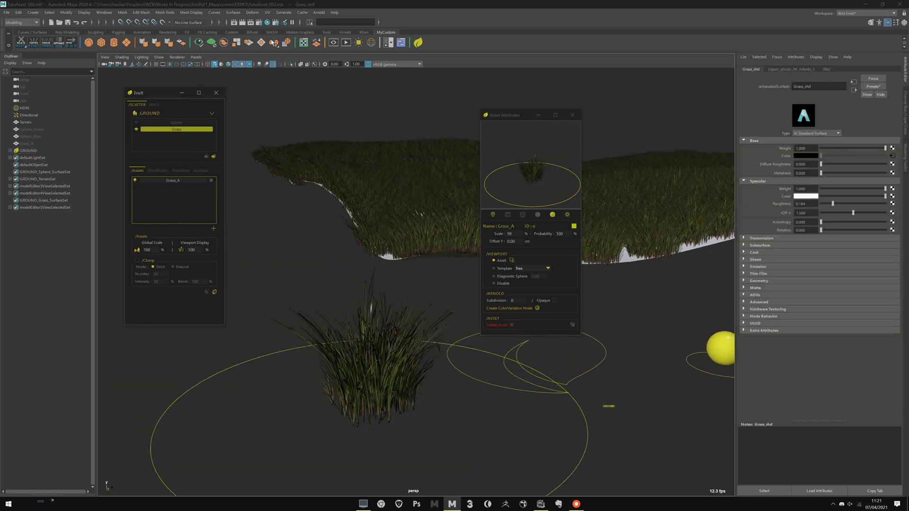
click(267, 22)
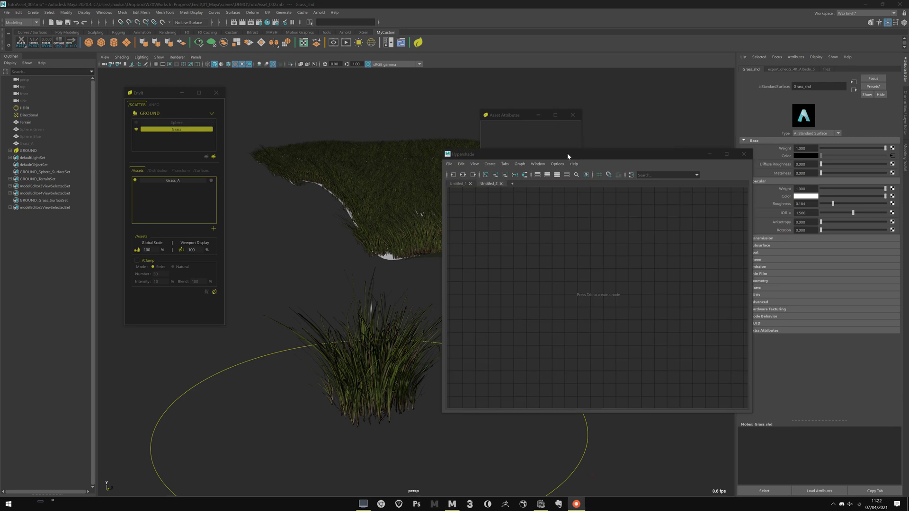
drag(568, 154, 531, 175)
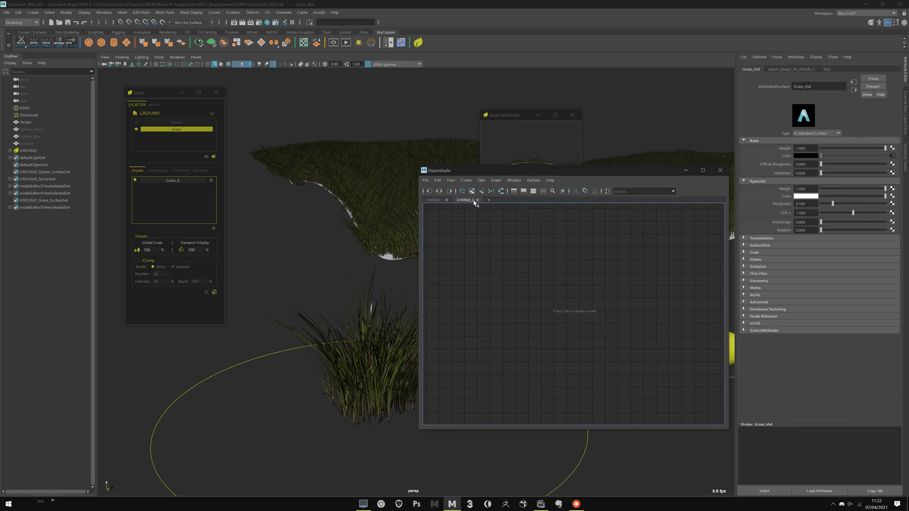
click(211, 180)
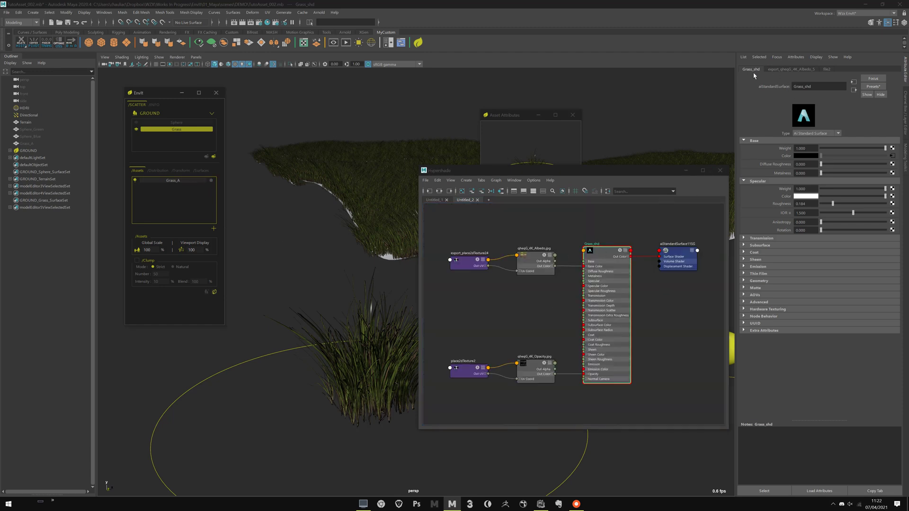
drag(559, 171, 491, 172)
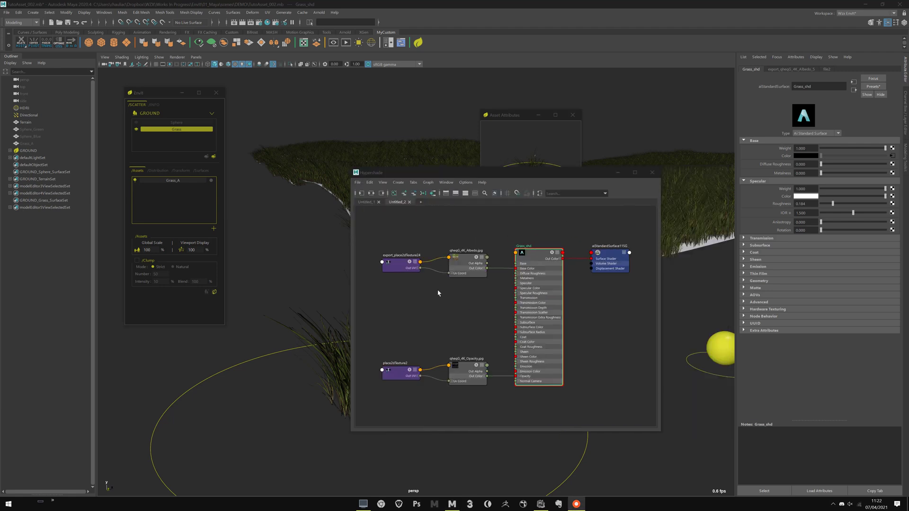
click(515, 234)
drag(498, 176, 351, 212)
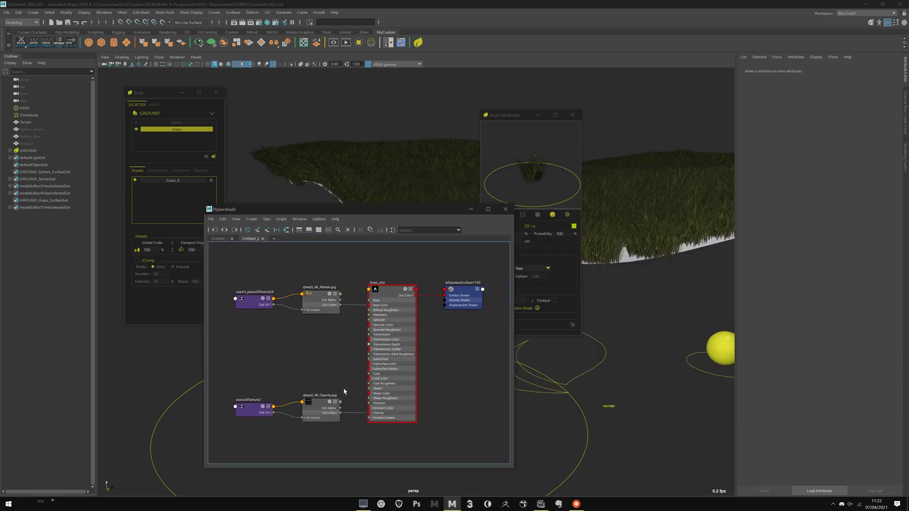
Select the qheqG_4K_Opacity.jpg texture node in the Grass_shd network, frame it, and uncover the source clump.
click(339, 405)
key(f)
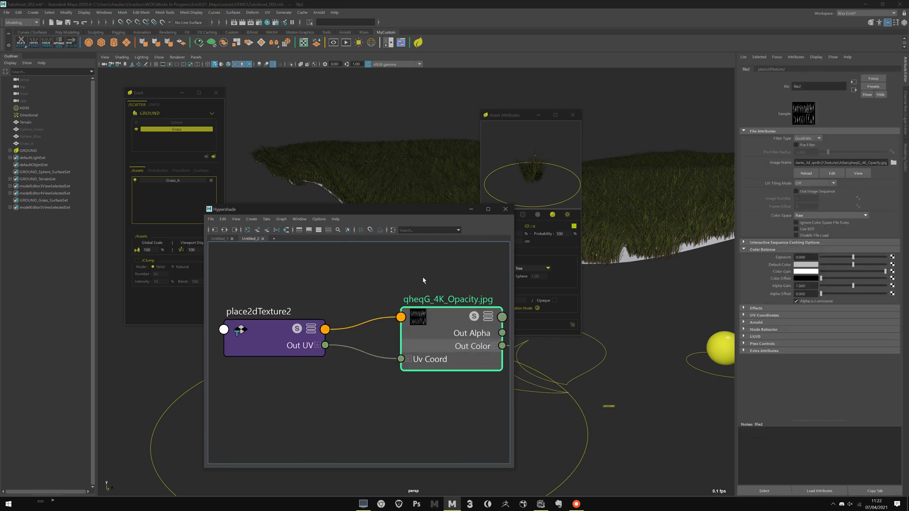
alt+middle_drag(404, 290, 350, 320)
drag(354, 210, 584, 245)
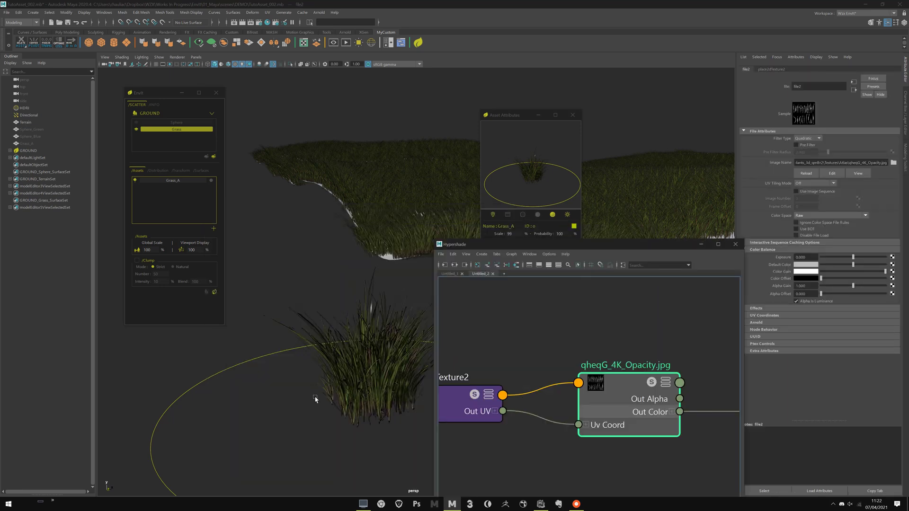
Examine the grass blades of the source clump up close to check how the opacity map affects them.
alt+middle_drag(354, 398, 338, 271)
alt+right_drag(339, 272, 296, 256)
alt+drag(296, 255, 316, 251)
alt+middle_drag(316, 251, 325, 263)
alt+right_drag(324, 263, 371, 264)
alt+drag(373, 276, 329, 266)
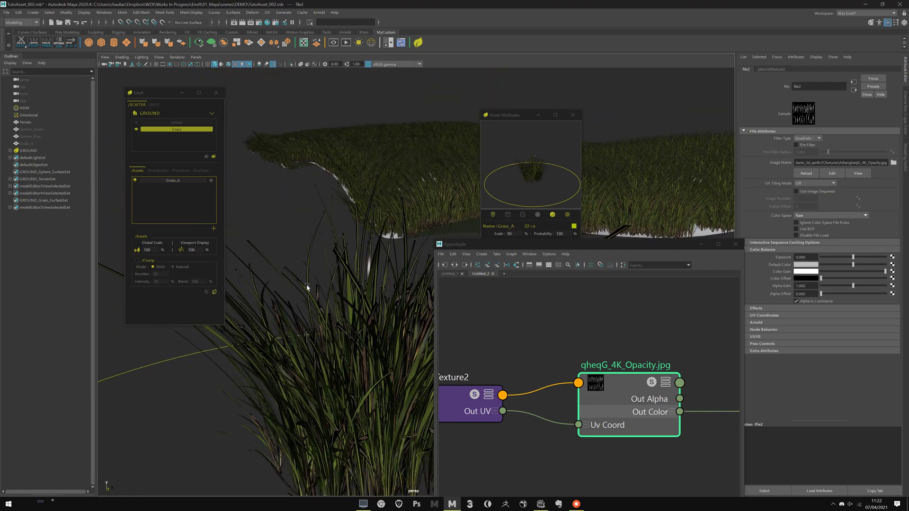
alt+drag(355, 316, 337, 310)
scroll(336, 310, down, 6)
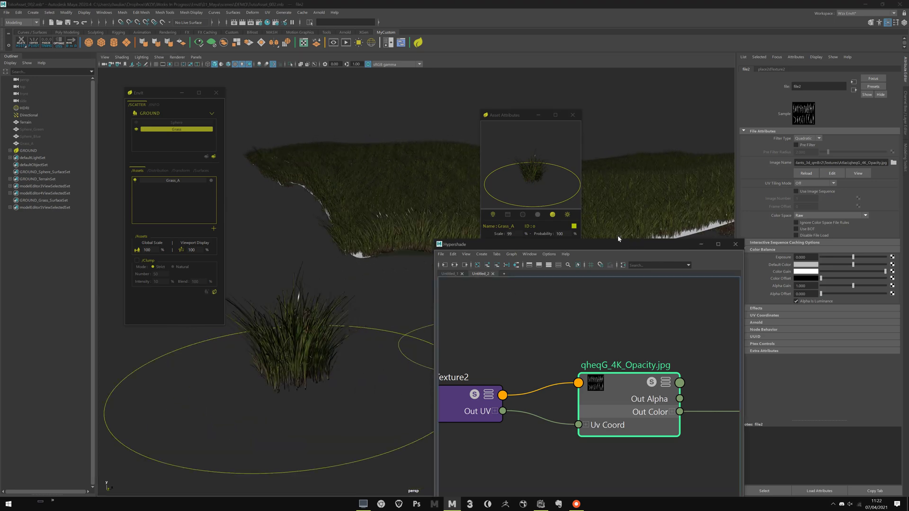
Close the Hypershade and reveal the Arnold attributes of the Grass_A source mesh.
drag(597, 244, 451, 188)
scroll(509, 301, down, 6)
alt+middle_drag(483, 278, 462, 302)
click(589, 187)
scroll(355, 294, down, 4)
click(367, 351)
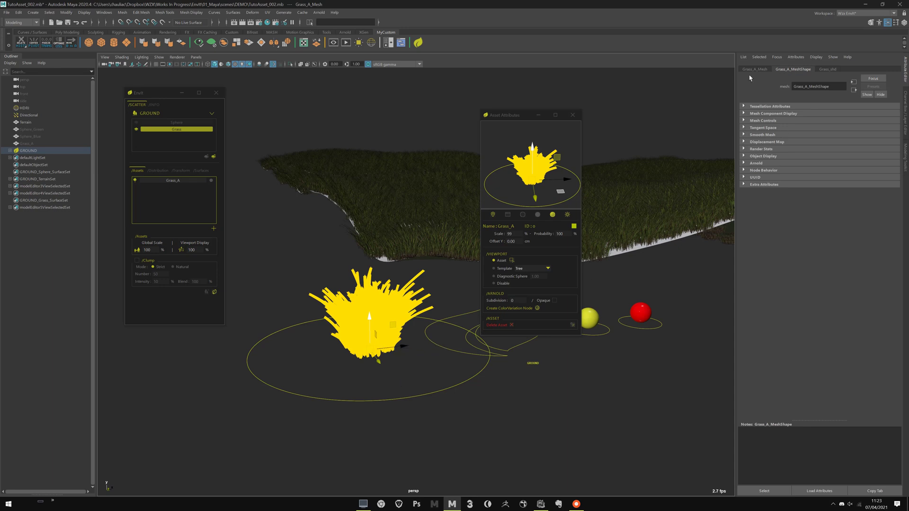
click(756, 163)
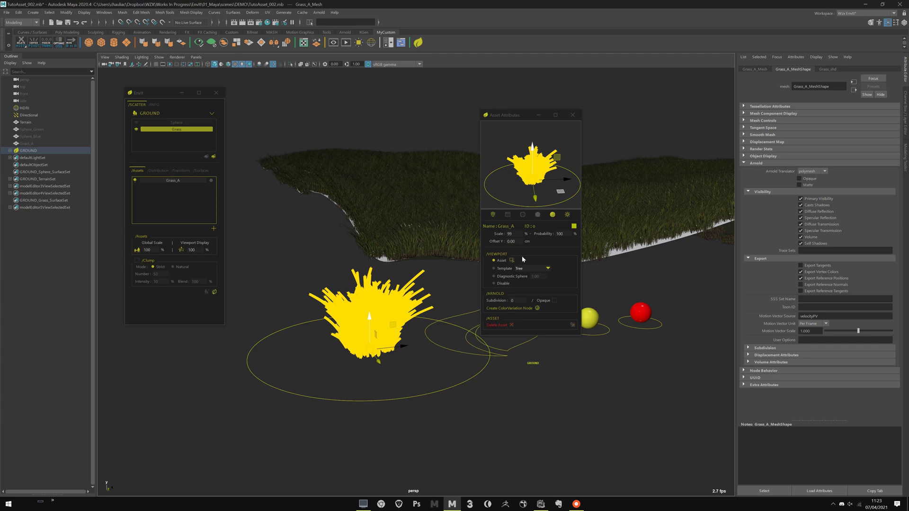
Reveal the Arnold subdivision attributes of the Grass_A source mesh and open the asset's Subdivision value for editing.
key(alt)
click(293, 305)
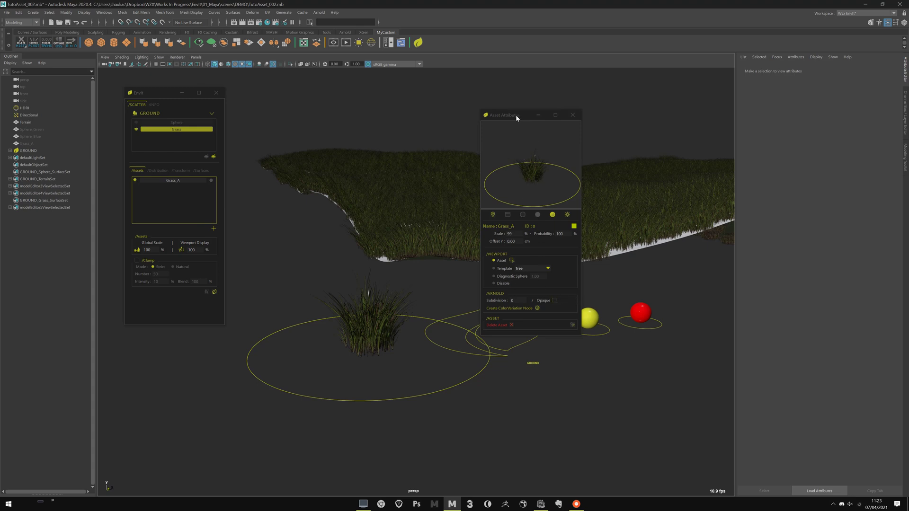
drag(513, 117, 485, 108)
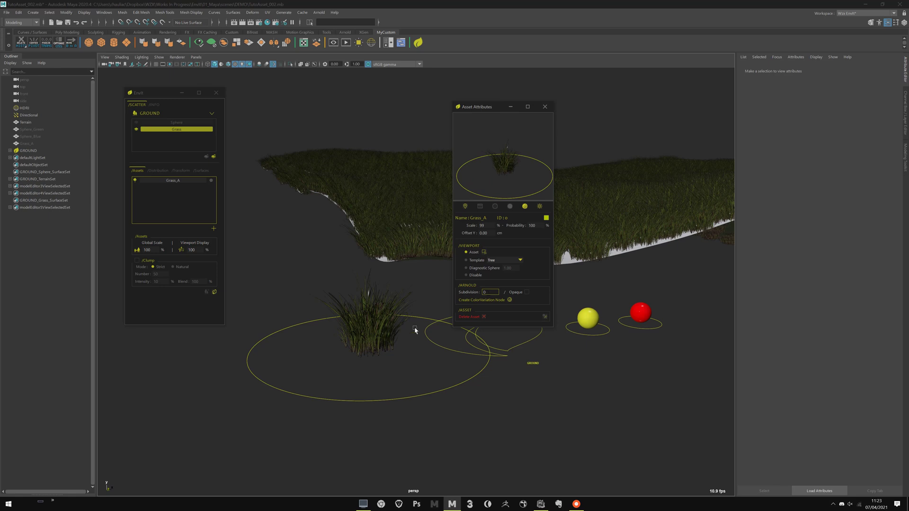
click(381, 340)
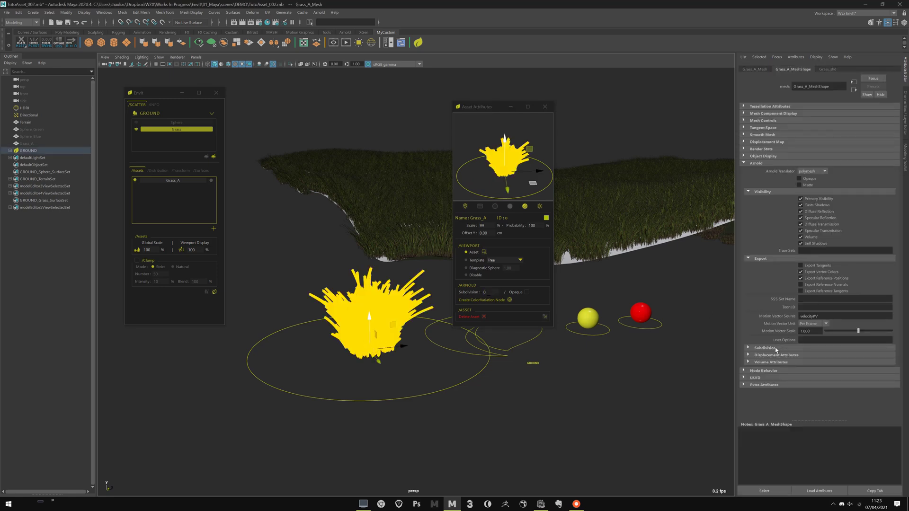
click(775, 349)
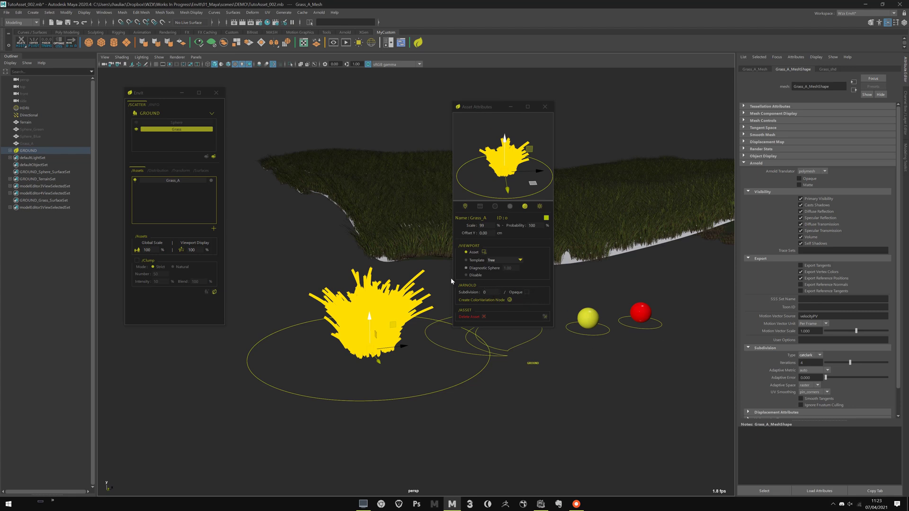
click(495, 292)
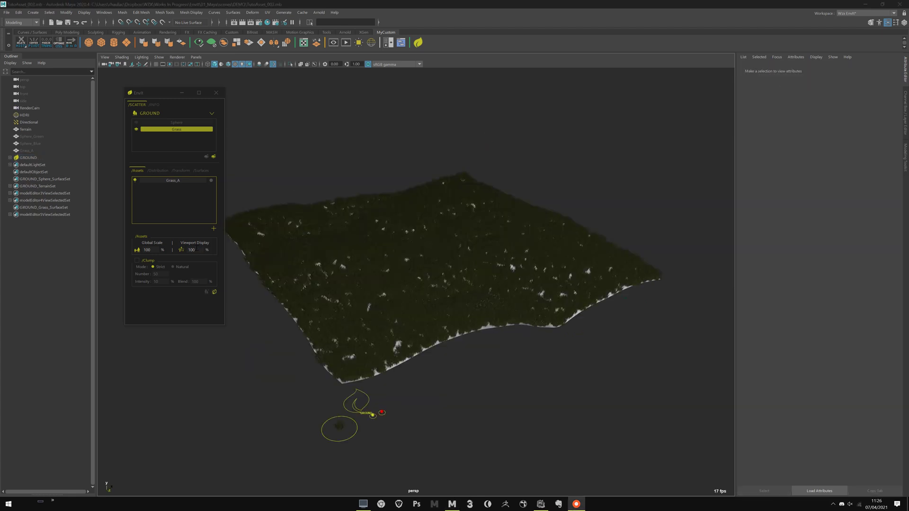
Set the Grass layer's viewport display to 50%.
double_click(192, 249)
text(50)
key(Return)
Display the Grass_A instances with the Cone template and close the asset's attributes.
double_click(175, 180)
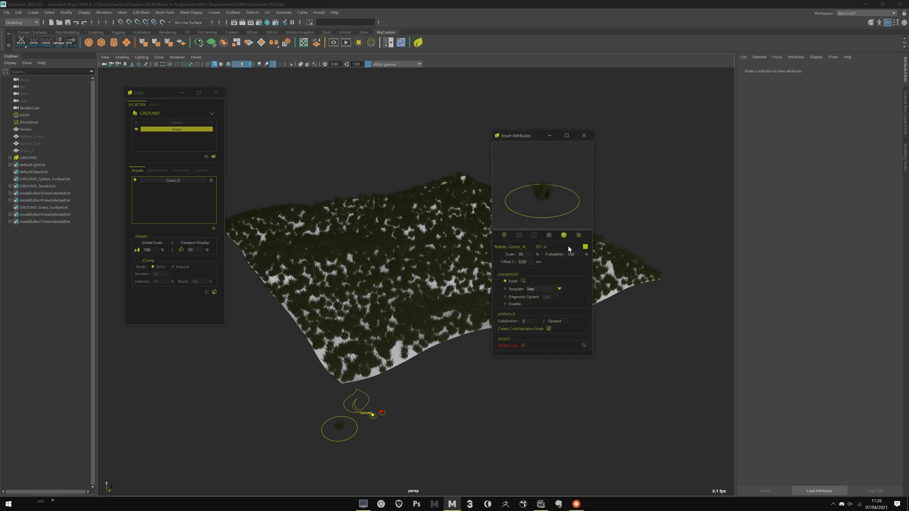
click(539, 290)
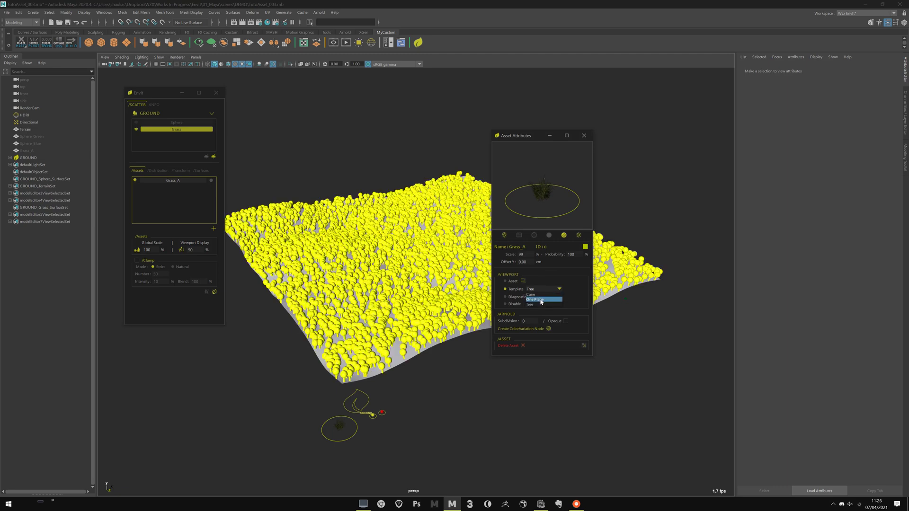
click(540, 295)
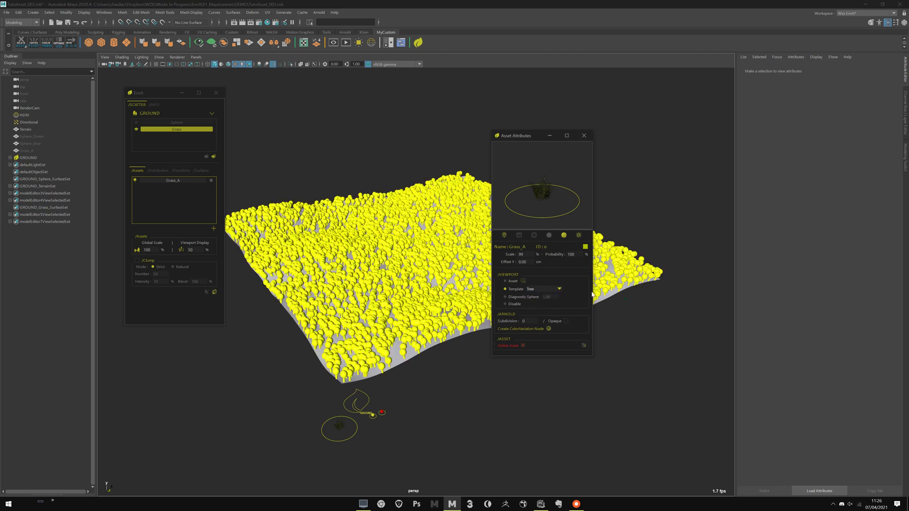
click(584, 135)
Switch the viewport to look through RenderCam.
click(196, 57)
mouse_move(223, 65)
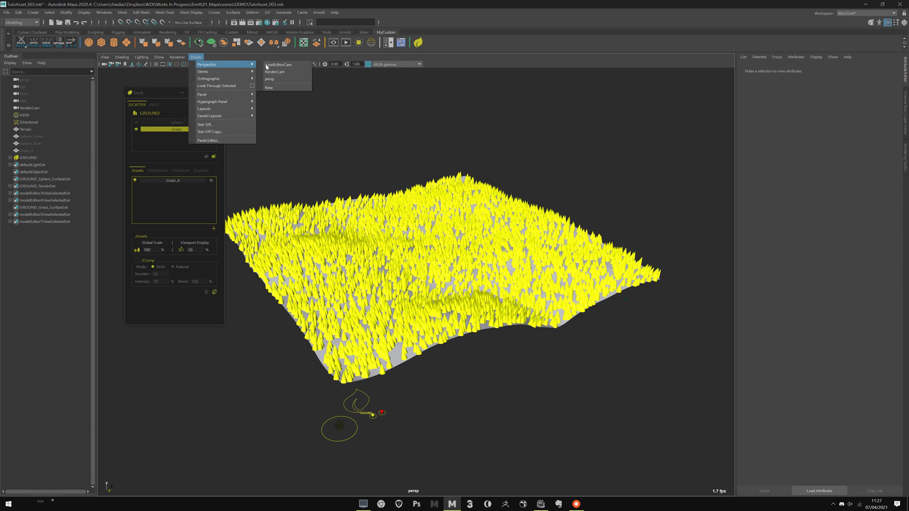
click(274, 71)
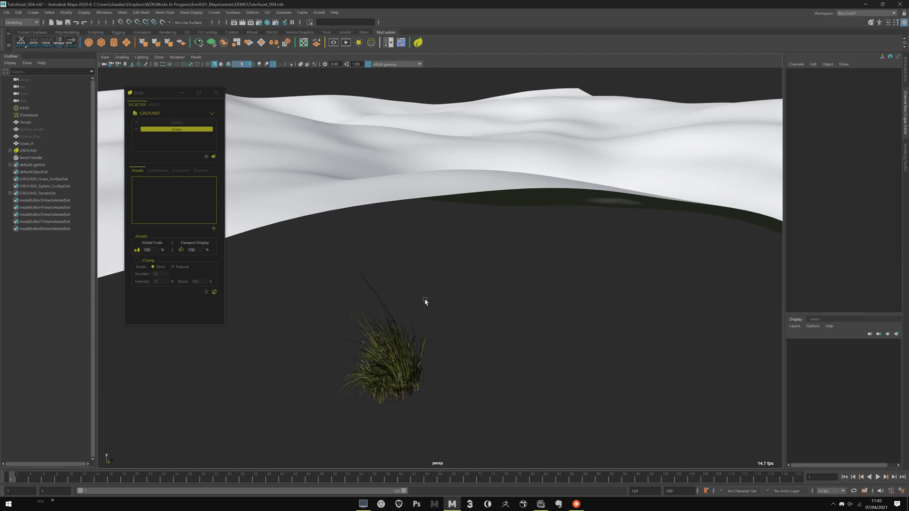
Play back the bending animation of the Grass_A clump and return the timeline to frame 1.
alt+drag(443, 299, 460, 334)
alt+right_drag(459, 333, 432, 319)
alt+drag(432, 321, 427, 346)
click(416, 373)
click(388, 428)
key(alt+v)
drag(226, 472, 0, 481)
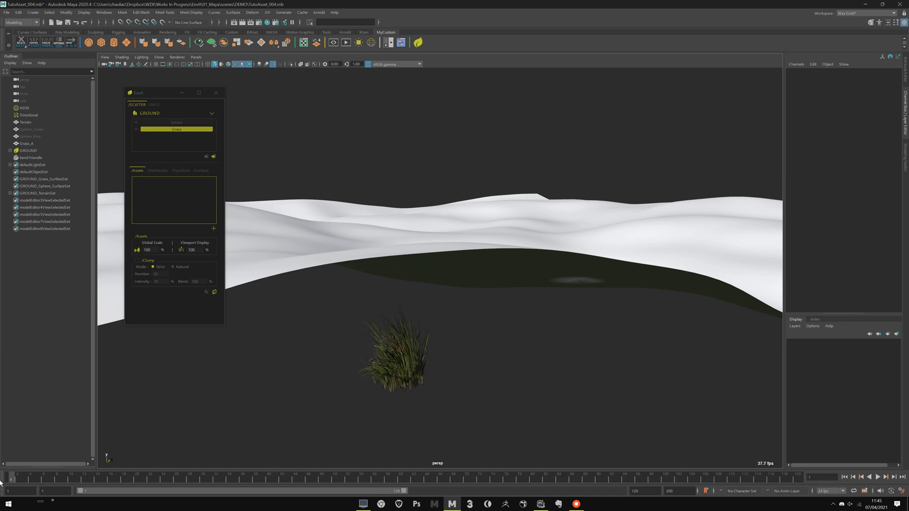
Start adding the Grass_A mesh as an asset of the Grass layer and name it Grass_Animated.
click(399, 379)
alt+drag(462, 385, 461, 332)
alt+middle_drag(461, 330, 462, 322)
alt+middle_drag(386, 318, 362, 276)
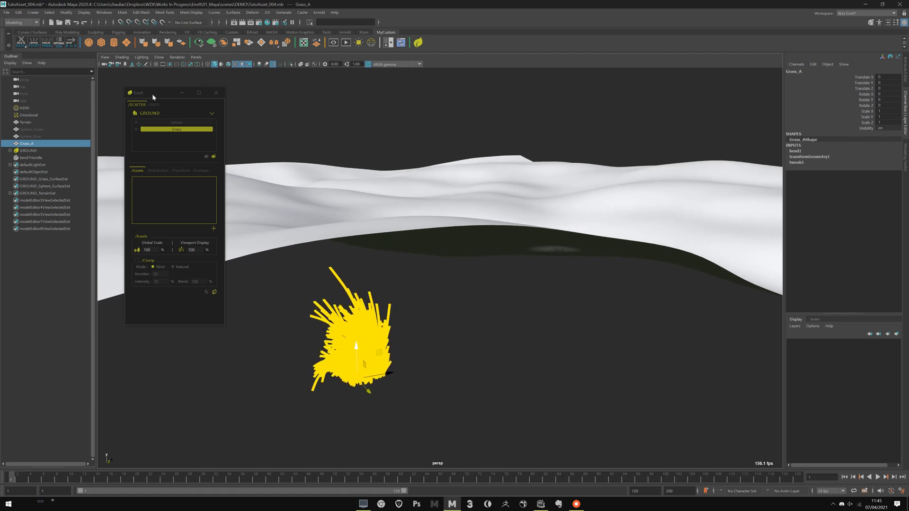
drag(154, 95, 183, 123)
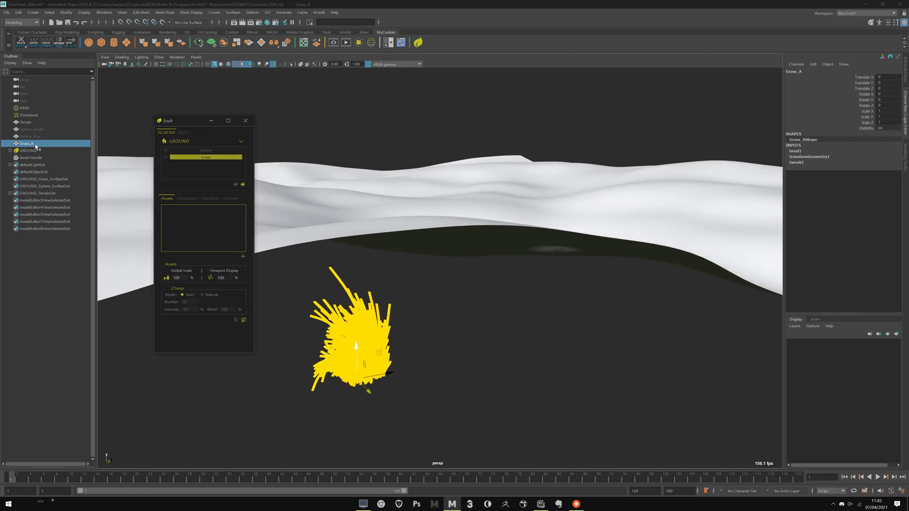
click(243, 256)
drag(418, 235, 464, 248)
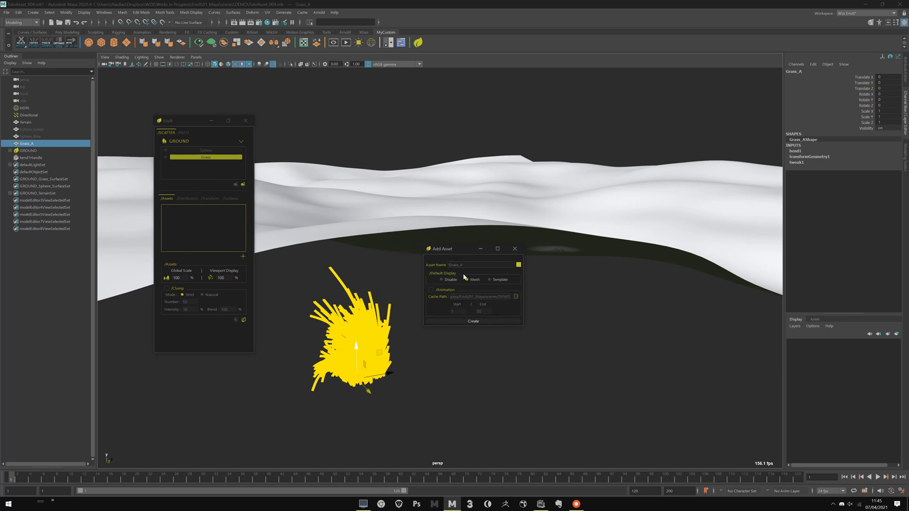
text(Grass_Animated)
Set the new asset's default display to Mesh, enable its animation, and choose the DEMO folder as cache path.
click(490, 279)
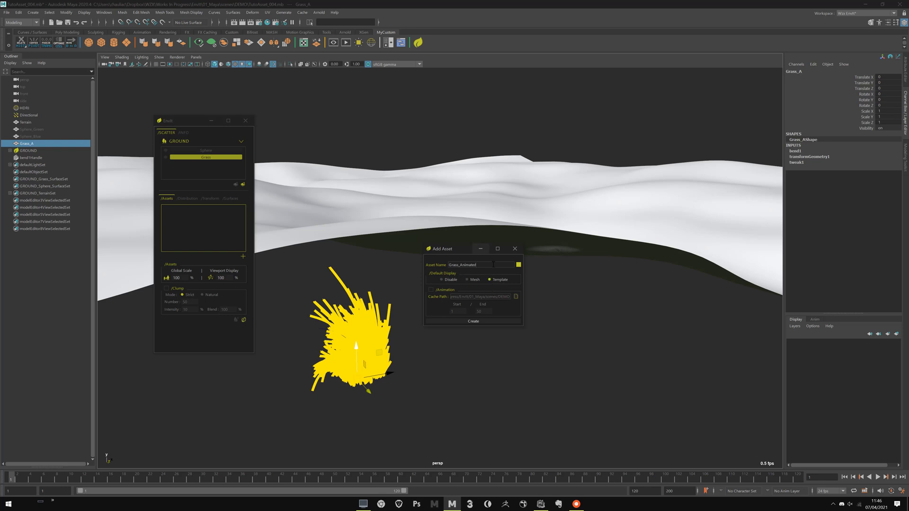
click(470, 280)
drag(452, 252, 453, 213)
click(432, 250)
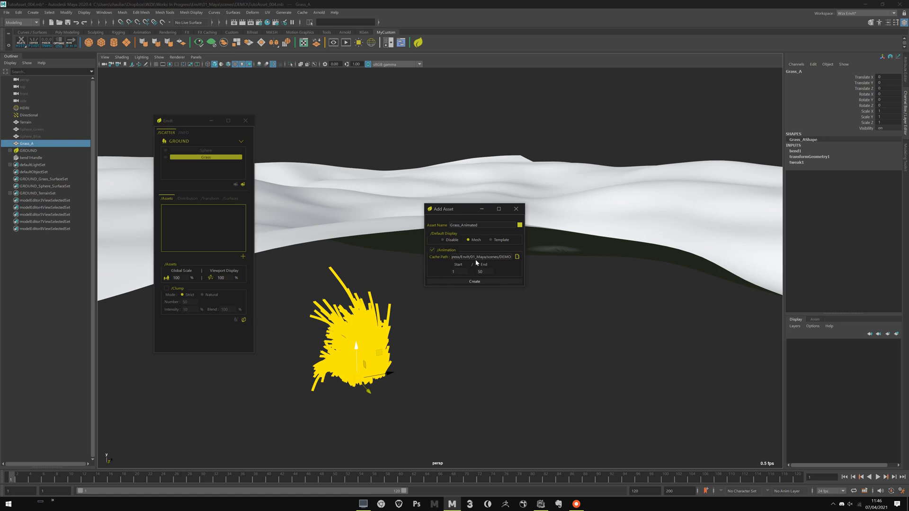
click(517, 257)
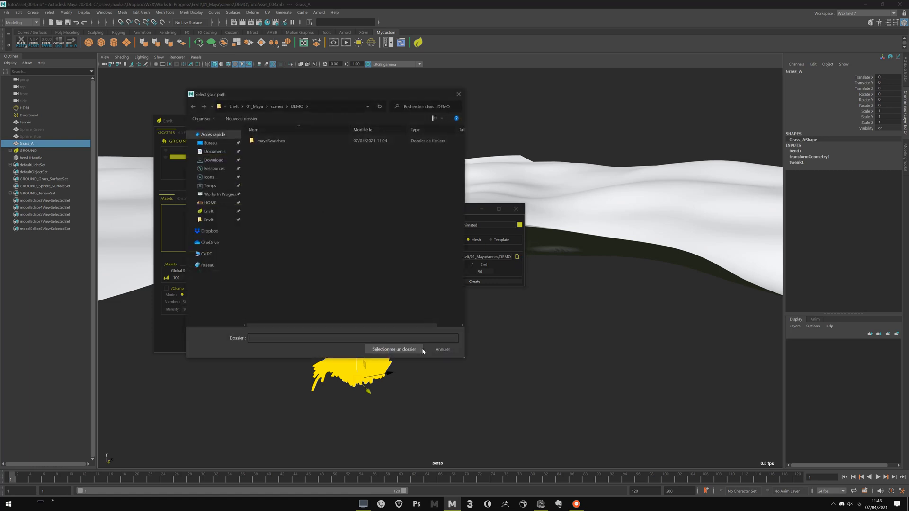
click(394, 349)
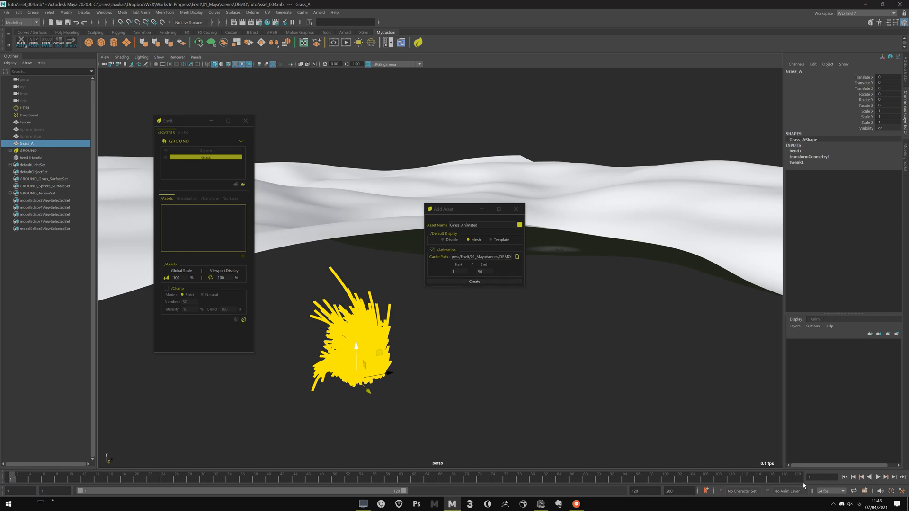
Set the animation end frame to 40 and create the Grass_Animated asset, replacing the existing cache file.
key(alt+v)
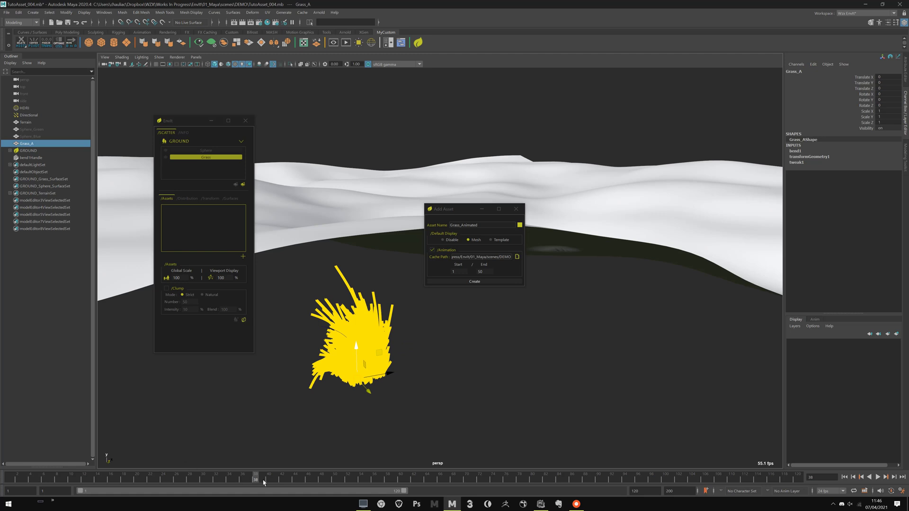
drag(270, 482, 18, 459)
click(478, 272)
double_click(481, 271)
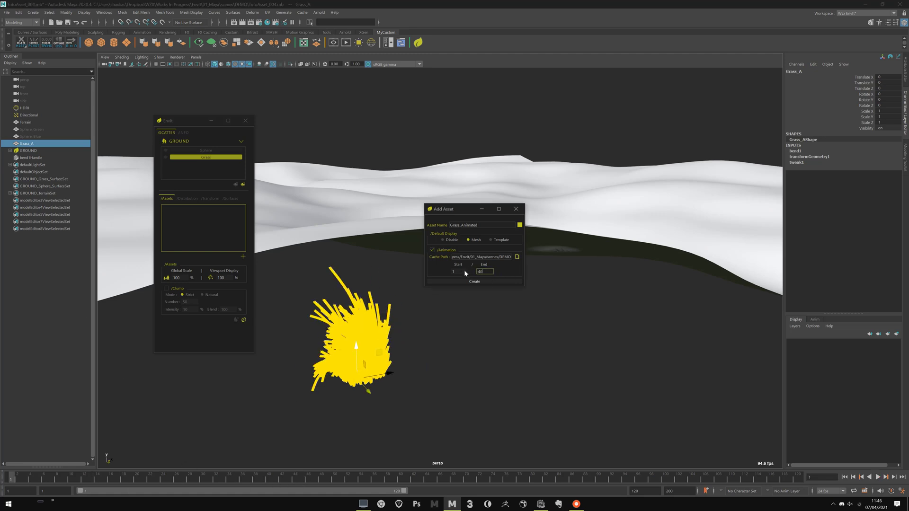
key(Return)
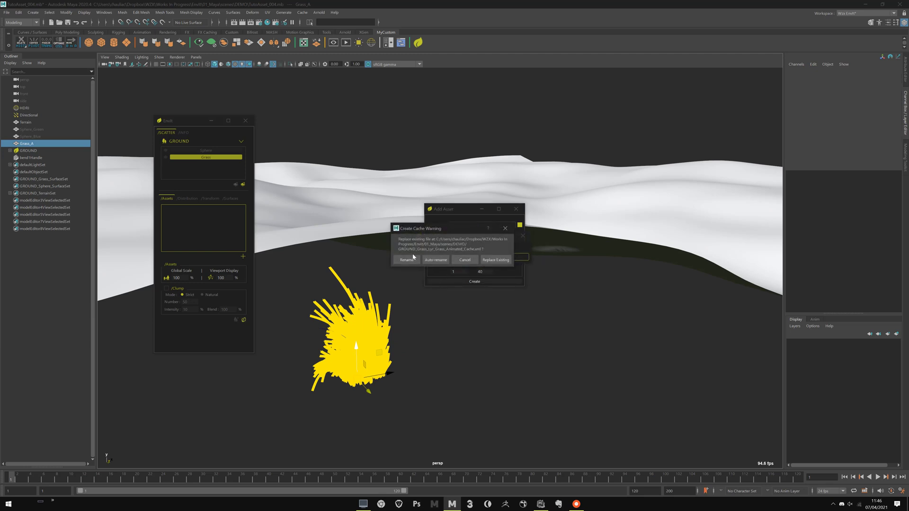
click(409, 262)
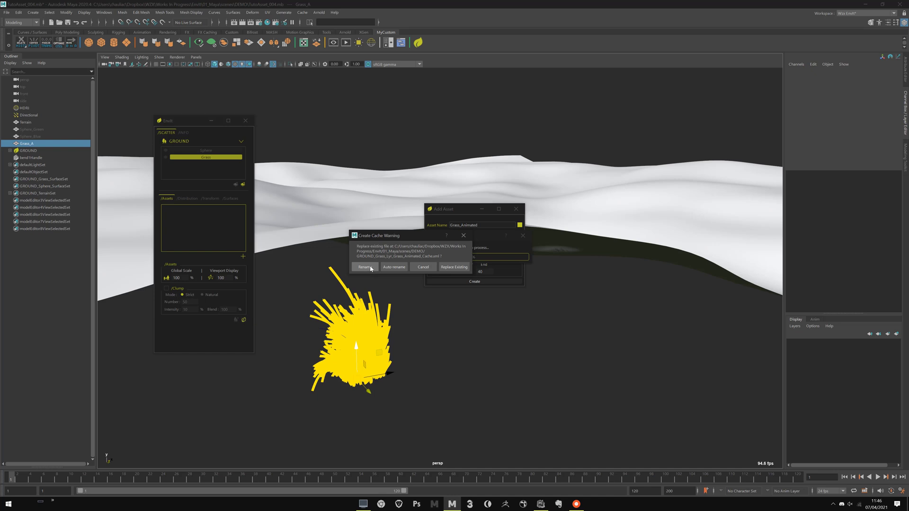
click(453, 267)
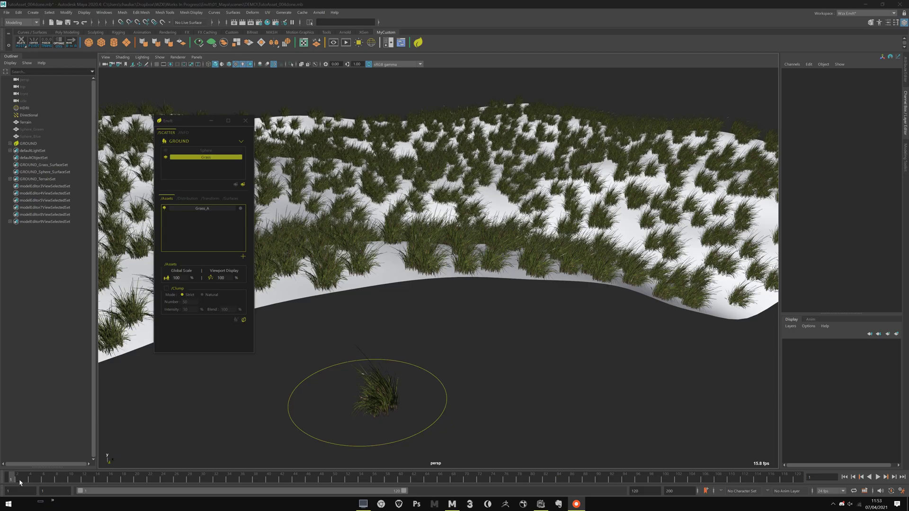
Play back the scattered grass animation, stop it at frame 23 and look closely at the clumps.
drag(20, 480, 73, 476)
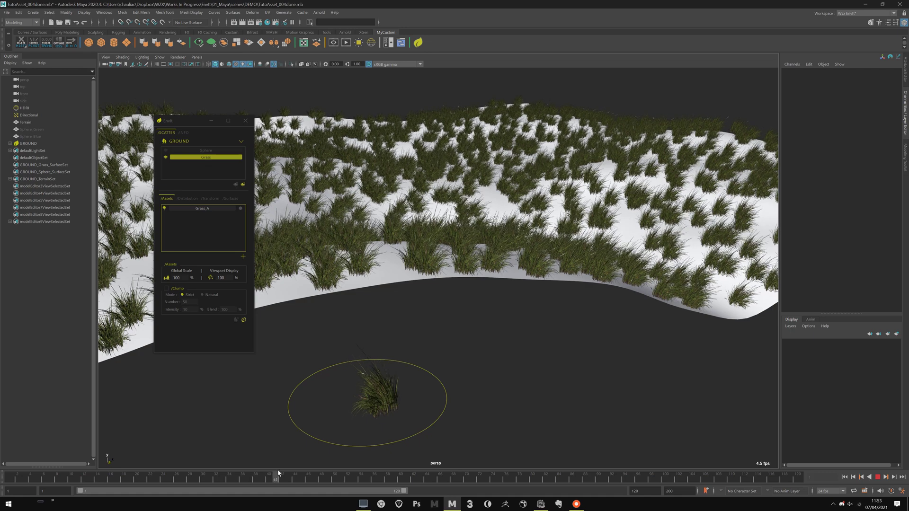
click(159, 477)
mouse_move(345, 312)
alt+mouse_down()
mouse_move(361, 305)
mouse_move(338, 300)
alt+mouse_up()
alt+right_drag(339, 300, 381, 312)
alt+middle_drag(310, 279, 320, 265)
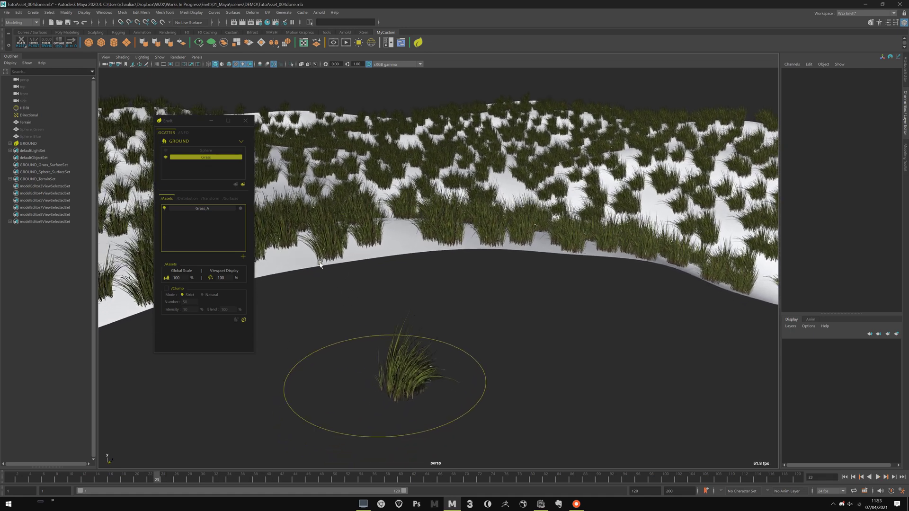
Open the attributes of the Grass_A asset and its cache file settings, arranging both windows clear of the grass.
double_click(203, 209)
drag(524, 139, 515, 112)
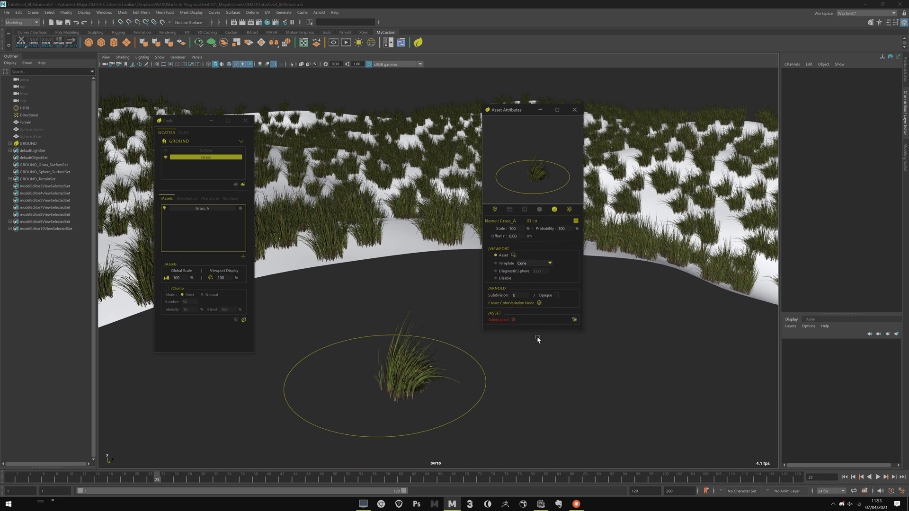
click(574, 321)
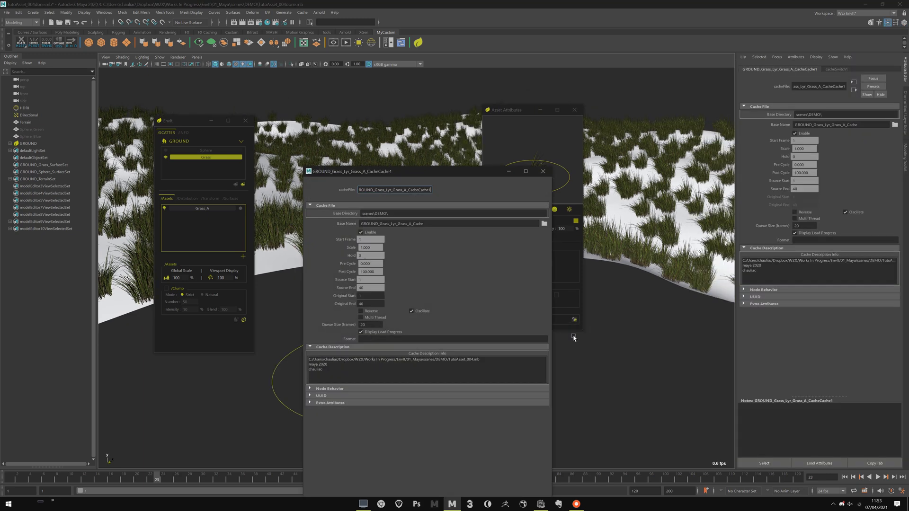
drag(488, 163, 689, 50)
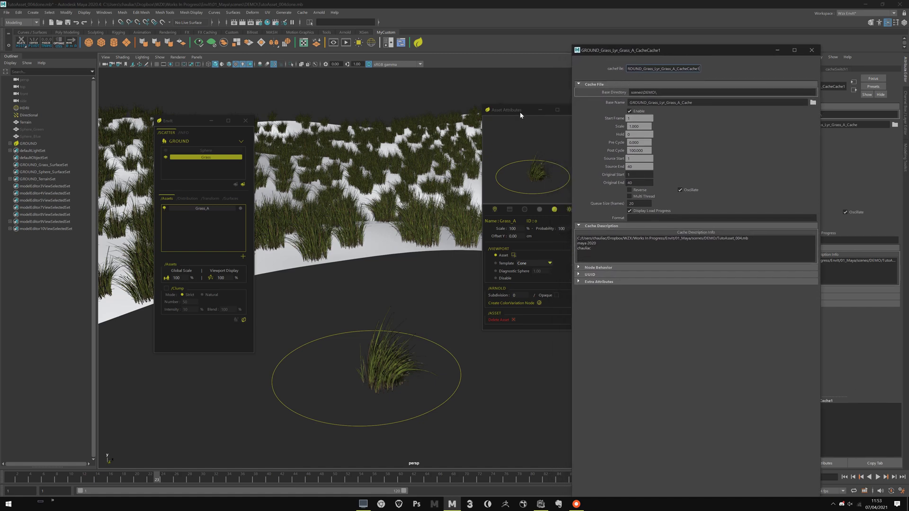
drag(518, 111, 471, 350)
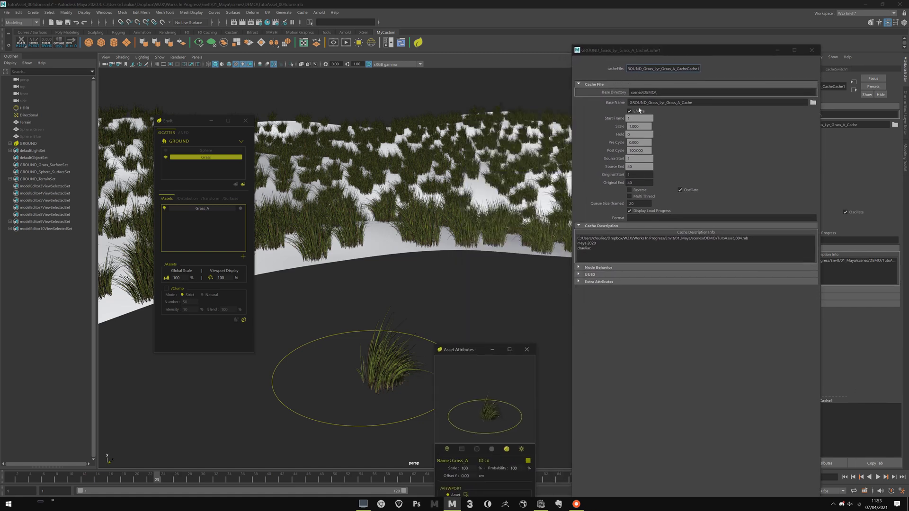
Try switching the grass cache's Enable and Reverse options off and on, and scrub through the animation.
click(636, 111)
click(634, 111)
click(643, 191)
click(643, 191)
click(669, 197)
drag(150, 483, 414, 266)
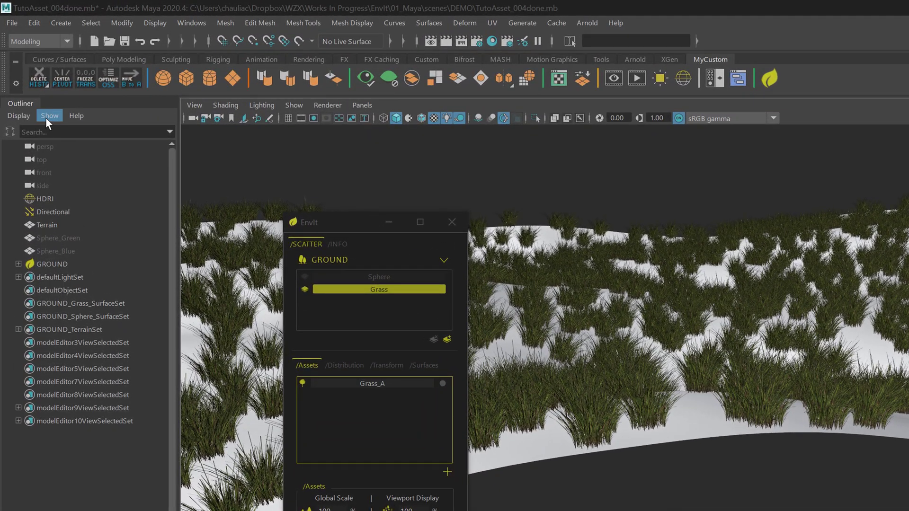
Filter the Outliner to Sets and invert the shown objects so that all sets are hidden.
click(49, 117)
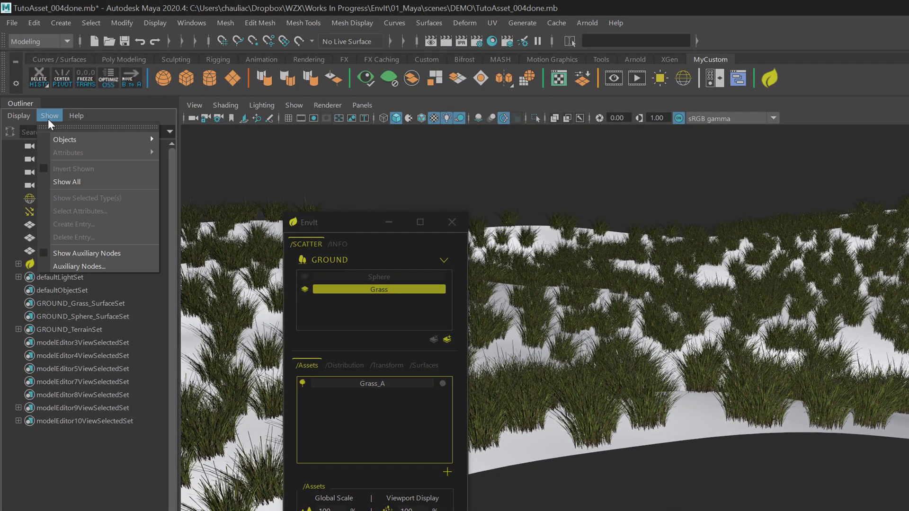
mouse_move(66, 141)
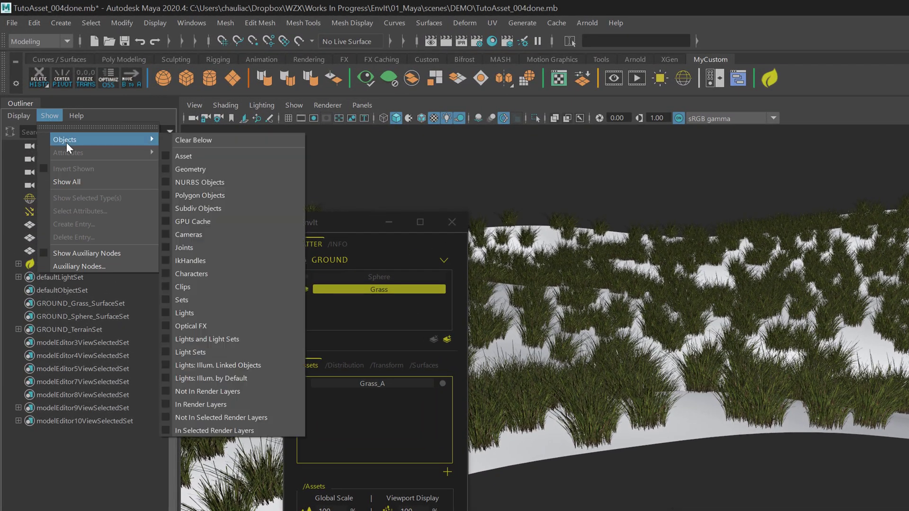
click(178, 300)
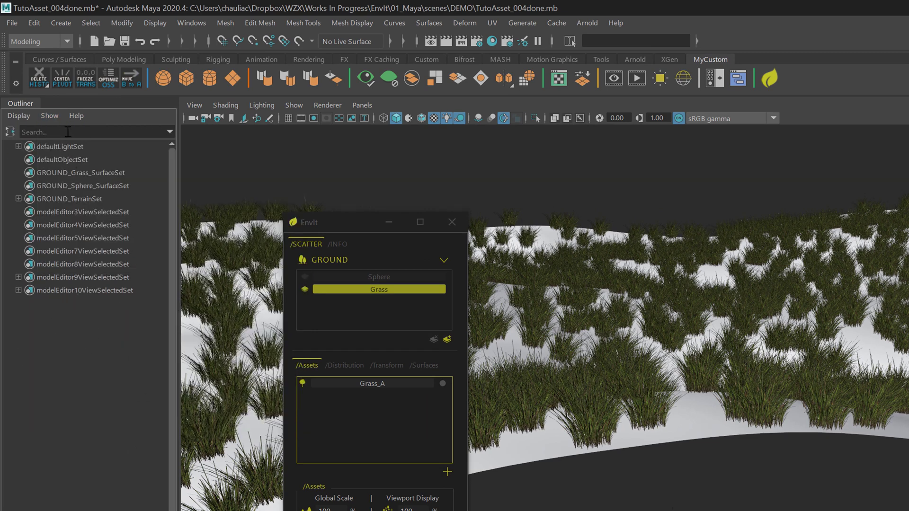
click(49, 116)
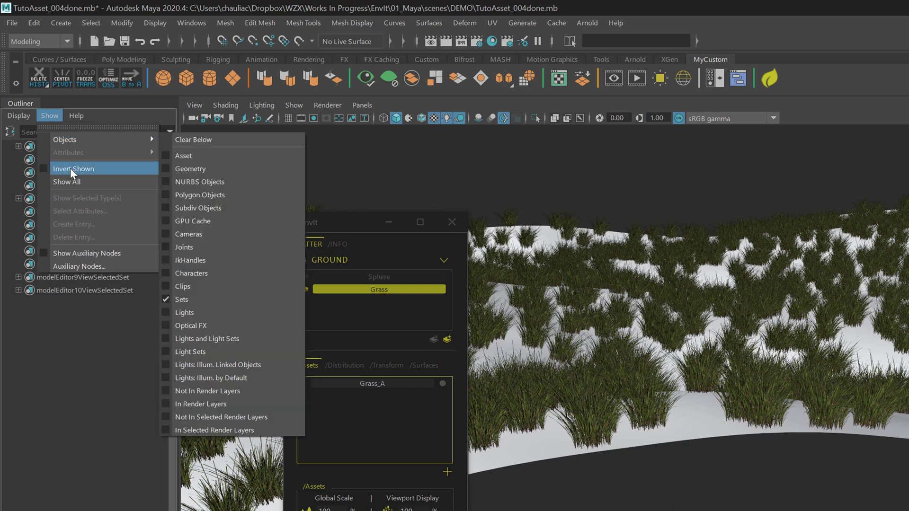
click(67, 169)
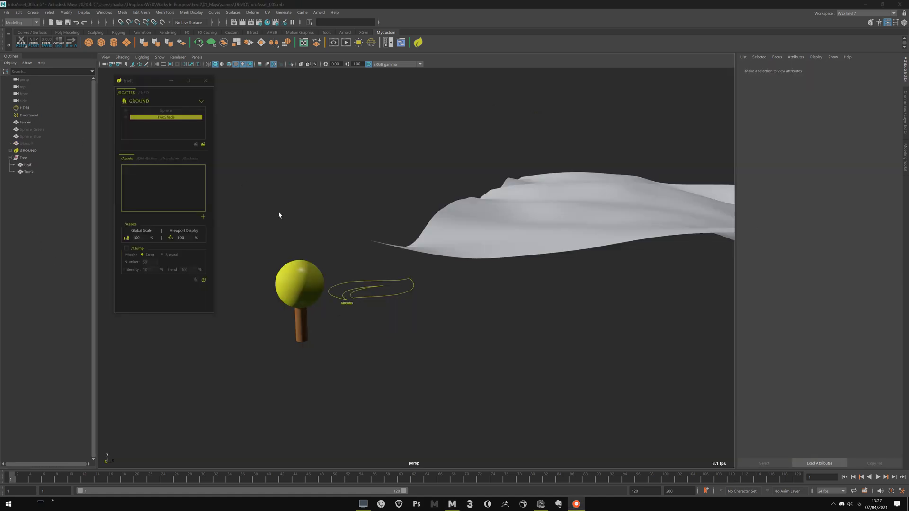
Inspect the Leaf and Trunk meshes of the Tree group and the separate material assigned to each.
click(275, 279)
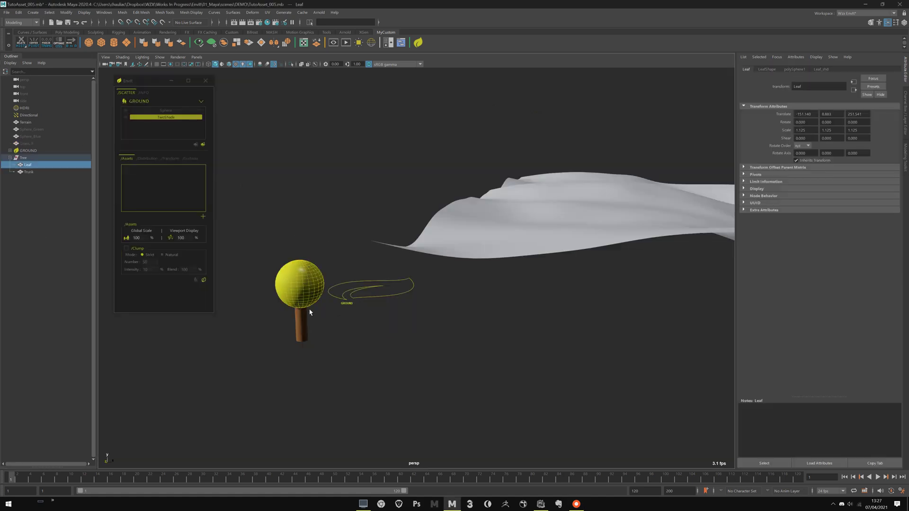
click(330, 329)
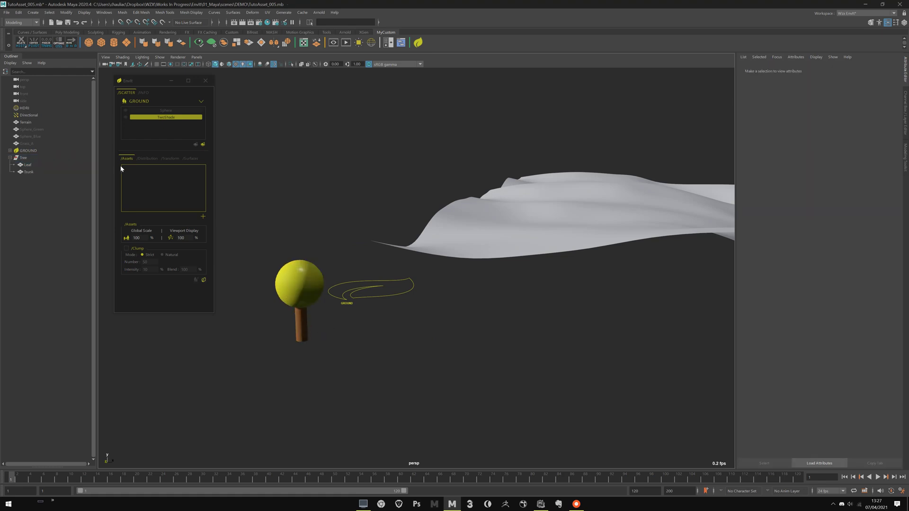
alt+drag(318, 239, 297, 251)
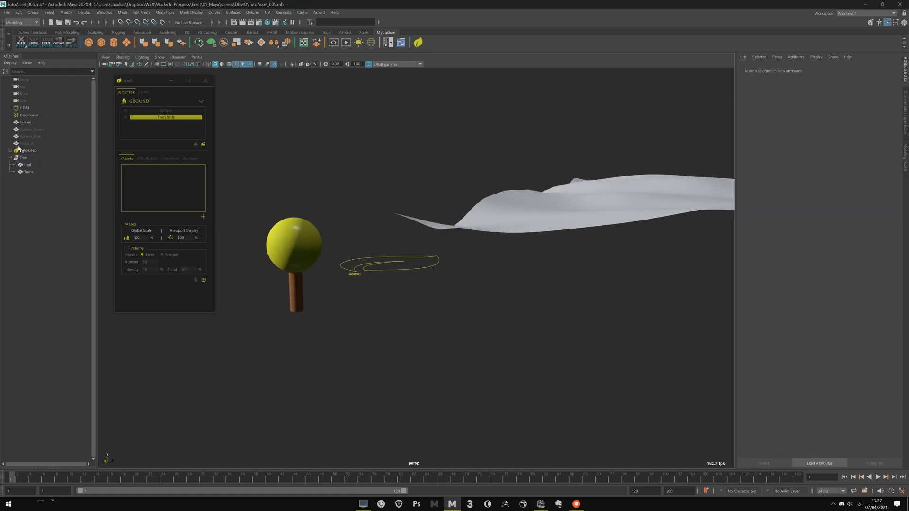
click(27, 163)
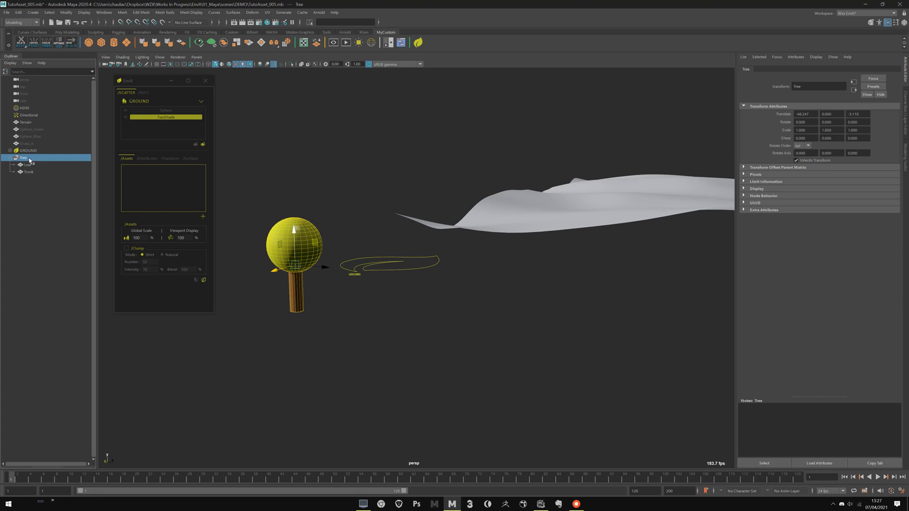
click(35, 174)
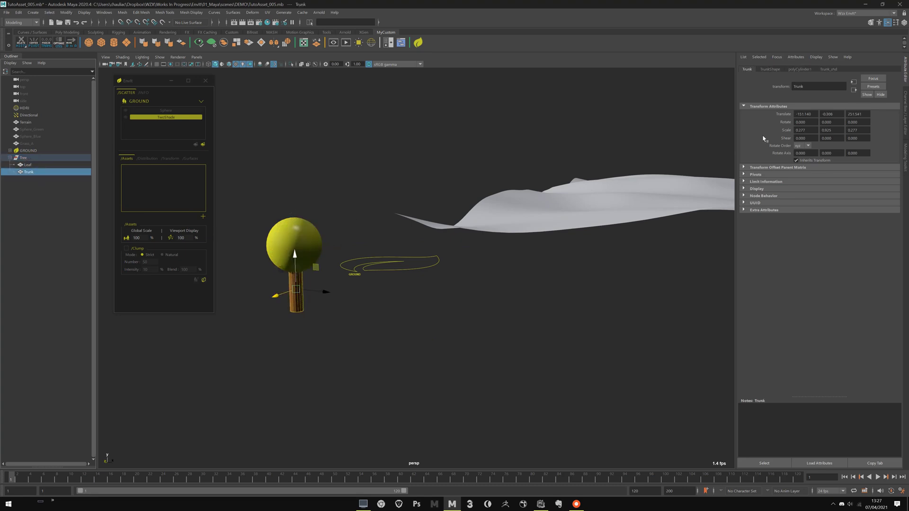
click(828, 69)
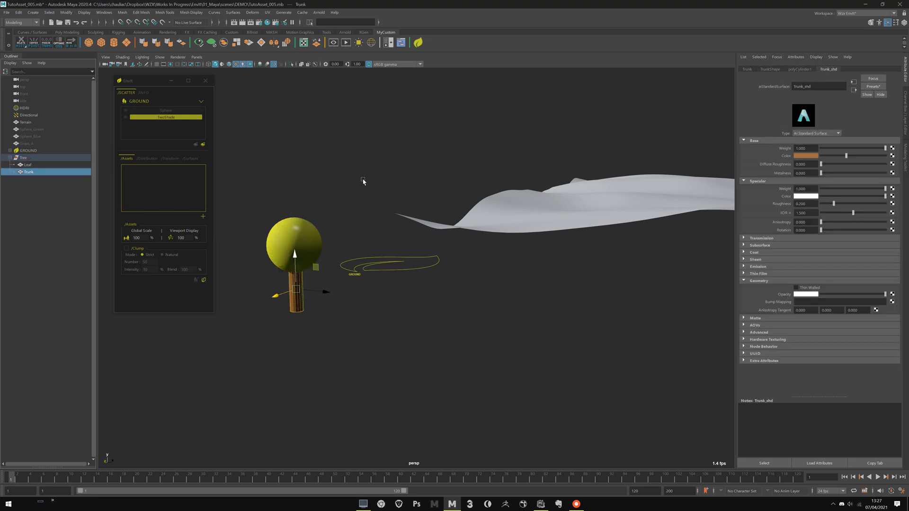
click(347, 206)
alt+middle_drag(280, 284, 312, 303)
alt+drag(312, 302, 328, 311)
click(328, 313)
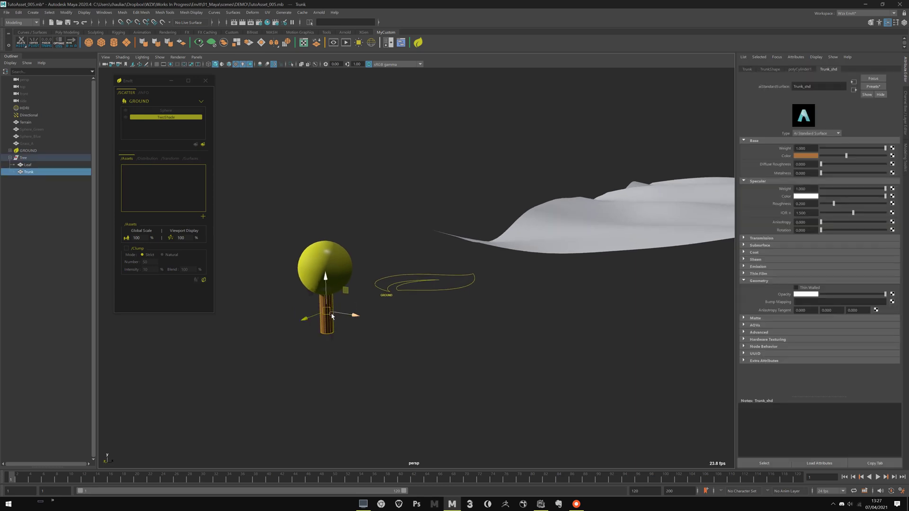
click(341, 266)
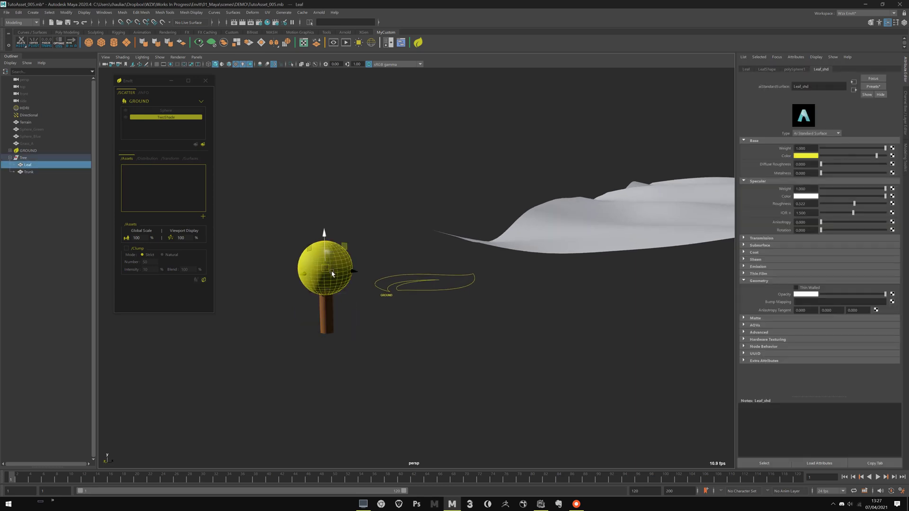
Examine the Tree group as a whole and the base of its trunk.
click(50, 159)
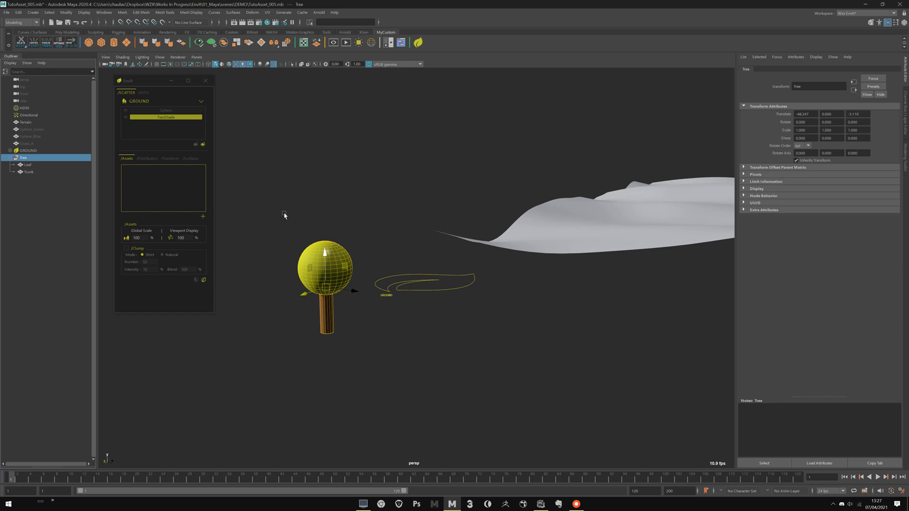
scroll(329, 336, up, 4)
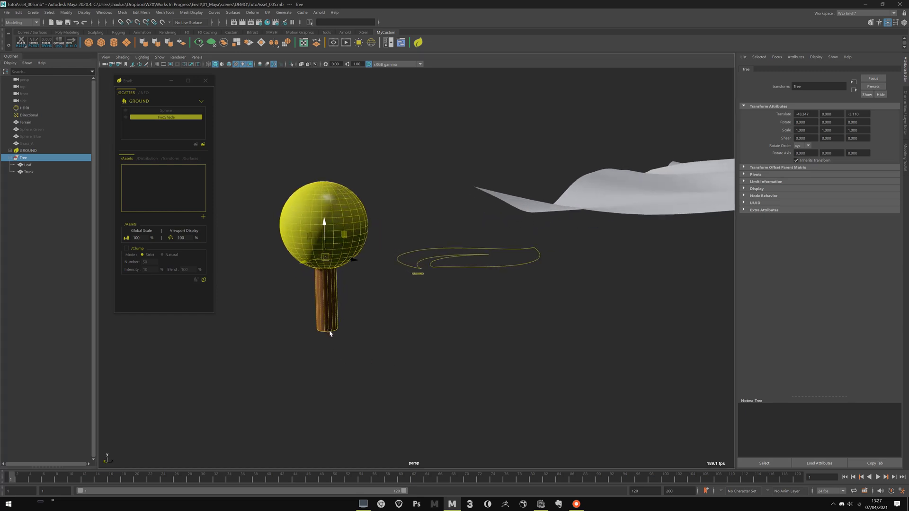
scroll(332, 331, down, 3)
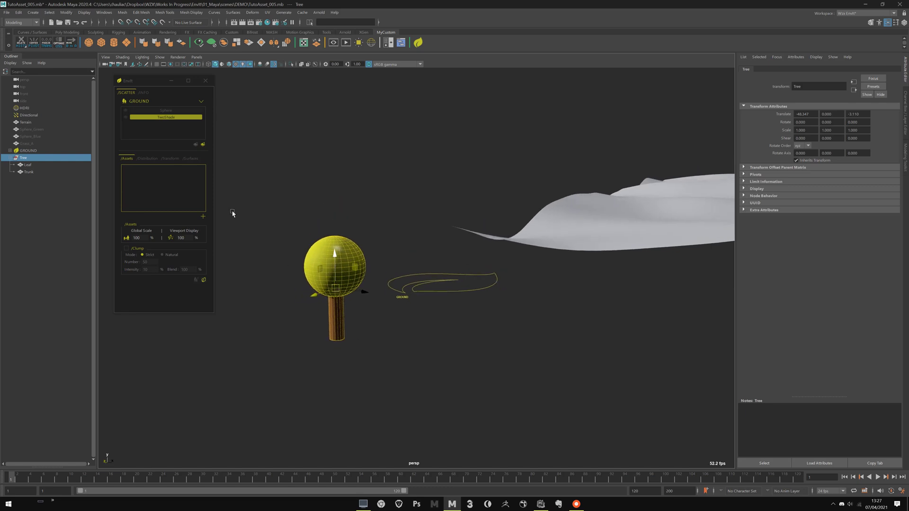
click(300, 214)
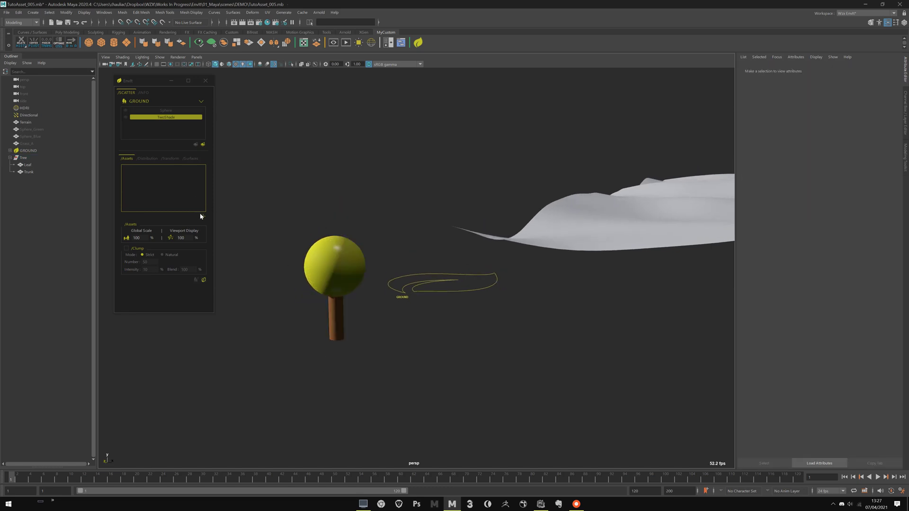
drag(268, 189, 356, 394)
Nest the Tree group inside four new parent groups and select its meshes within the expanded hierarchy.
click(32, 158)
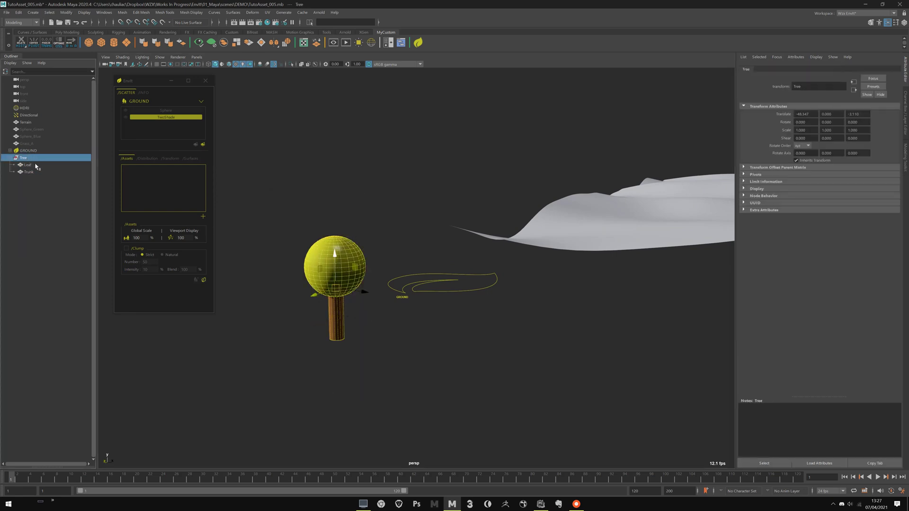
key(ctrl+g)
shift+click(9, 158)
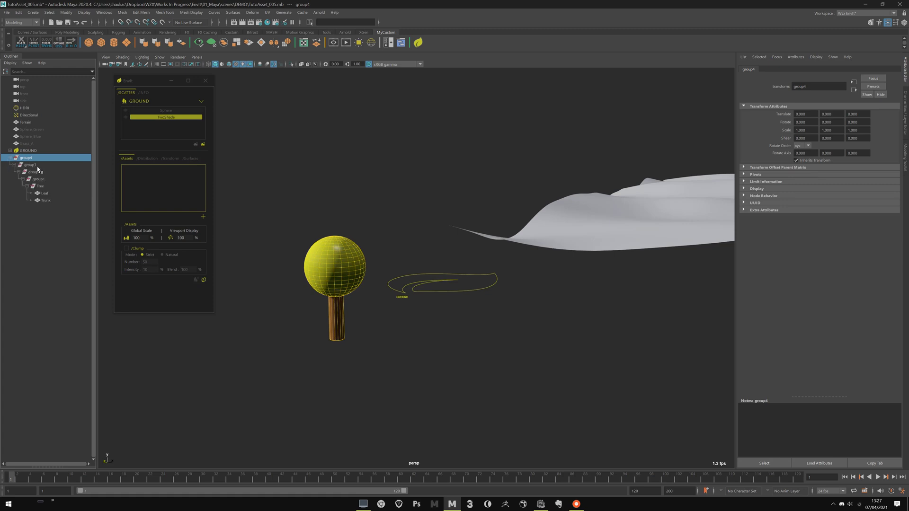
click(45, 193)
click(47, 200)
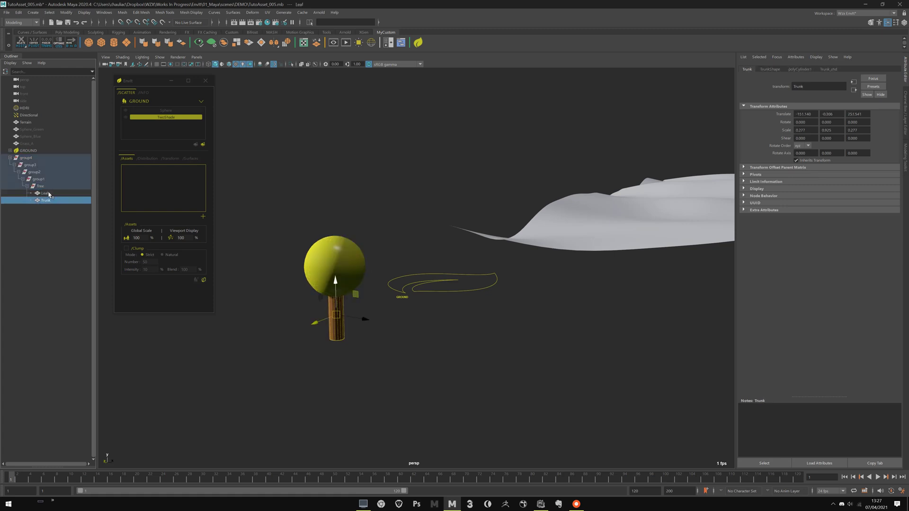
click(41, 186)
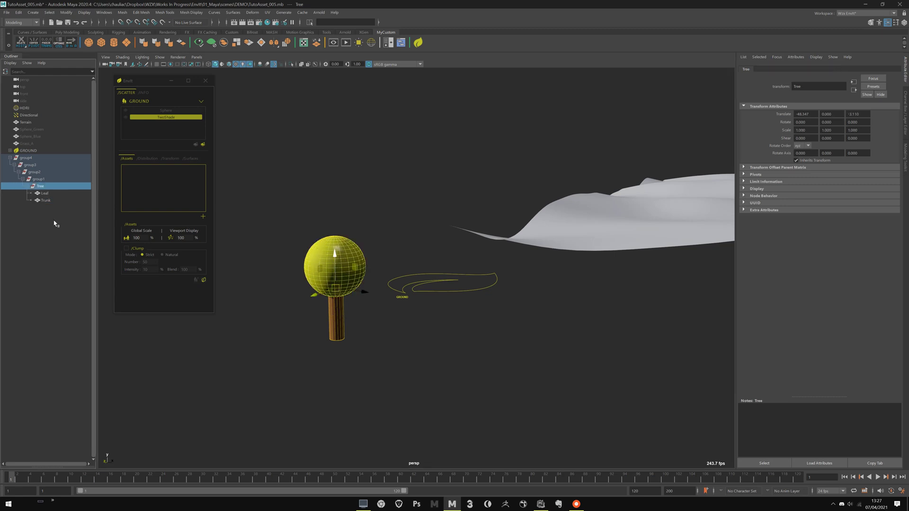
Select the Leaf and Trunk meshes together and add them to the TwoShade layer as one scatter asset named Tree.
click(266, 234)
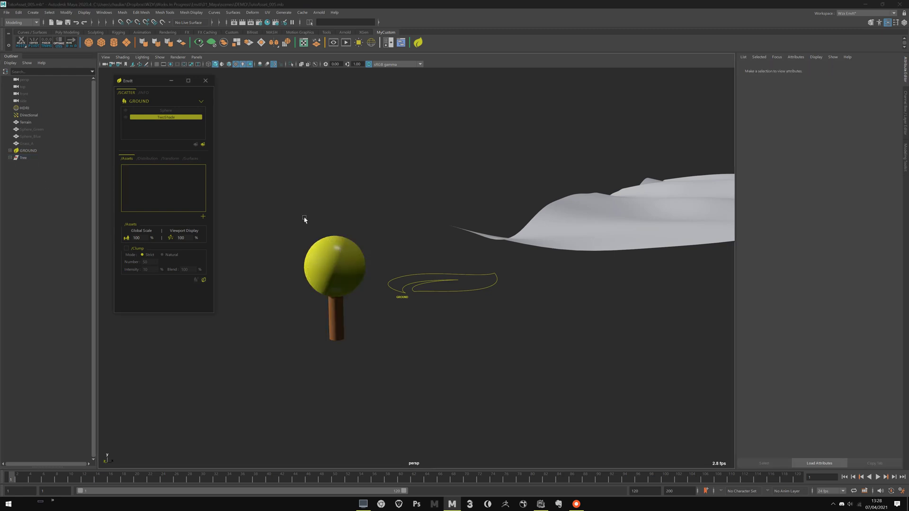
drag(304, 219, 361, 367)
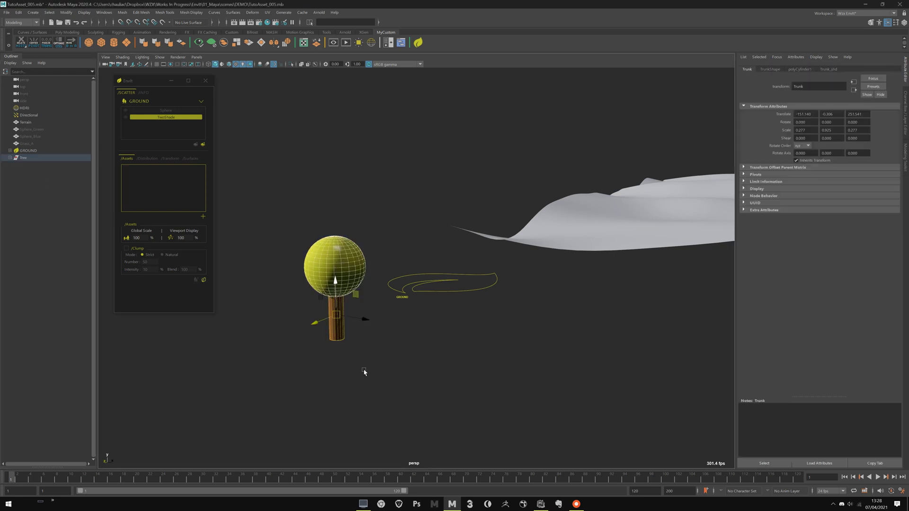
click(203, 216)
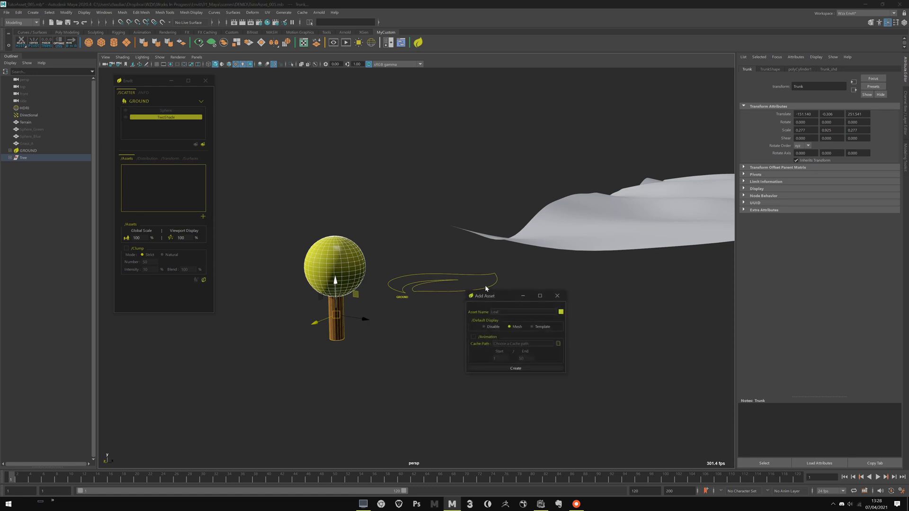
drag(500, 295, 406, 231)
text(Tree)
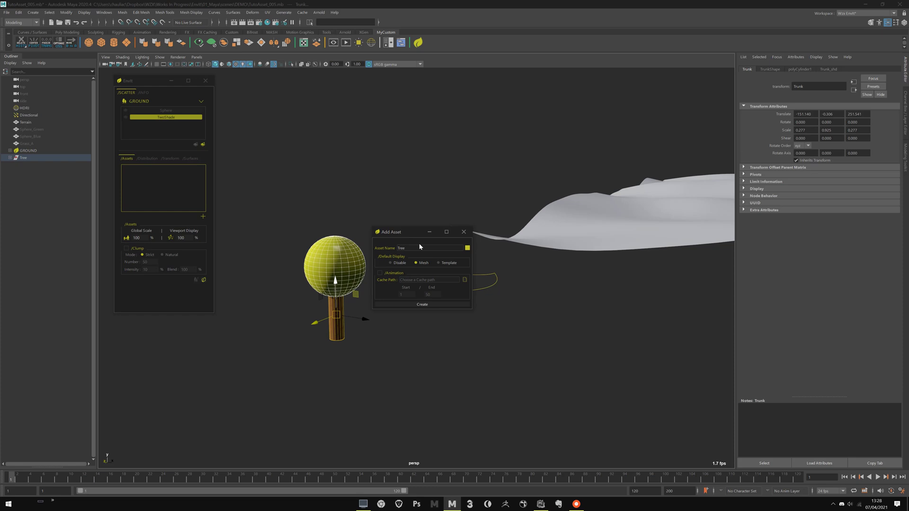
key(Return)
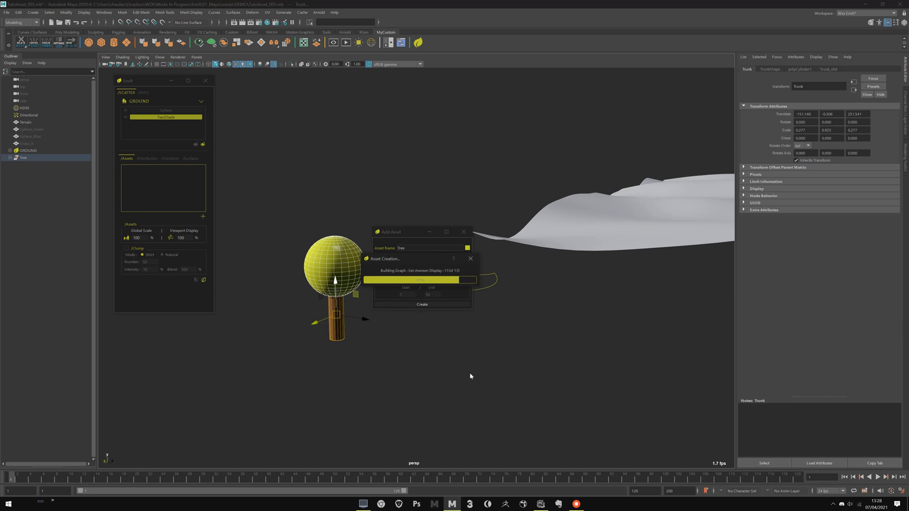
Examine the trees scattered over the terrain and the source Tree asset from several angles.
click(512, 171)
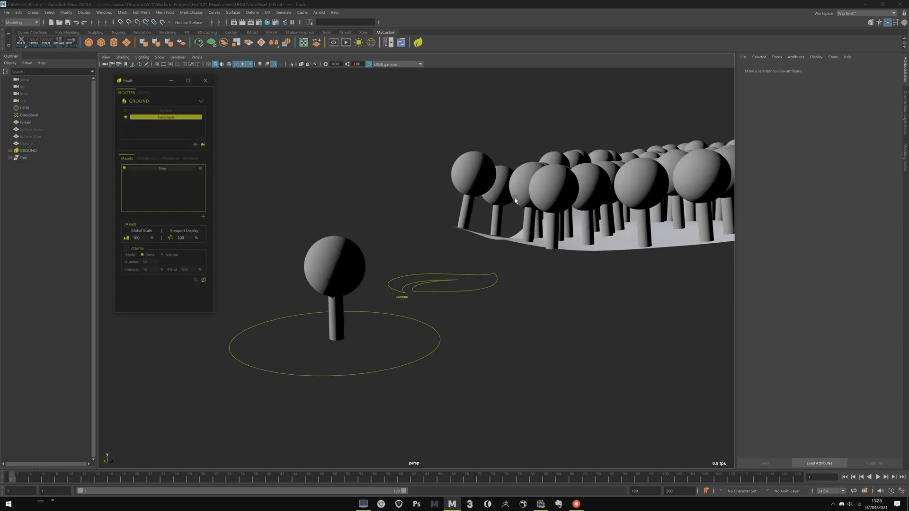
alt+middle_drag(654, 297, 536, 376)
alt+right_drag(537, 376, 491, 308)
alt+drag(491, 308, 346, 395)
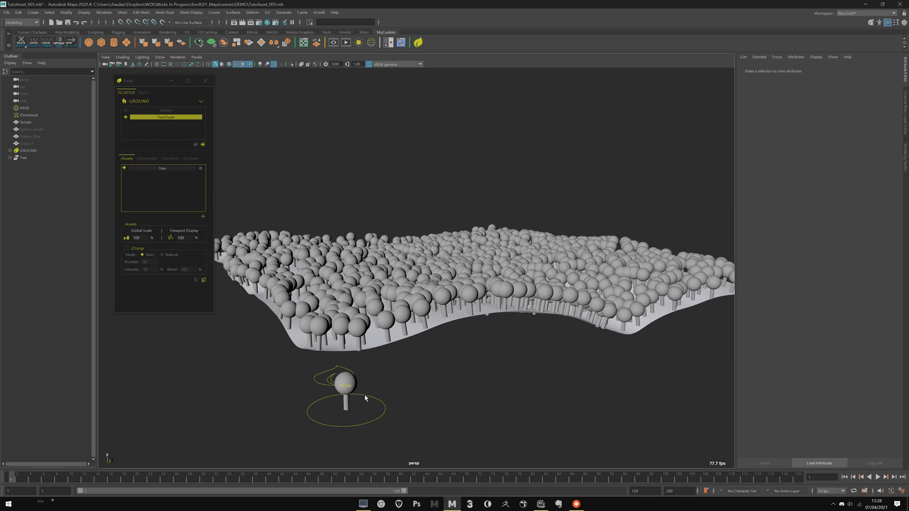
alt+drag(421, 320, 354, 367)
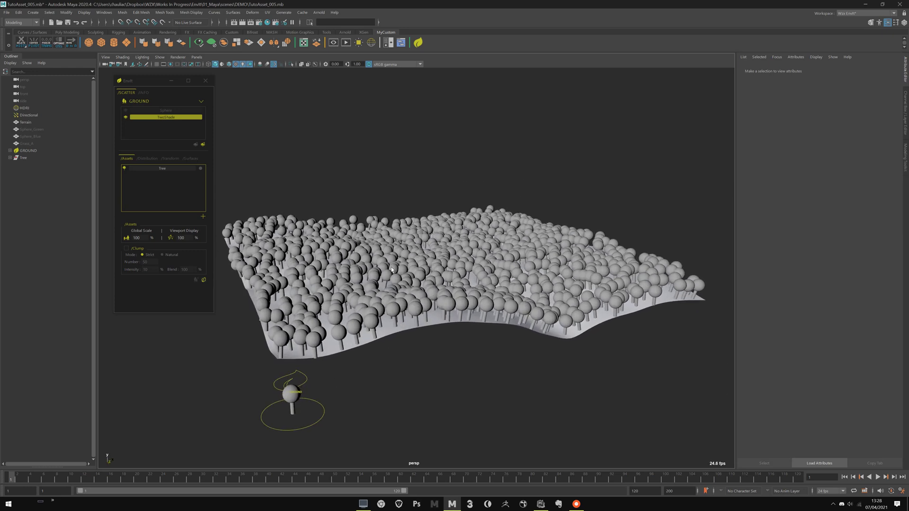
alt+drag(409, 230, 377, 211)
alt+middle_drag(376, 211, 384, 191)
alt+right_drag(327, 199, 338, 210)
alt+middle_drag(339, 209, 339, 219)
alt+drag(339, 219, 336, 218)
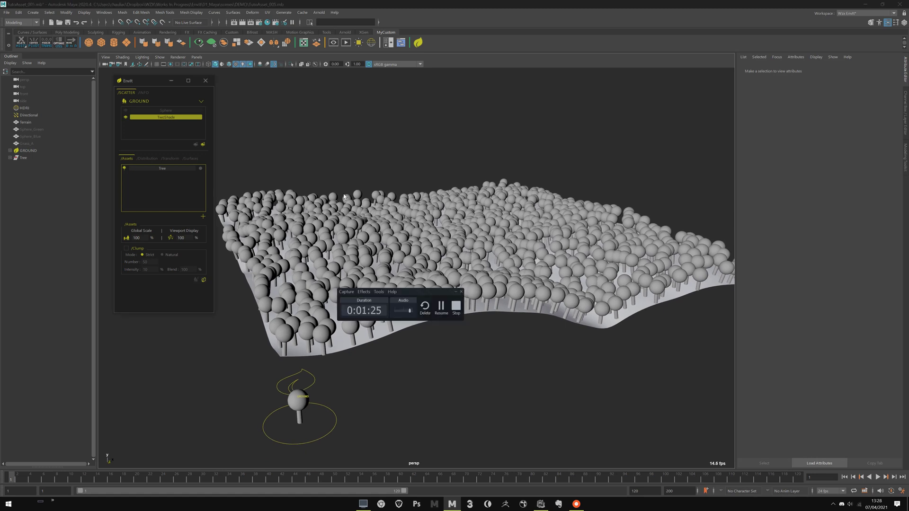
alt+drag(344, 368, 345, 356)
alt+middle_drag(346, 356, 397, 310)
alt+right_drag(397, 310, 371, 368)
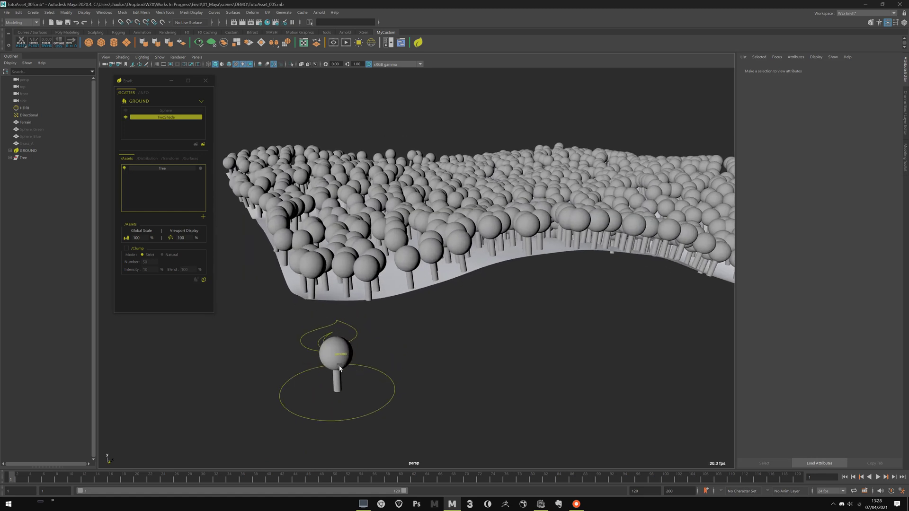
Select the merged Tree asset mesh and open its layered material network in the Hypershade.
click(338, 372)
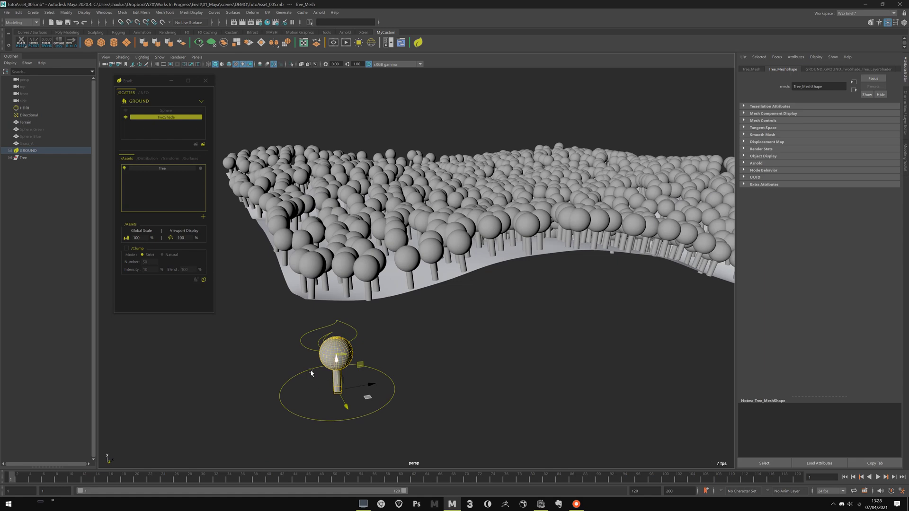
middle_drag(307, 373, 356, 318)
key(ctrl+z)
alt+middle_drag(358, 381, 409, 324)
alt+right_drag(410, 324, 416, 452)
alt+right_drag(496, 368, 458, 286)
alt+drag(458, 287, 421, 303)
drag(164, 80, 155, 101)
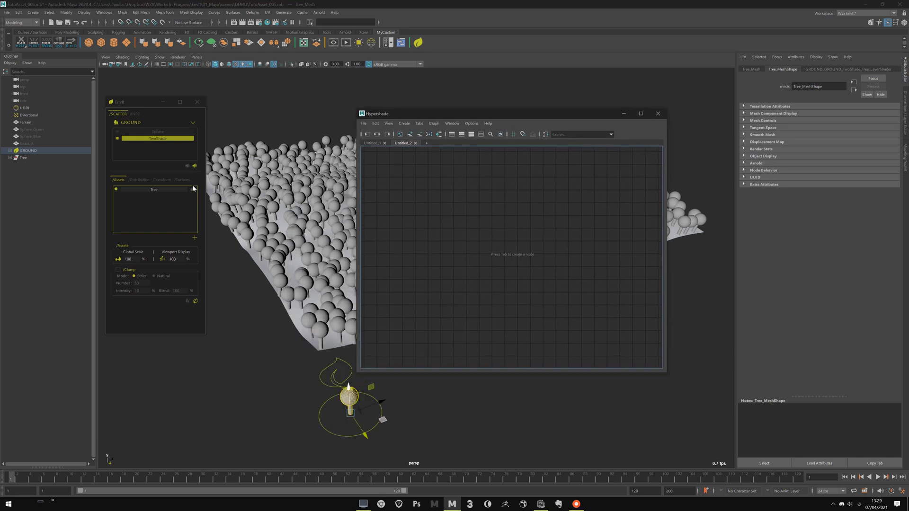
click(513, 242)
click(486, 182)
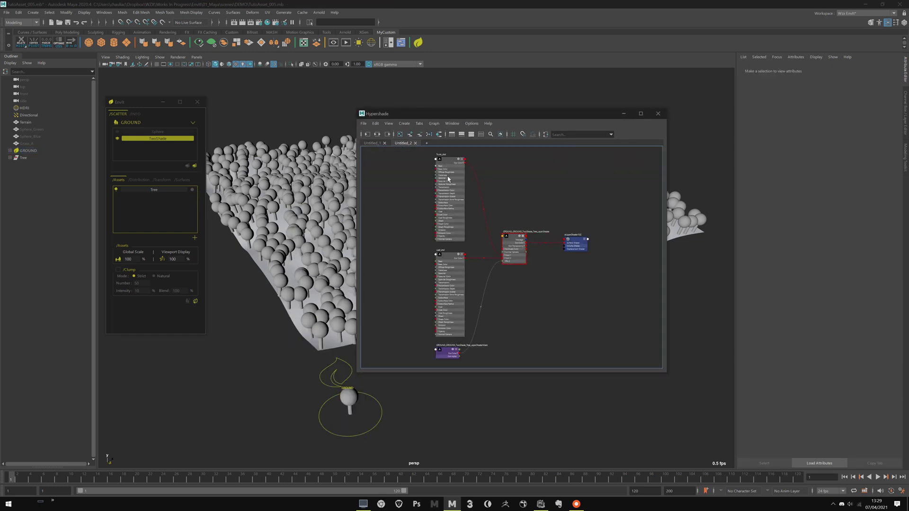
Examine how the trunk and leaf shaders connect to the Tree asset's layer shader, and close the Hypershade.
alt+middle_drag(473, 267, 484, 286)
alt+right_drag(485, 287, 615, 336)
alt+middle_drag(495, 203, 516, 275)
alt+right_drag(520, 278, 482, 222)
click(470, 170)
click(475, 315)
scroll(515, 260, up, 3)
click(513, 278)
scroll(481, 349, down, 3)
drag(457, 317, 462, 350)
click(514, 301)
alt+middle_drag(530, 263, 544, 379)
scroll(505, 268, up, 3)
click(465, 240)
click(440, 322)
alt+middle_drag(440, 322, 501, 314)
click(495, 235)
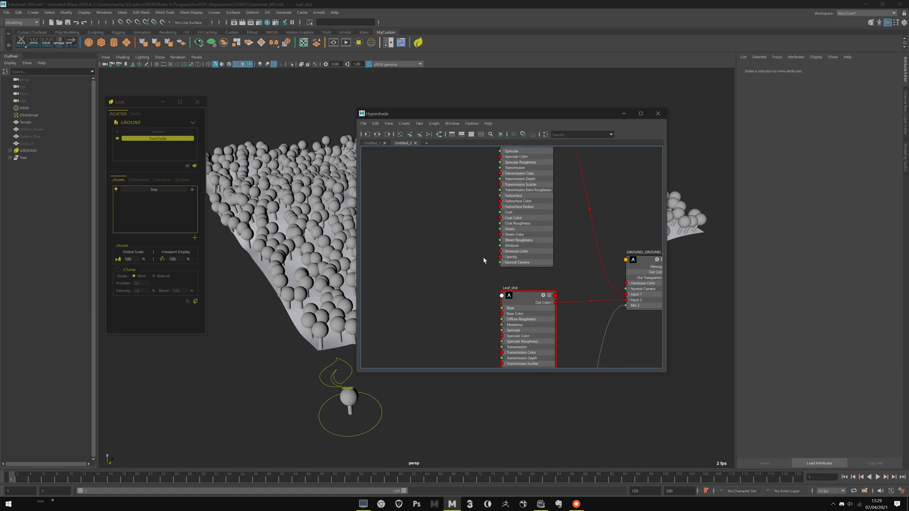
alt+middle_drag(495, 235, 444, 274)
click(664, 114)
Look over the whole tree scatter and bring up Envit's version, tutorial and support information.
alt+drag(596, 180, 510, 221)
alt+drag(324, 246, 353, 217)
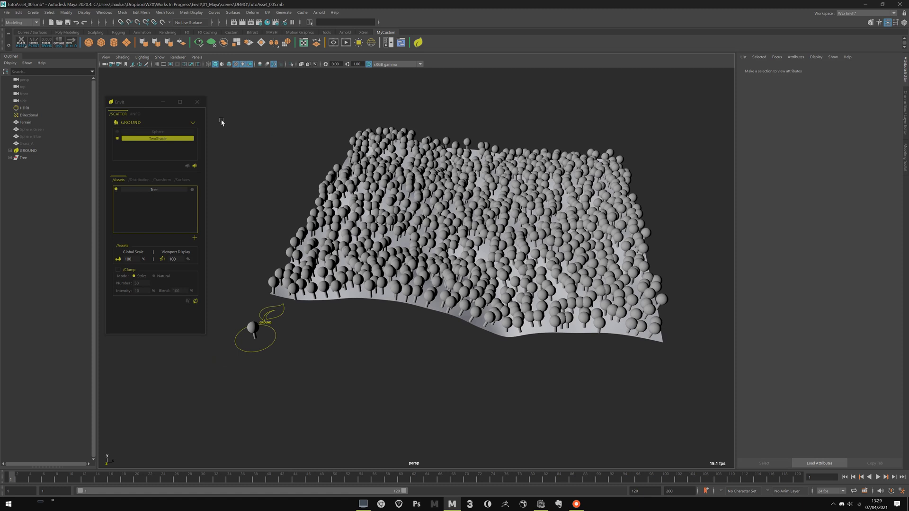
drag(148, 104, 170, 104)
click(152, 113)
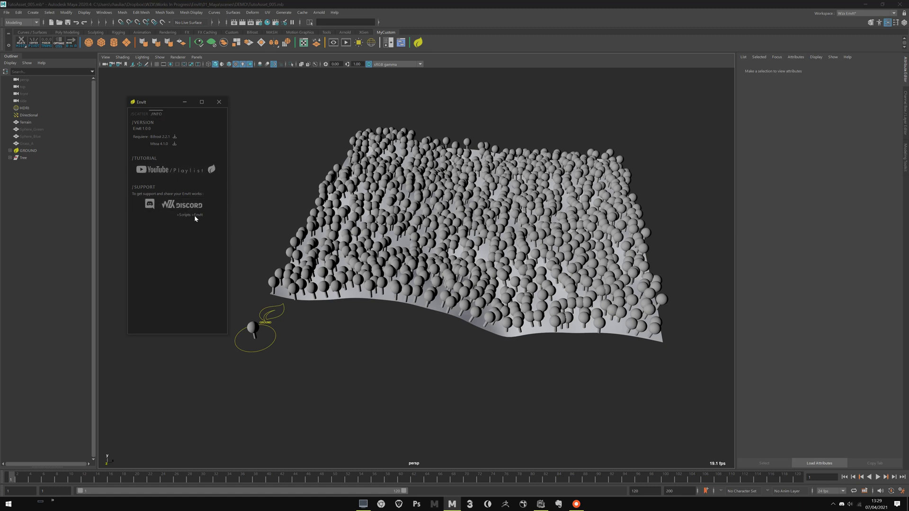
drag(164, 107, 152, 99)
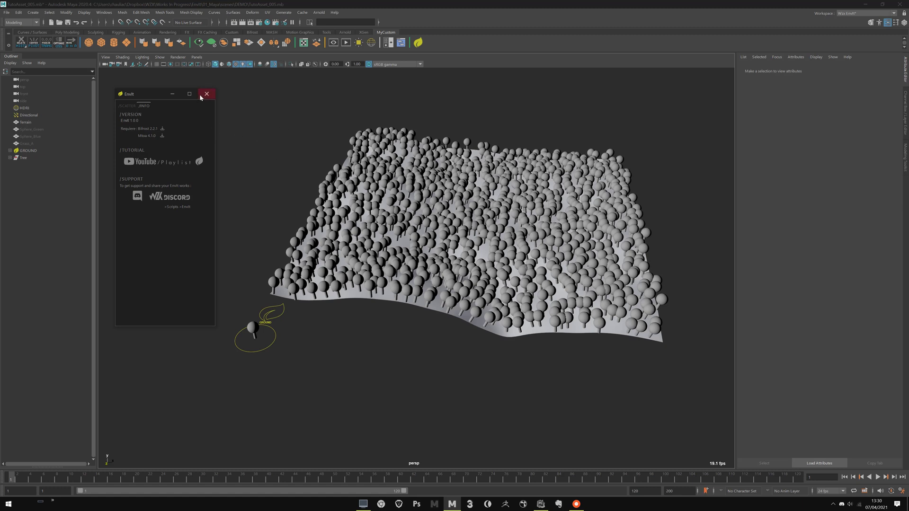
Open the Script Editor, show only its history area, clear the history and place the window beside the tree scatter.
click(109, 14)
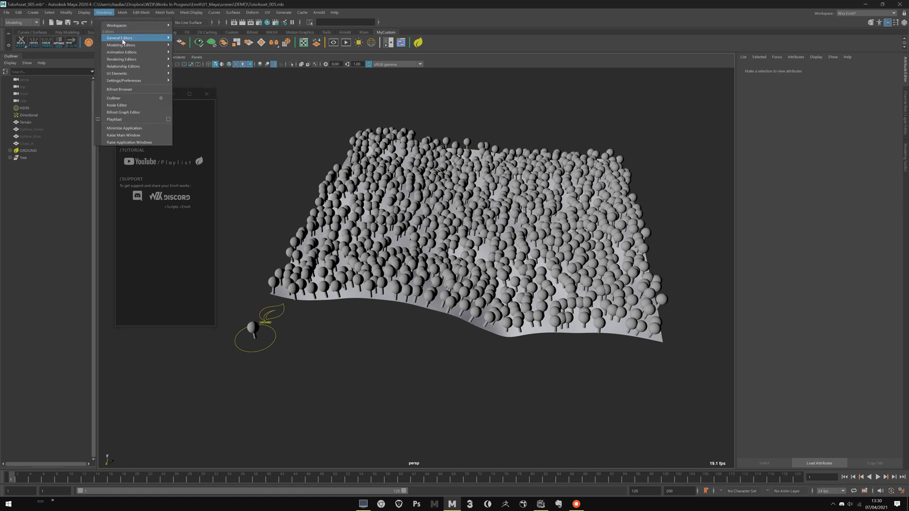
mouse_move(142, 38)
click(192, 156)
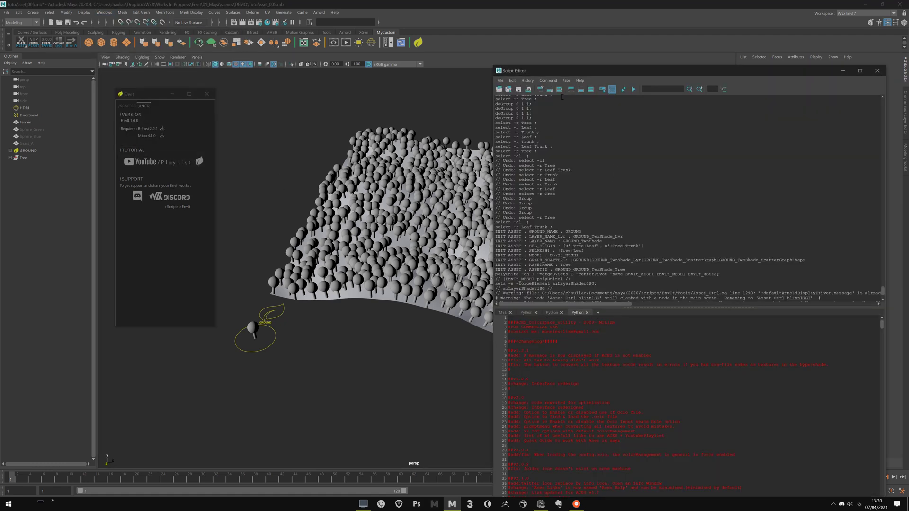
click(571, 89)
click(540, 89)
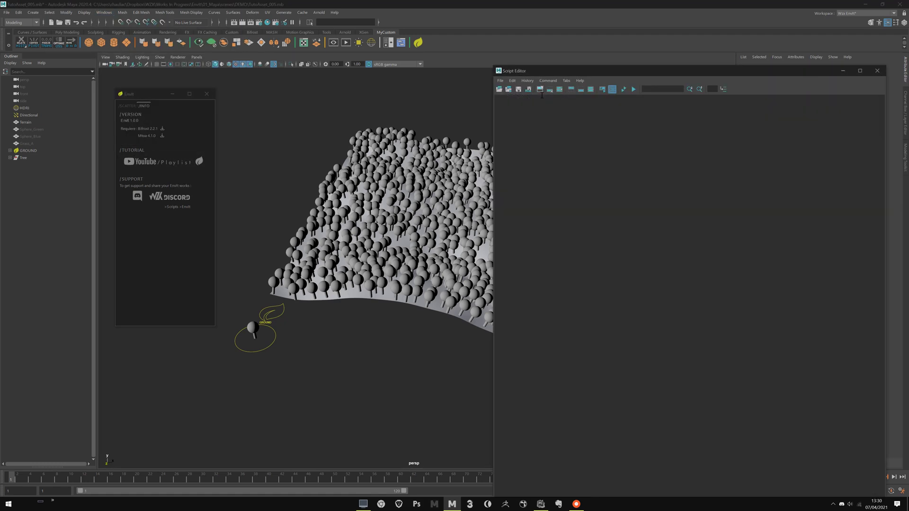
drag(567, 75, 565, 35)
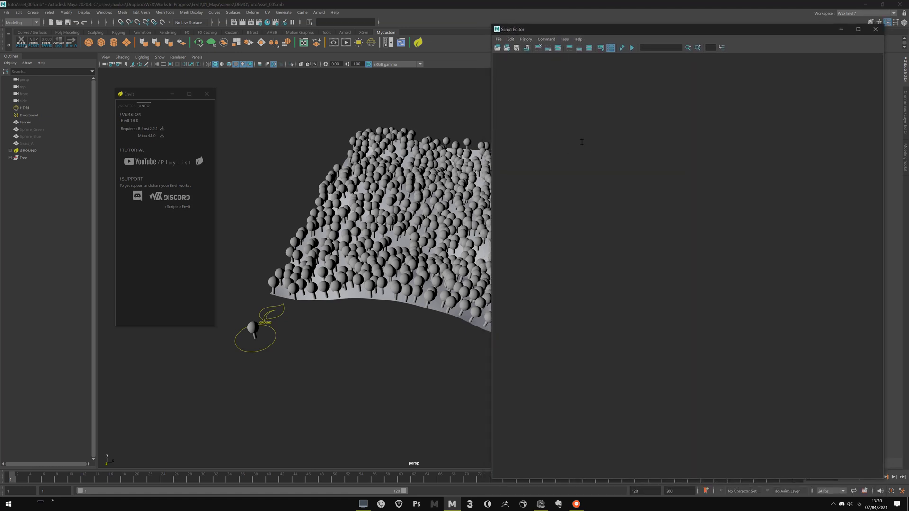
alt+middle_drag(479, 198, 398, 219)
scroll(398, 219, down, 1)
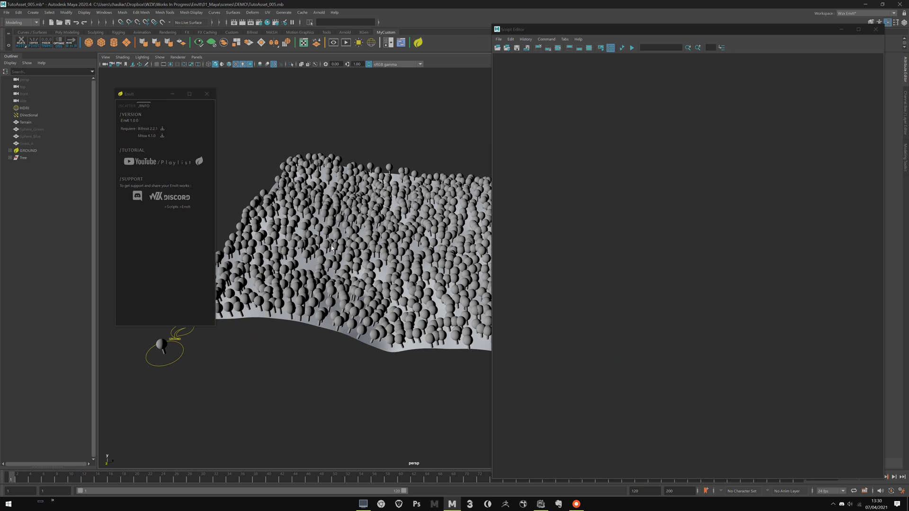